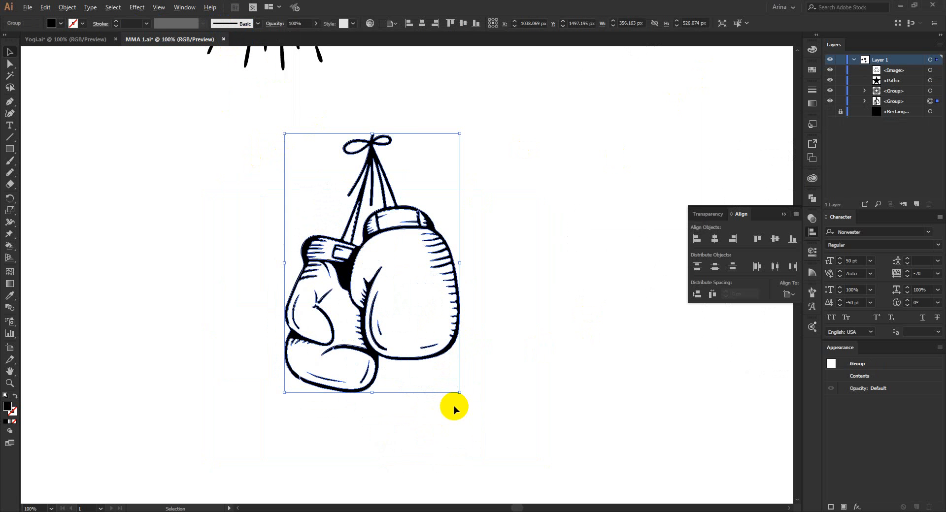
- Move the watermarked sunburst image down, between the large sunburst and the boxing gloves
scroll(454, 406, down, 1)
click(495, 385)
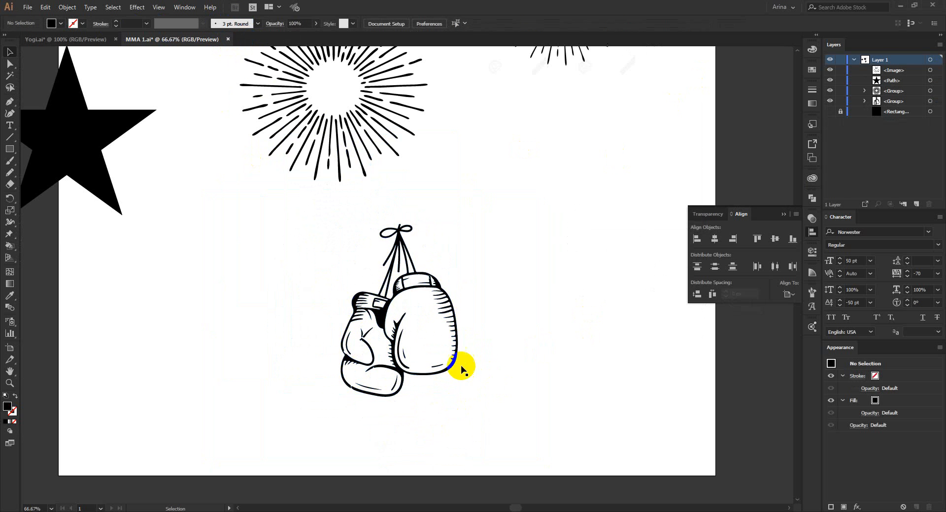
scroll(458, 368, up, 4)
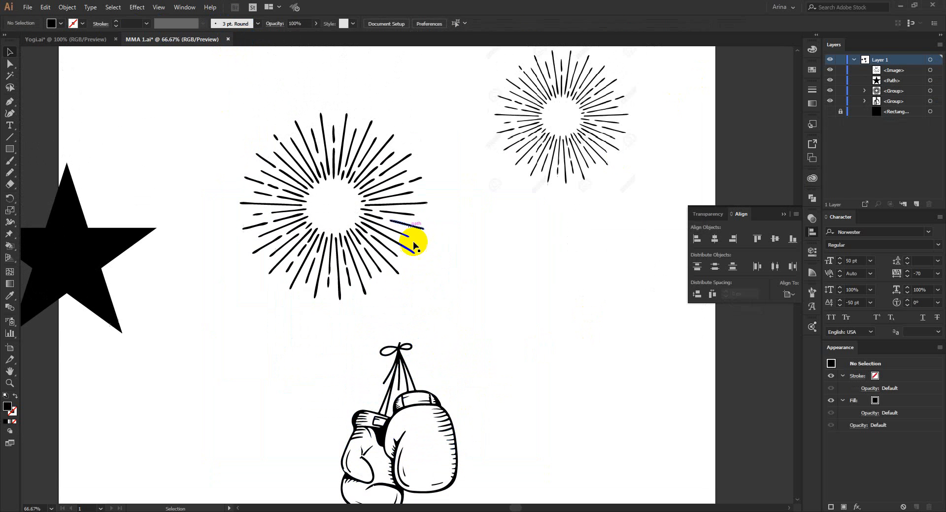
click(407, 194)
drag(538, 152, 507, 305)
- Image Trace the watermarked sunburst with the Silhouettes preset and expand the tracing into vector paths
scroll(560, 260, up, 3)
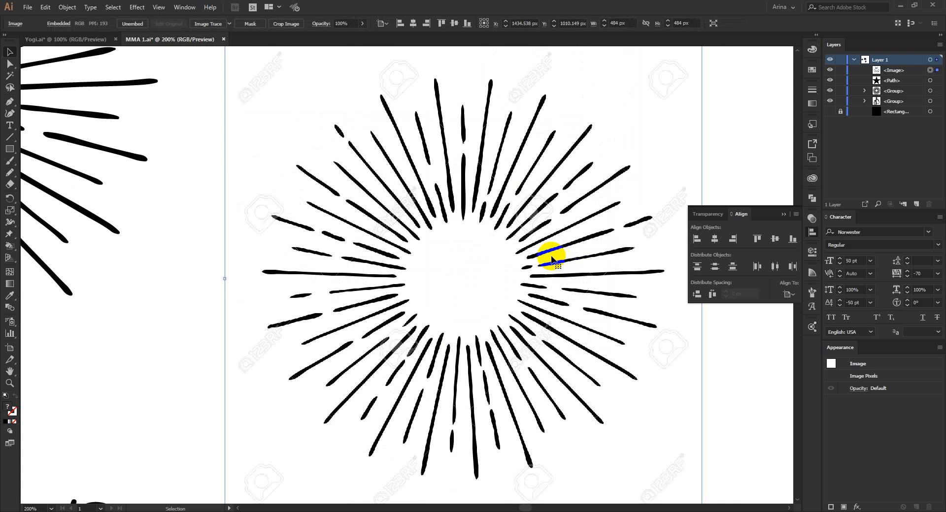
click(269, 146)
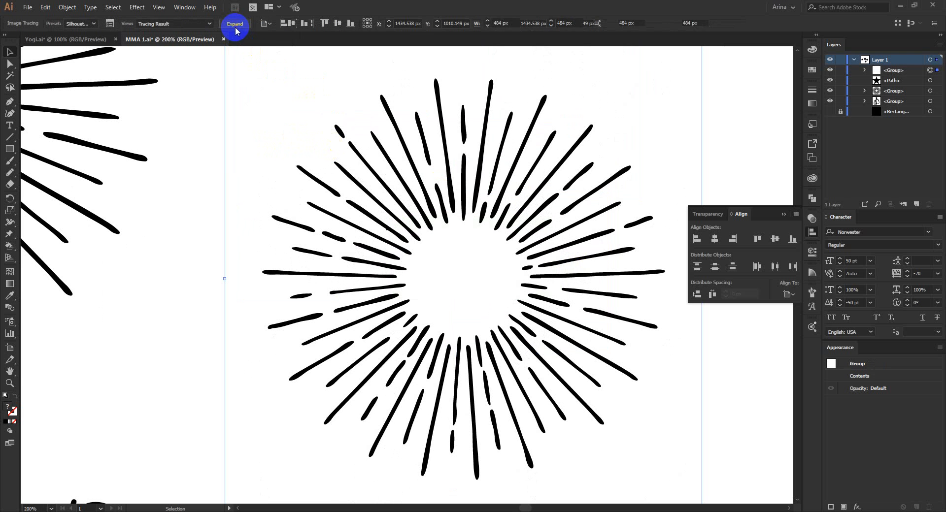
click(235, 25)
scroll(517, 278, down, 3)
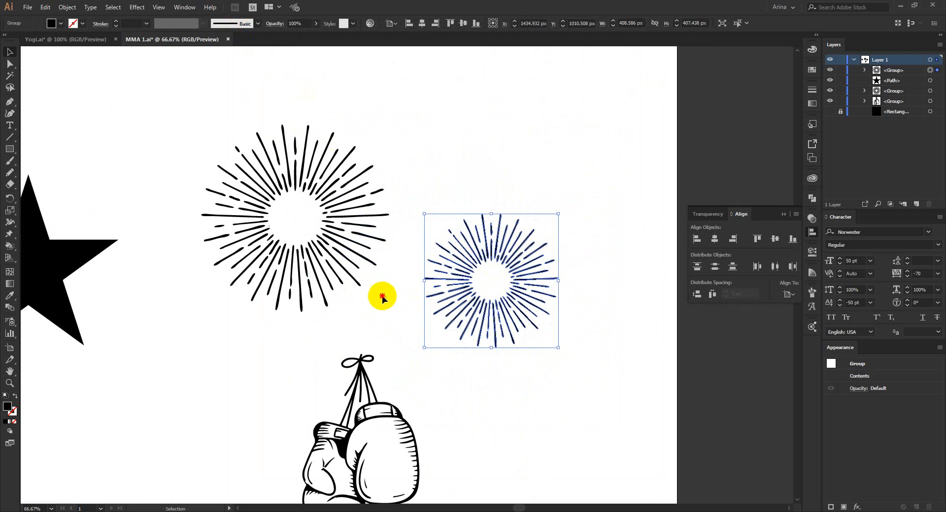
- Delete the larger sunburst and move the newly traced one to the free space above the gloves
click(244, 207)
key(Delete)
drag(526, 299, 382, 258)
click(439, 390)
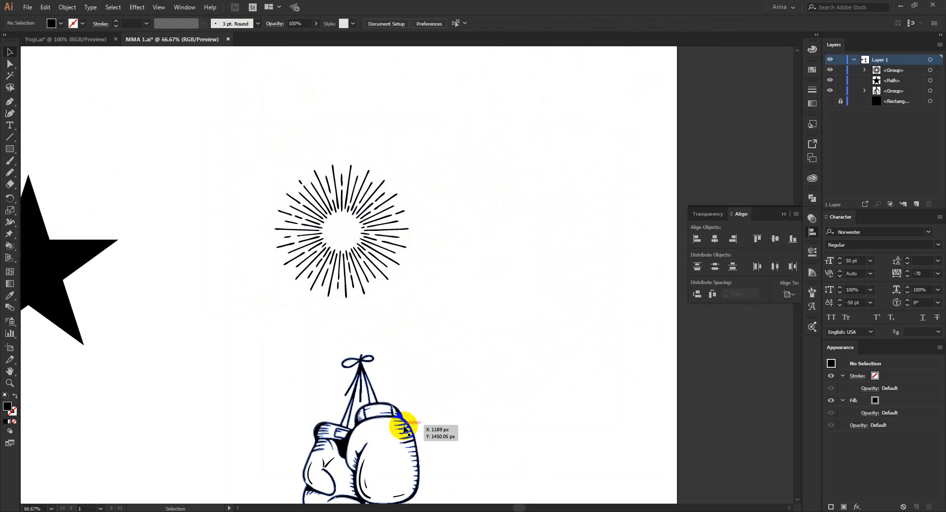
- Move the boxing gloves onto the sunburst and center both objects on each other horizontally and vertically
drag(409, 414, 523, 288)
drag(486, 264, 404, 233)
scroll(325, 191, up, 2)
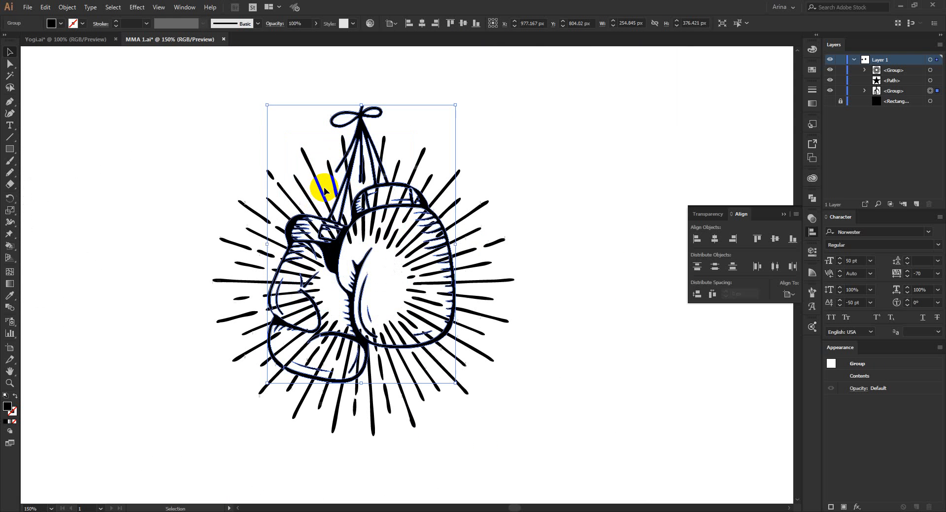
drag(226, 160, 505, 391)
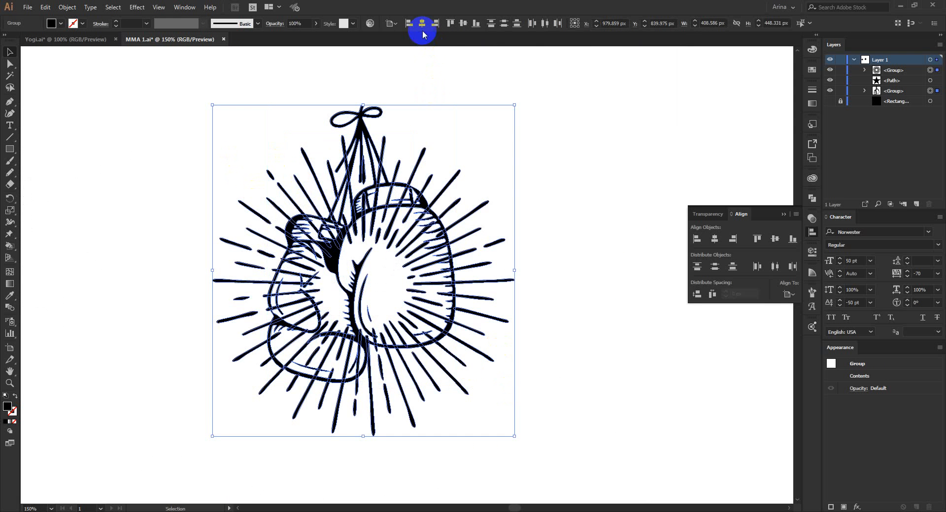
drag(395, 27, 401, 40)
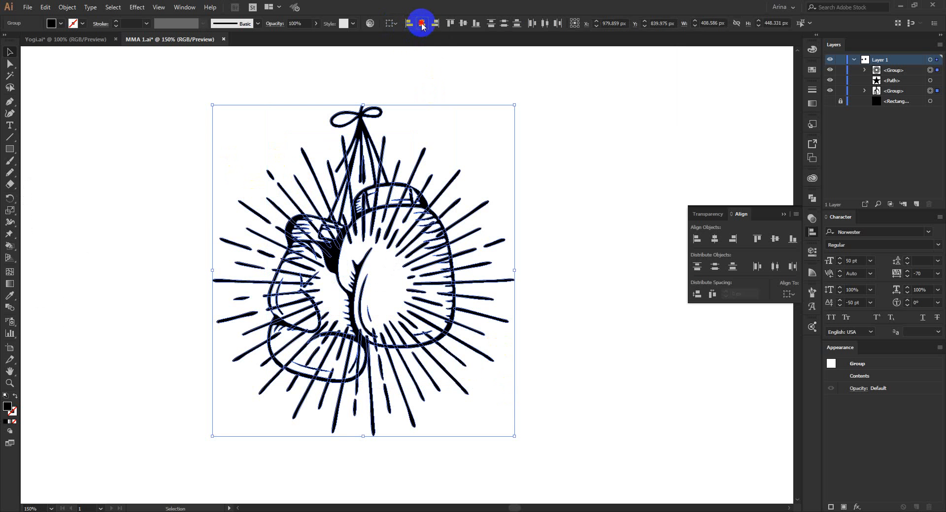
click(422, 24)
click(463, 23)
click(577, 210)
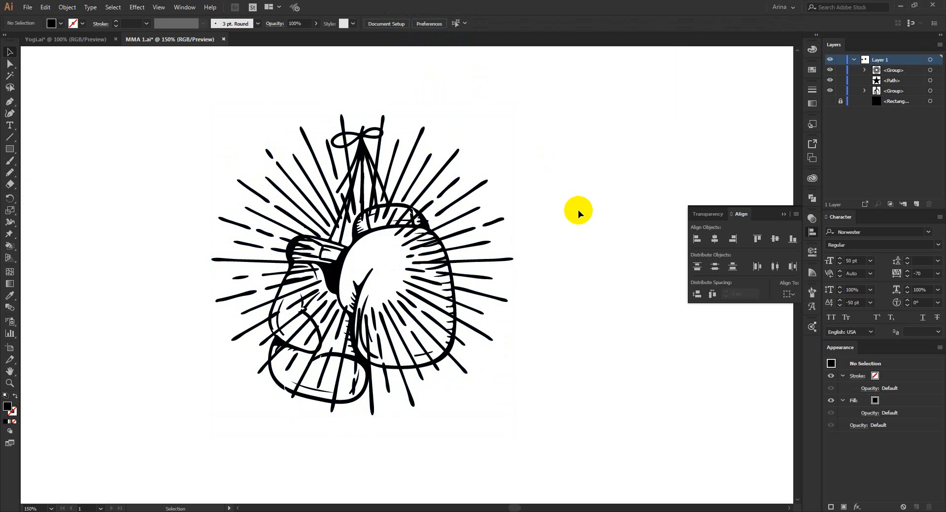
- Draw a black five-pointed star about 397 px wide and 378 px high, centered over the gloves
click(11, 152)
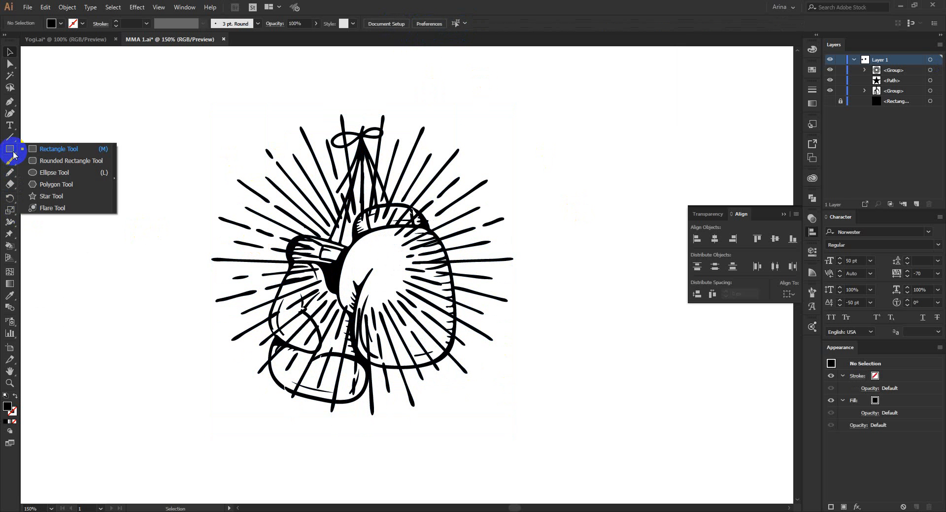
click(49, 196)
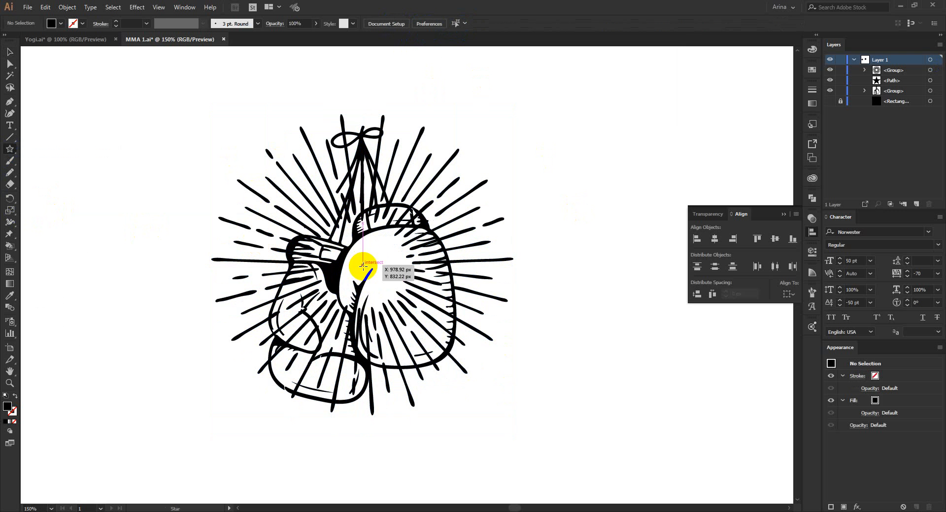
drag(363, 266, 490, 350)
key(v)
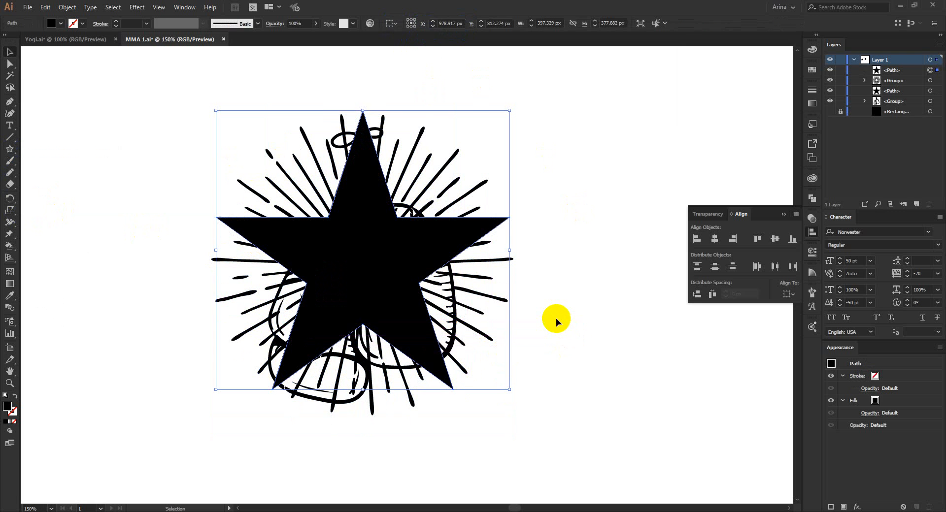
click(556, 321)
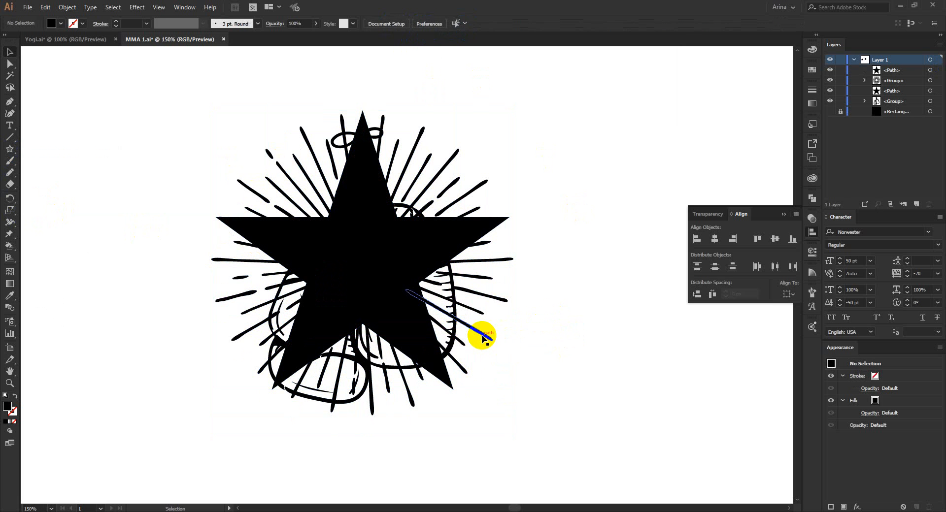
click(433, 363)
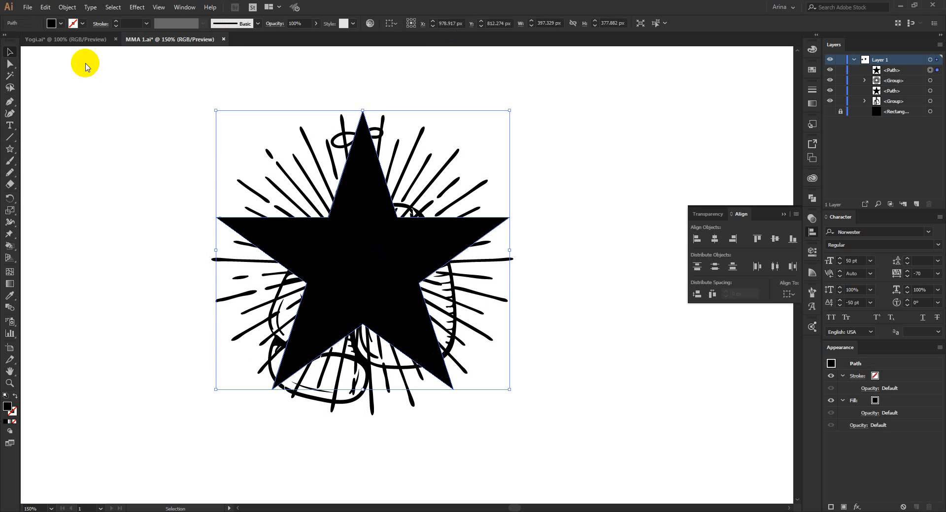
click(65, 8)
mouse_move(99, 233)
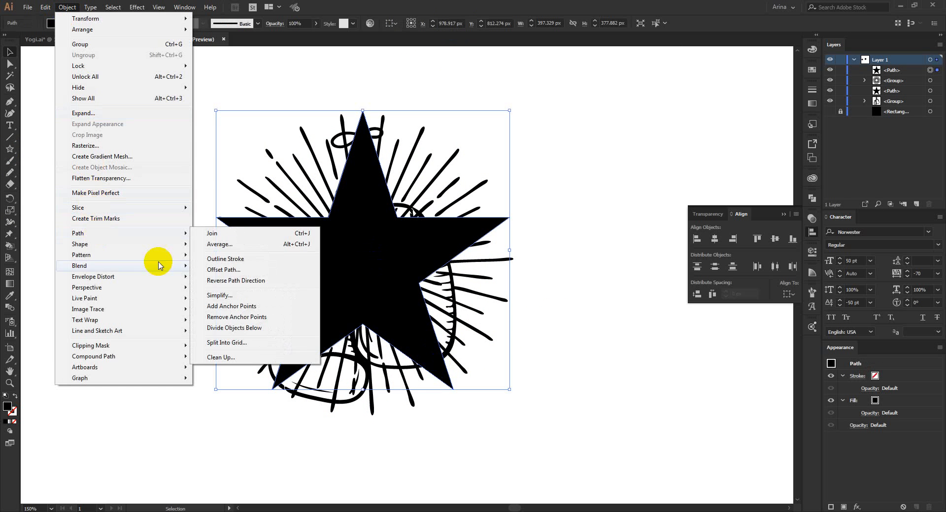
click(197, 186)
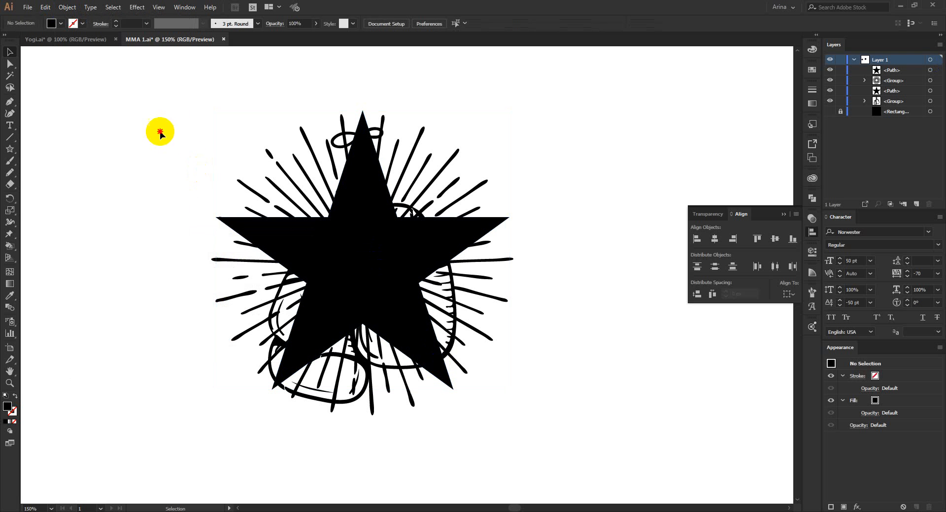
- Align the vertical centers of the new star, the sunburst and the gloves
drag(160, 131, 498, 349)
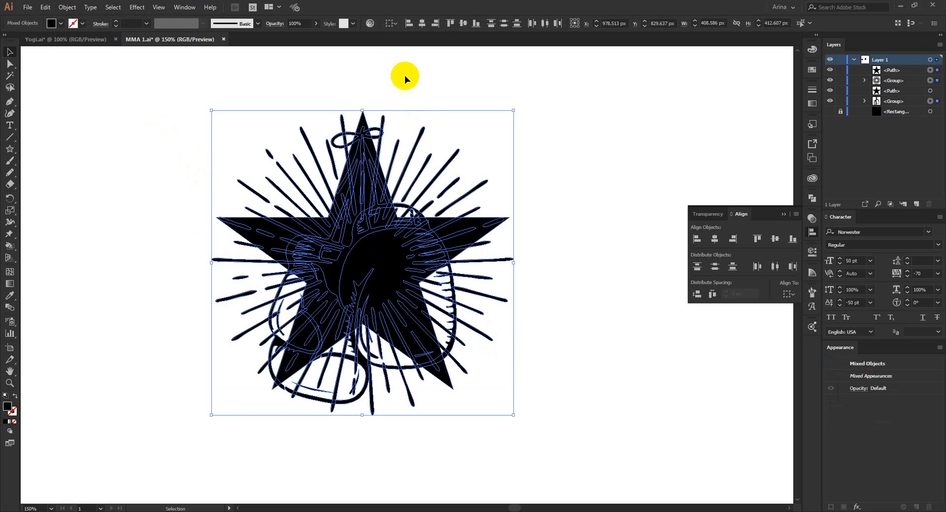
click(463, 31)
click(486, 242)
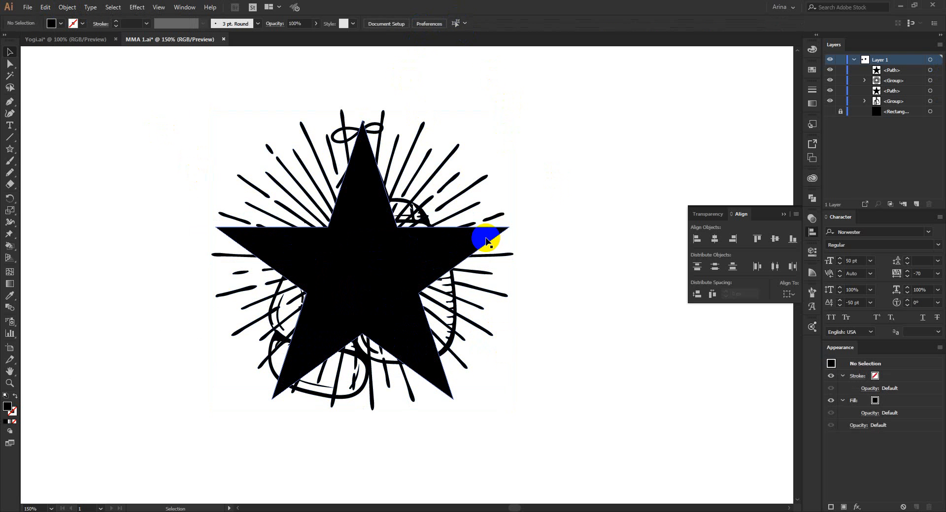
- Create a 5 px Offset Path around the centered star with Miter joins
click(486, 241)
click(66, 7)
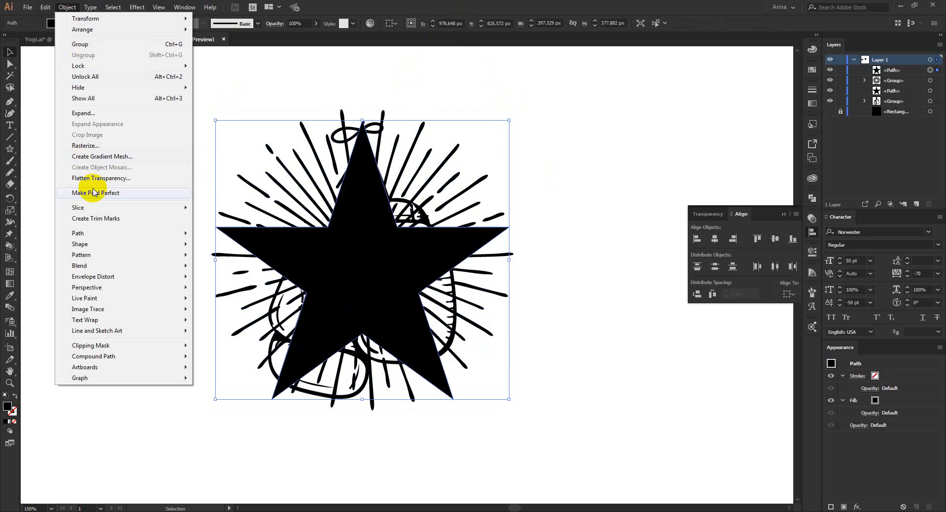
mouse_move(95, 233)
click(238, 273)
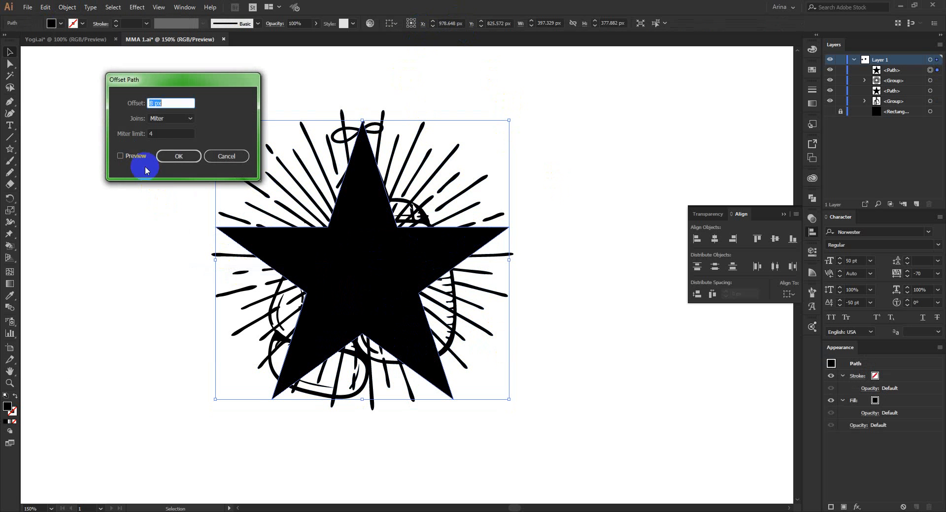
click(133, 156)
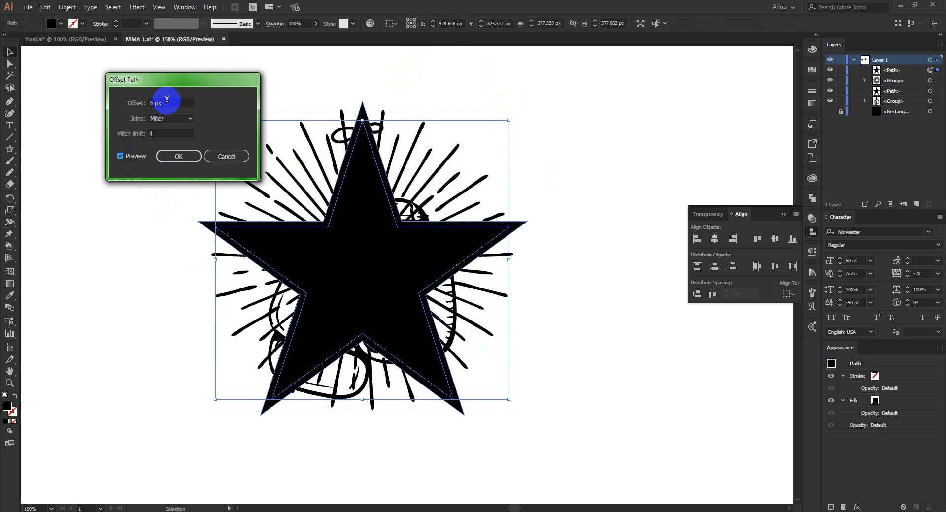
scroll(166, 100, down, 2)
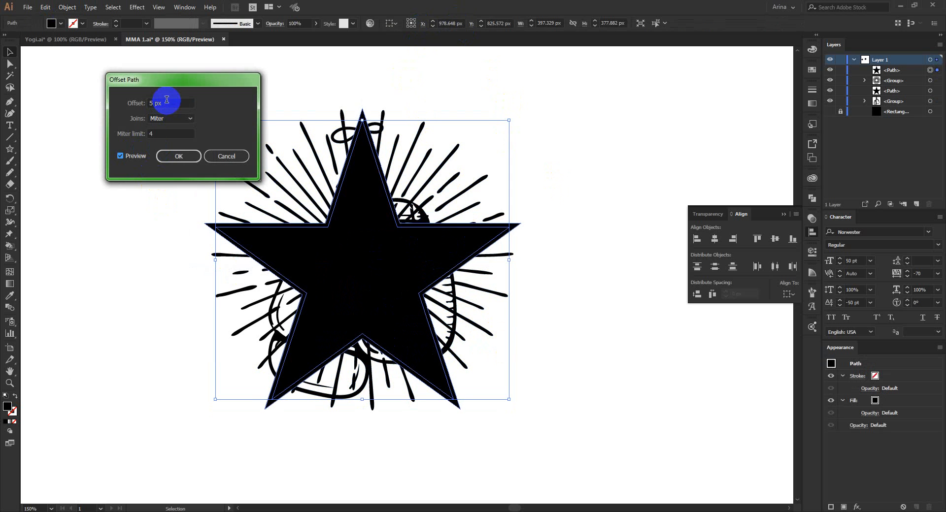
click(182, 156)
- Cut the enlarged offset star and paste it in place as a non-clipping opacity mask on the sunburst, then exit mask editing
key(a)
key(ctrl+x)
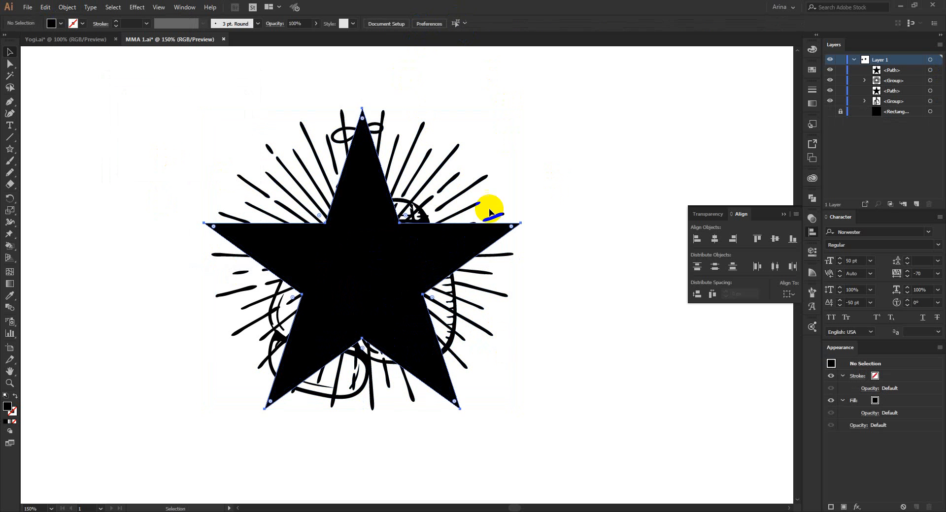
click(467, 191)
click(812, 224)
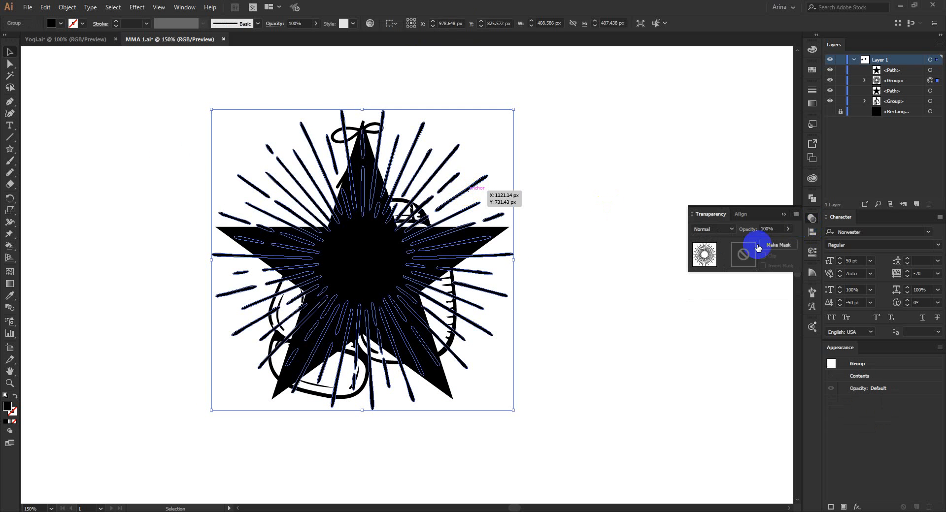
click(742, 254)
key(ctrl+f)
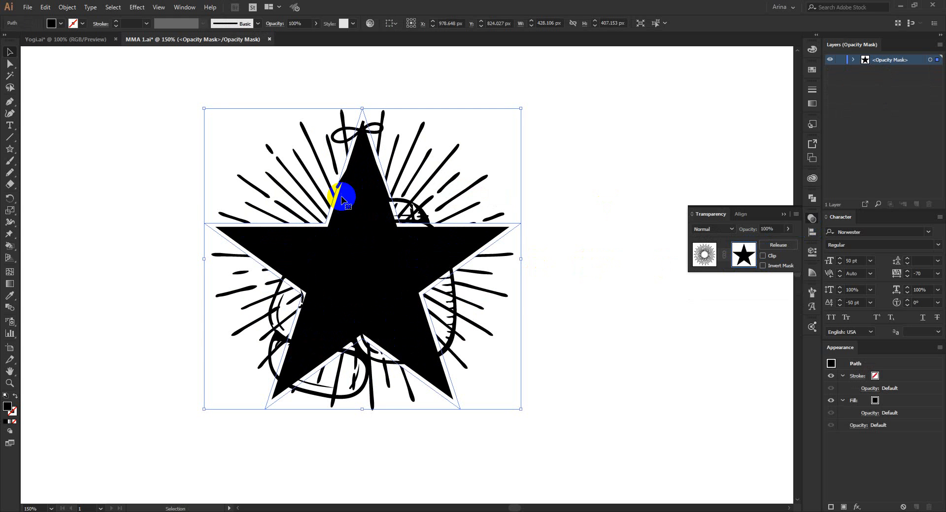
click(61, 23)
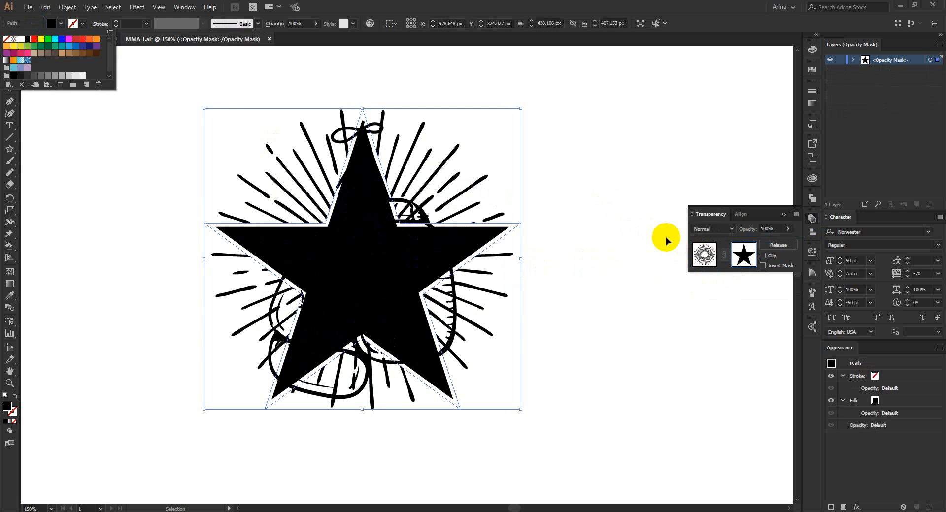
click(691, 256)
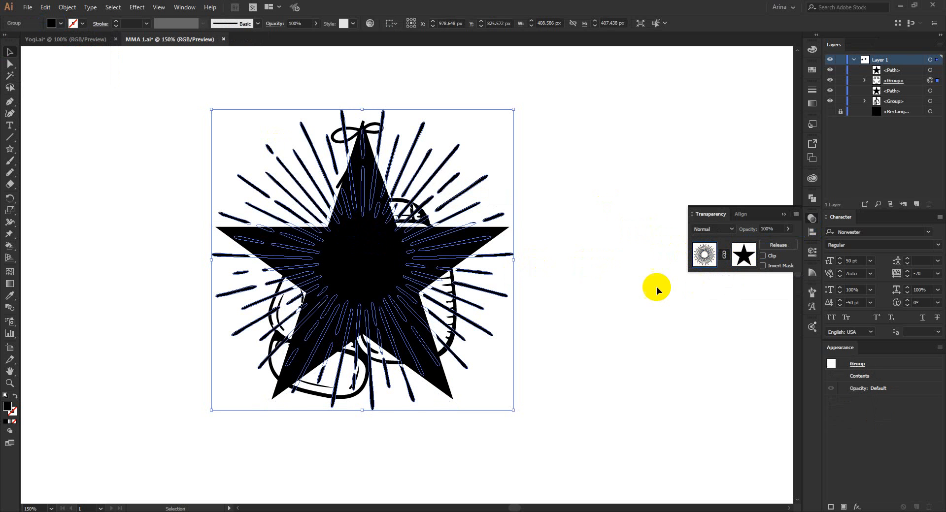
click(603, 325)
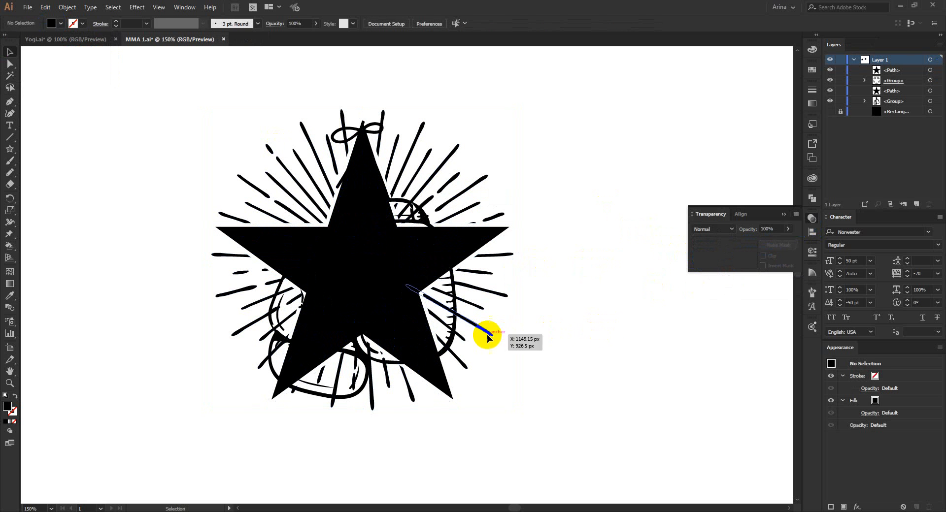
- Create a 5 px Offset Path around the boxing gloves and unite the resulting paths with Pathfinder
click(458, 348)
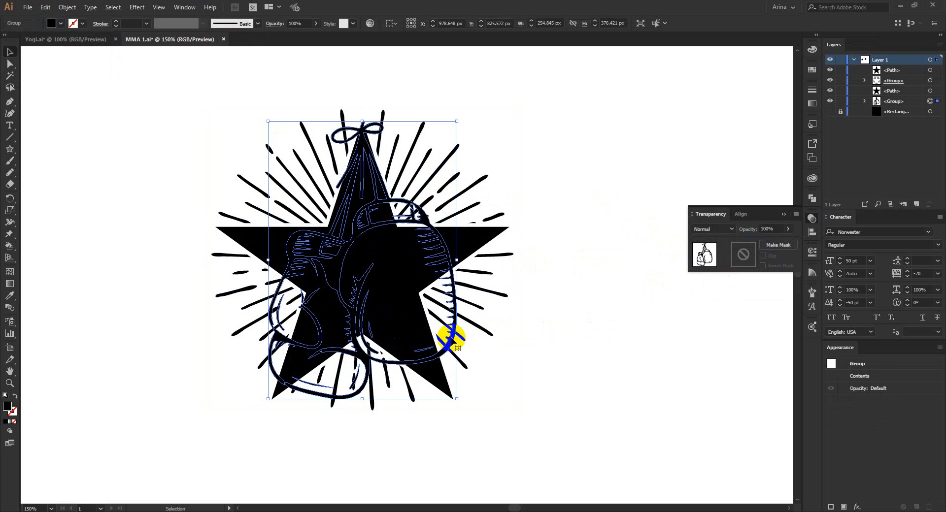
click(67, 7)
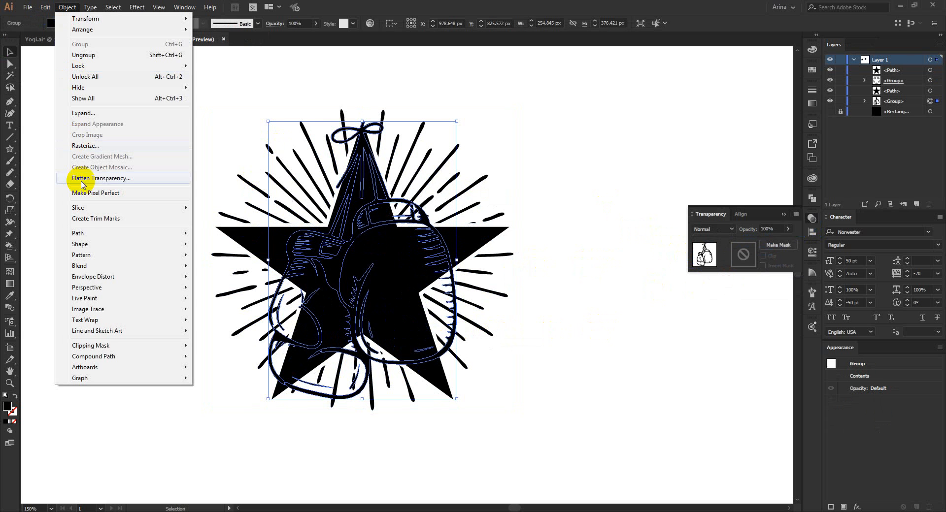
mouse_move(88, 234)
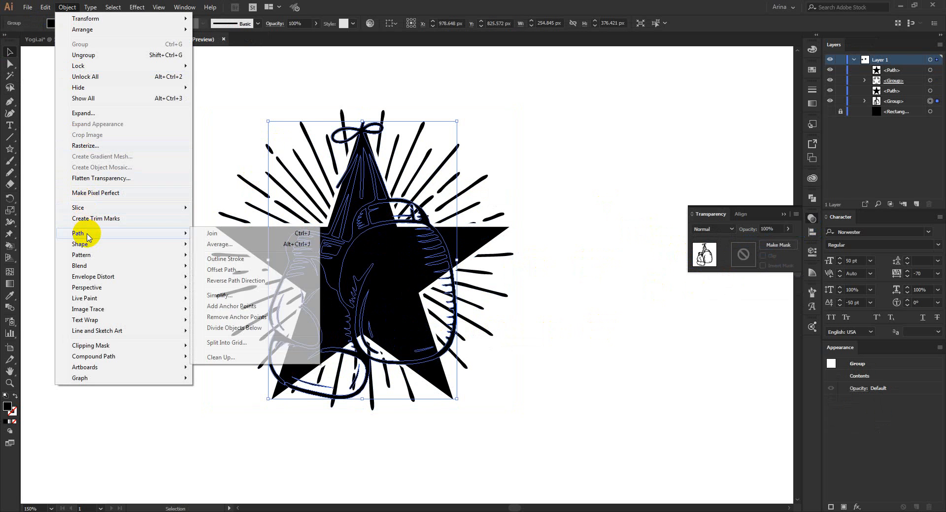
click(222, 270)
click(126, 160)
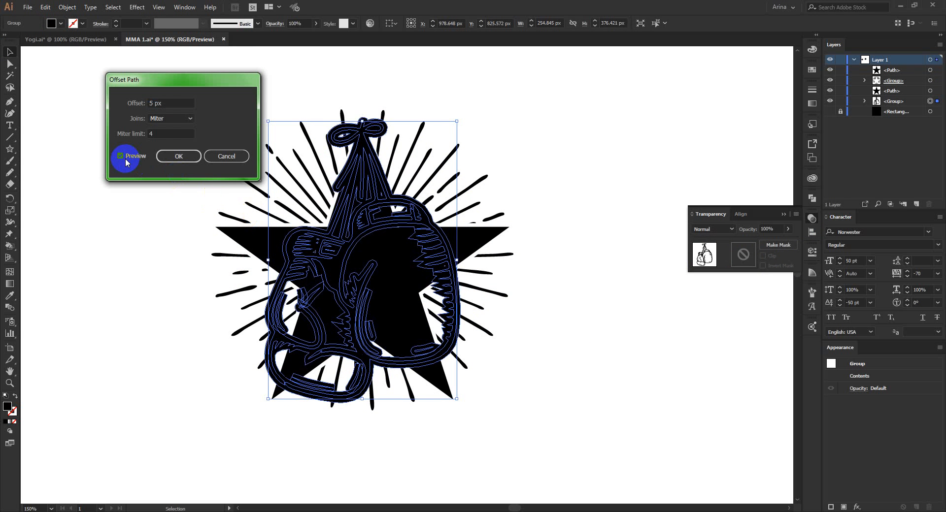
click(165, 158)
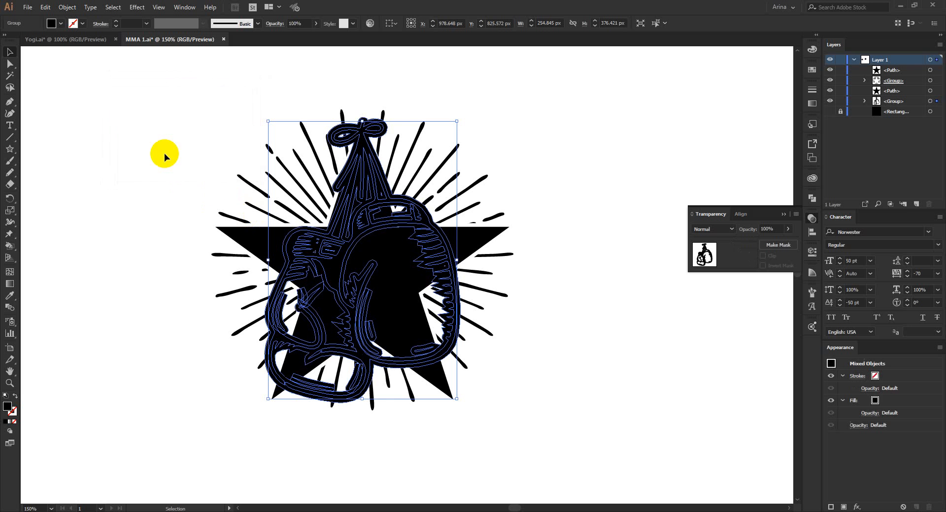
click(811, 197)
click(697, 219)
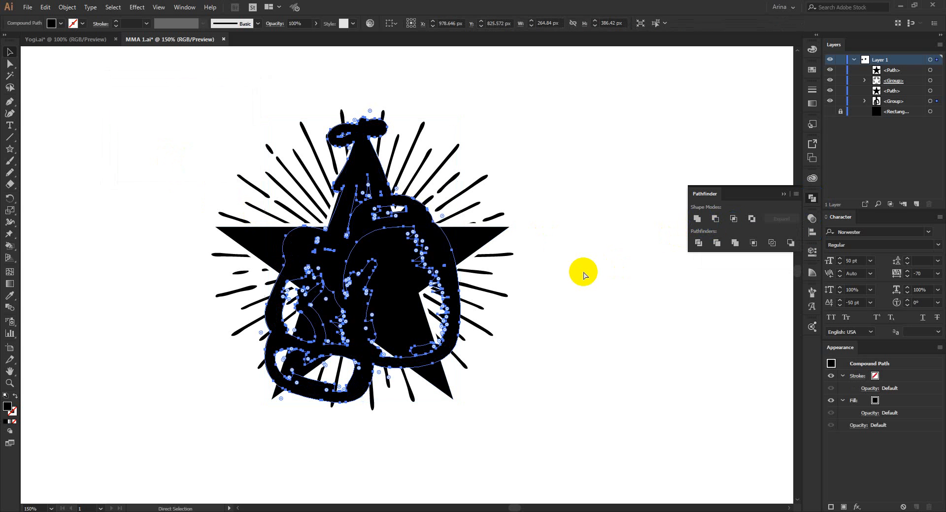
- Cut the united gloves offset shape and paste it in place into the sunburst's opacity mask, then exit mask editing
key(ctrl+x)
click(475, 275)
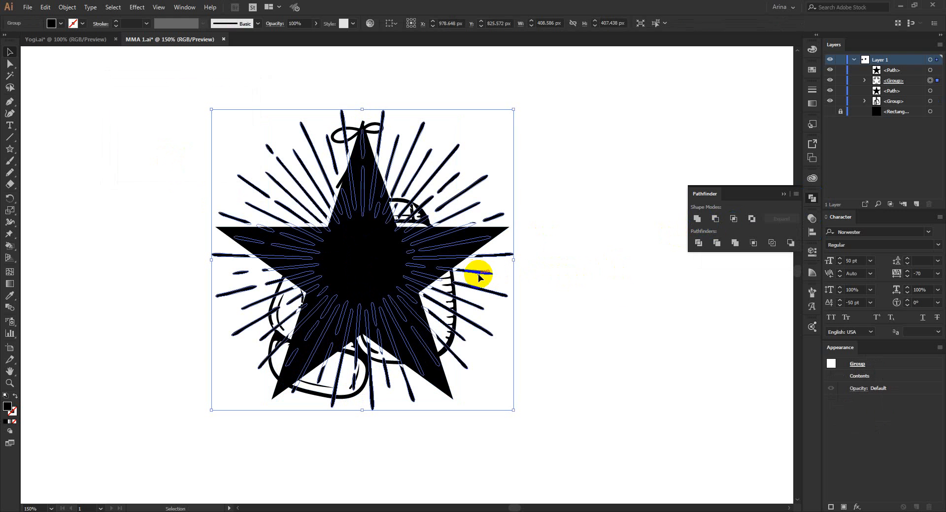
click(812, 218)
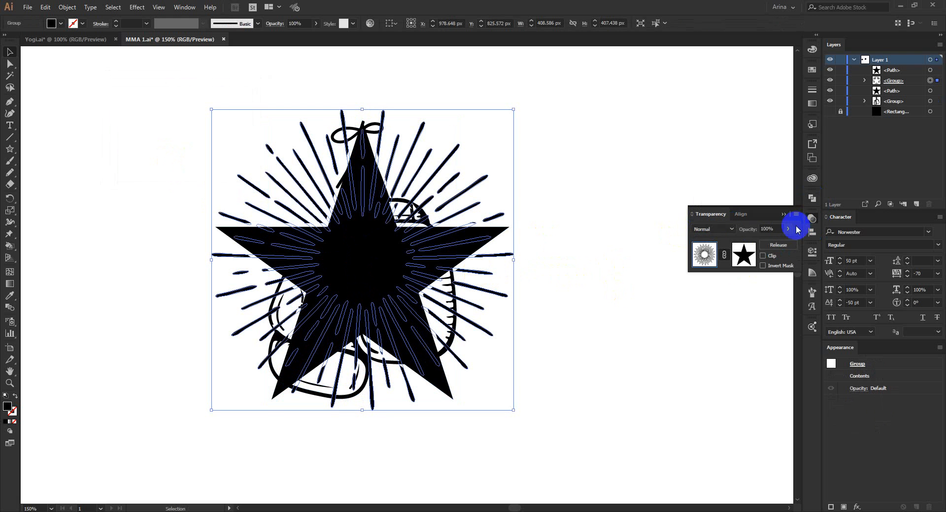
click(744, 254)
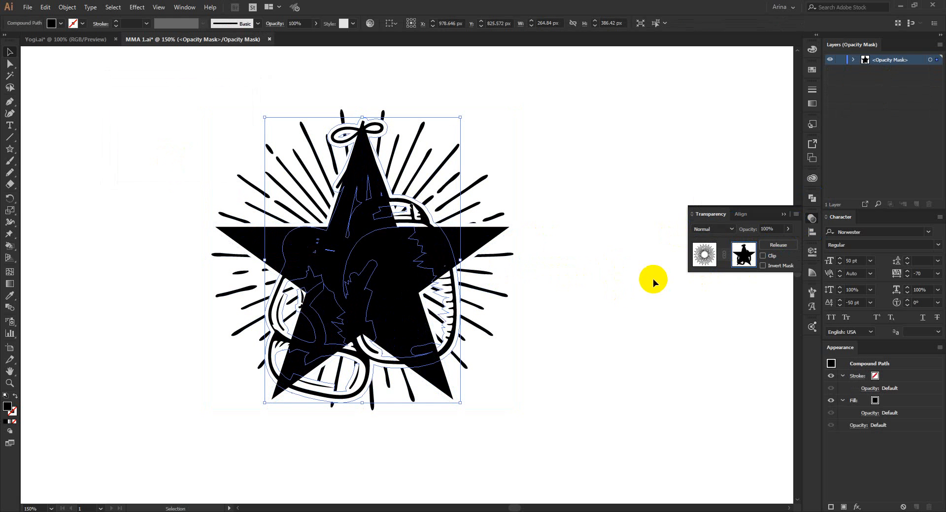
click(704, 256)
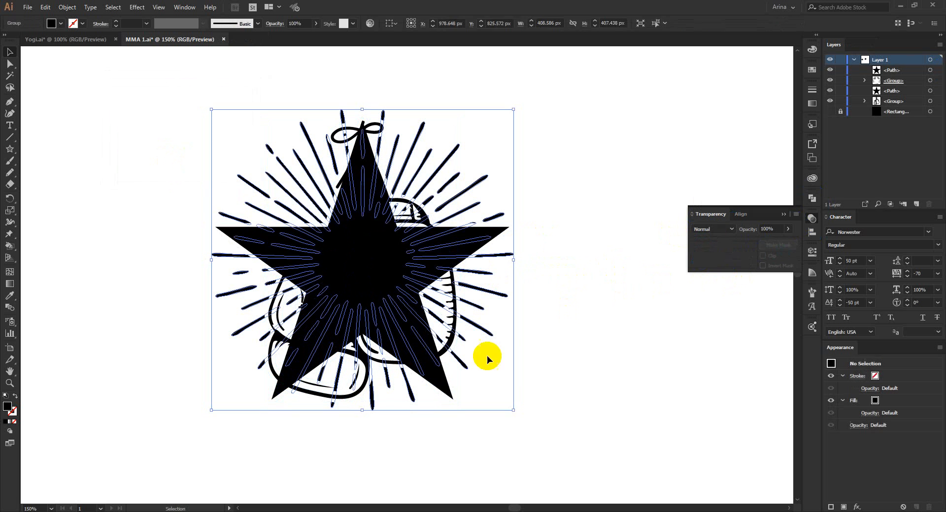
- Paste the gloves offset shape in place as a non-clipping opacity mask on the star, then exit mask editing
click(444, 390)
click(742, 254)
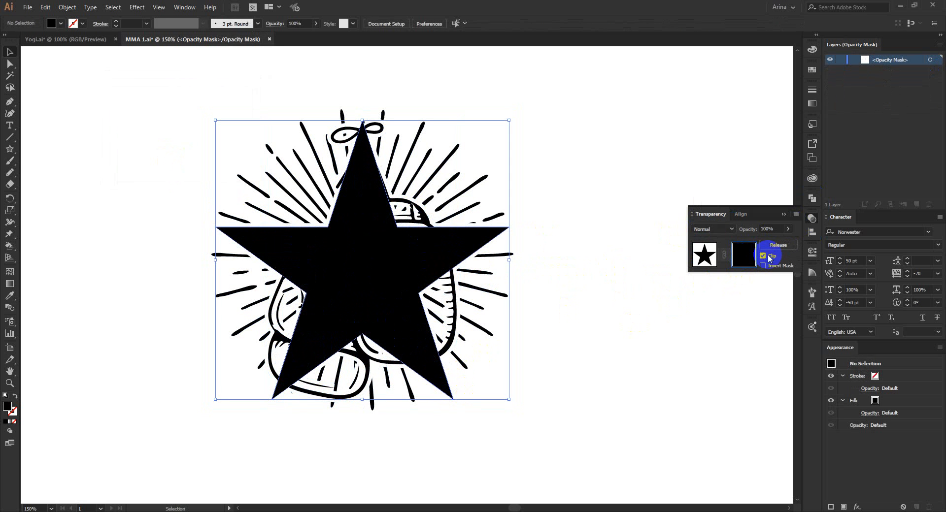
key(ctrl+f)
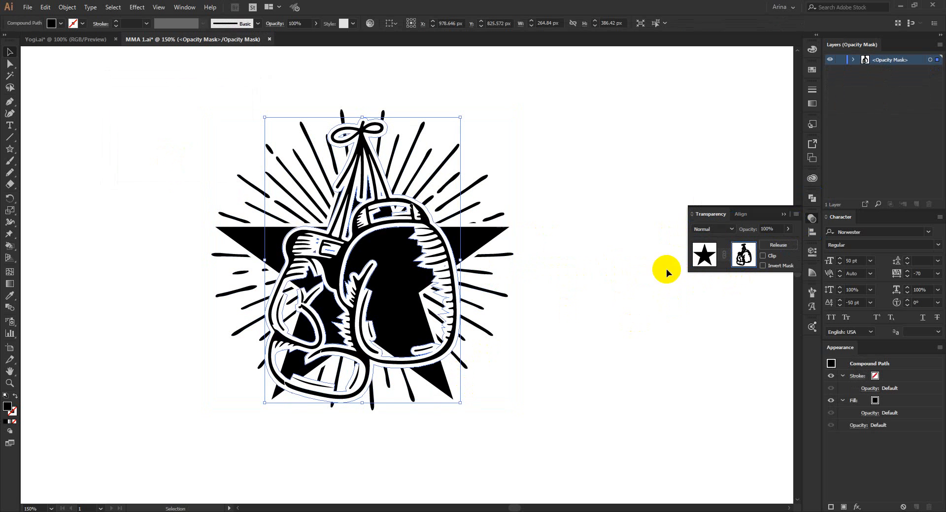
click(708, 255)
click(597, 306)
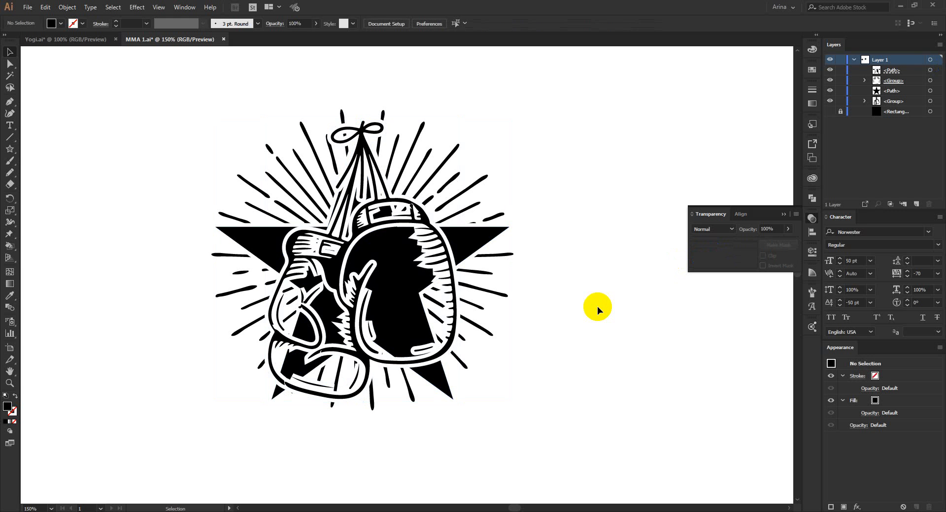
- Try to fill the masked star with orange using the Live Paint Bucket, then undo it
click(450, 264)
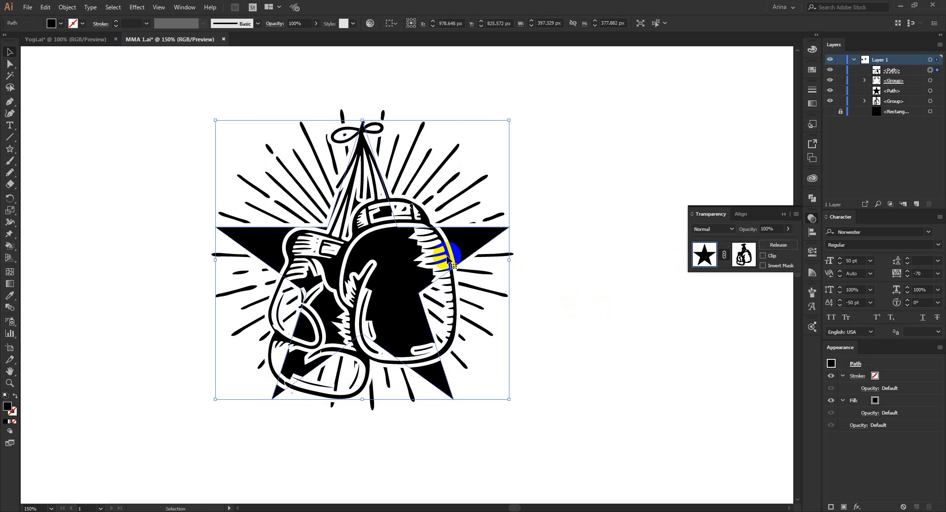
key(k)
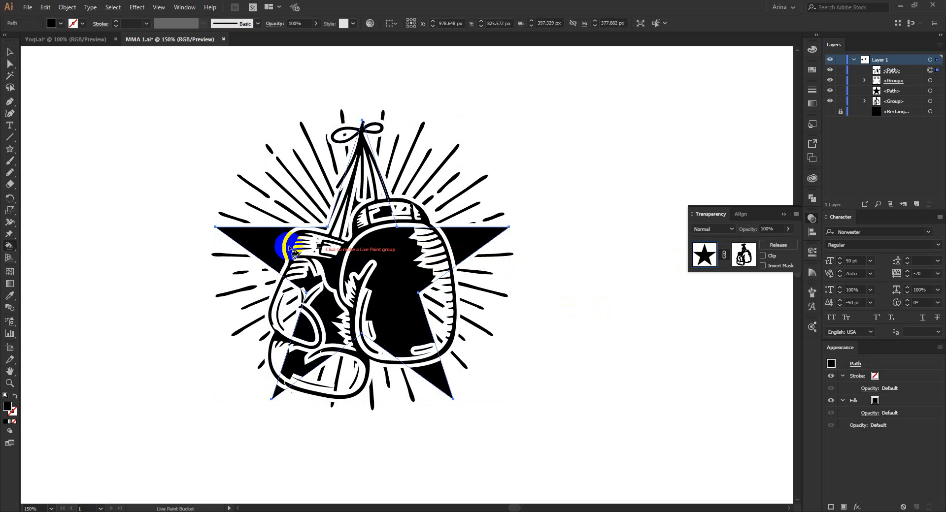
click(9, 245)
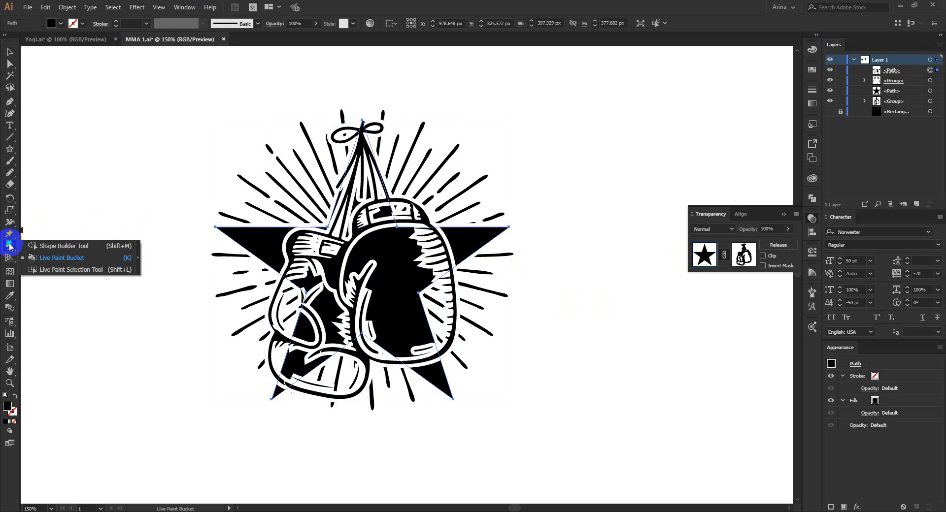
drag(10, 247, 104, 266)
click(82, 23)
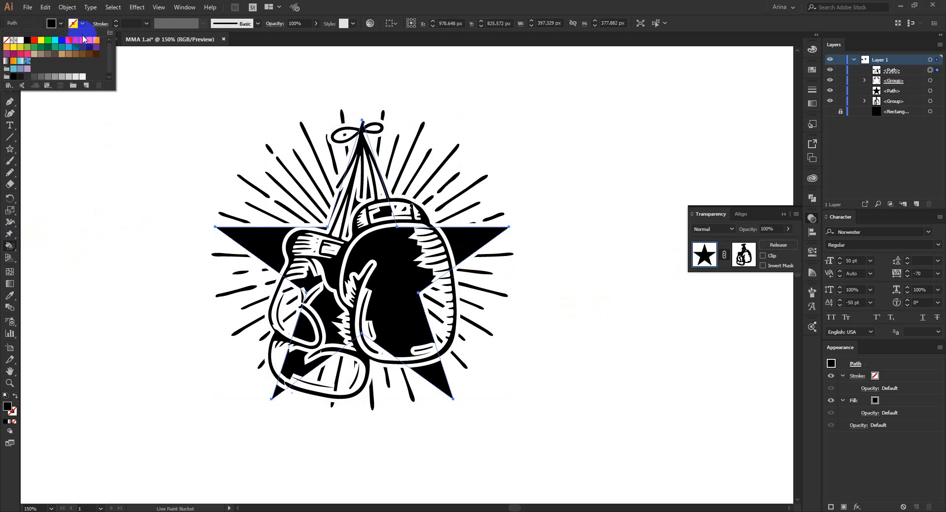
click(90, 43)
click(387, 285)
click(386, 285)
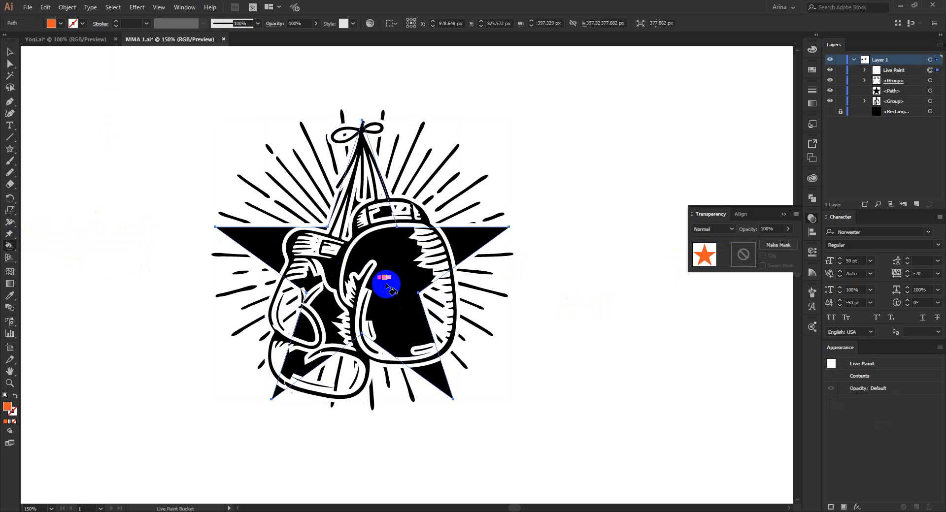
key(ctrl+z)
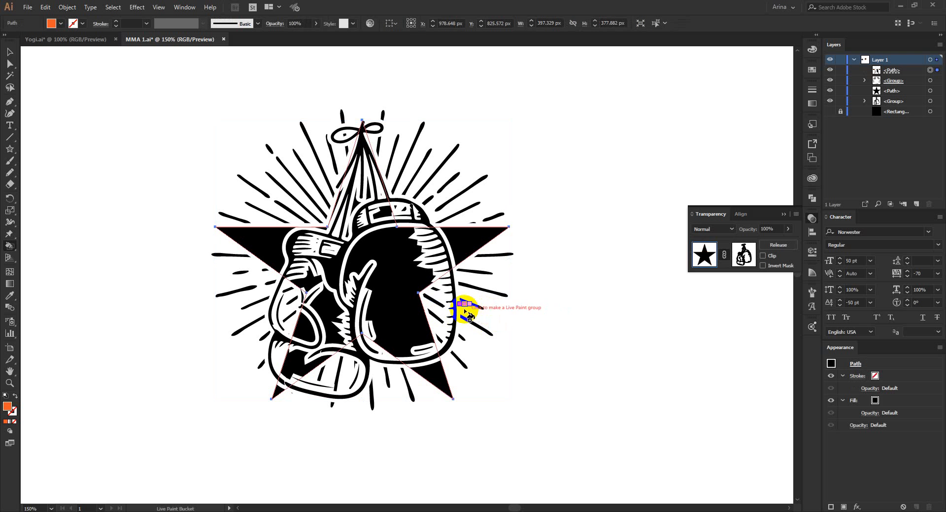
- Try to fill the inside of the boxing gloves group with orange using the Live Paint Bucket, then deselect
key(c)
key(v)
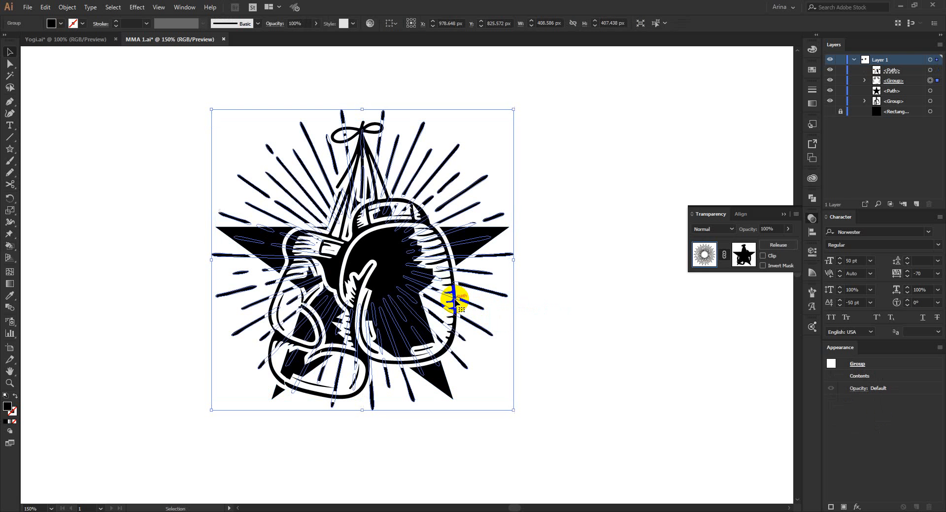
click(453, 341)
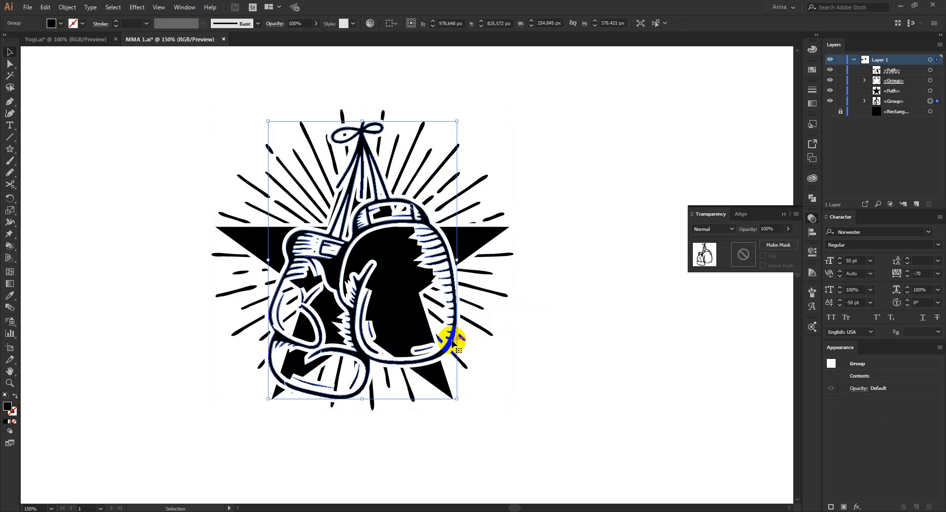
click(60, 23)
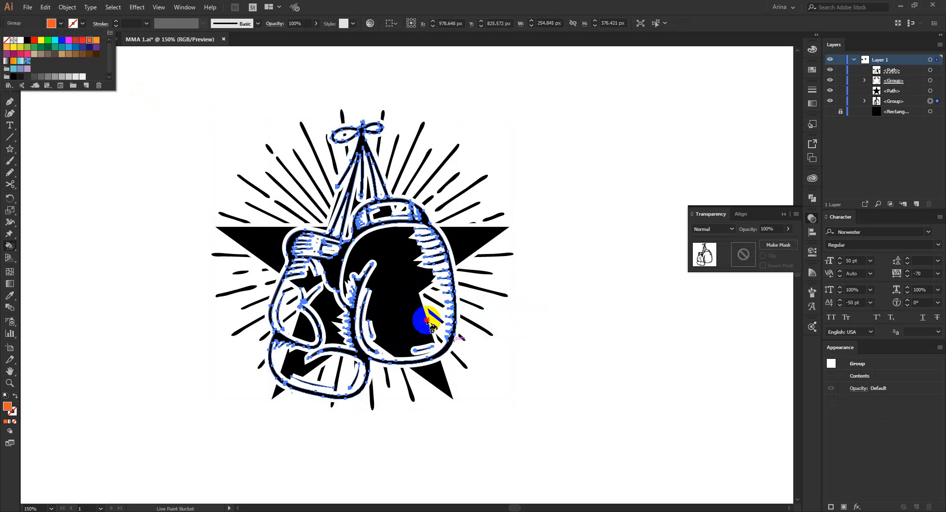
click(427, 320)
click(427, 320)
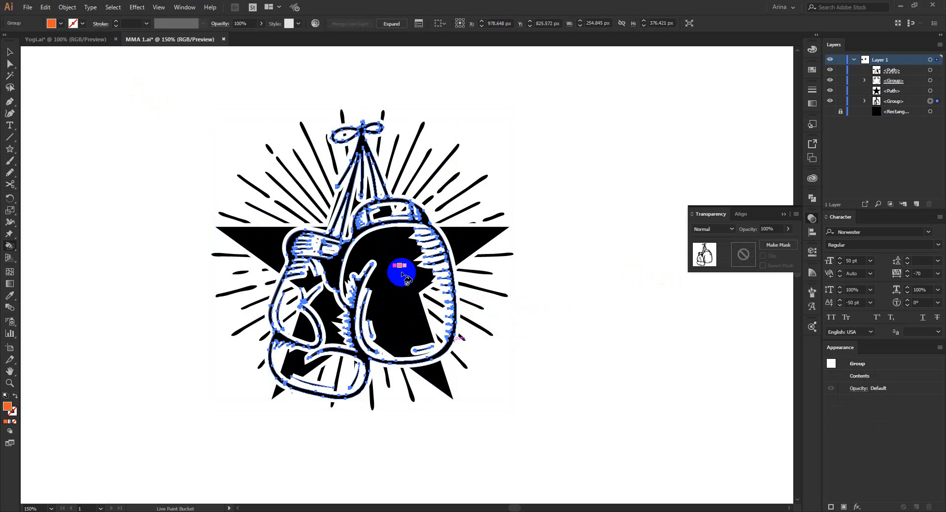
key(v)
click(581, 336)
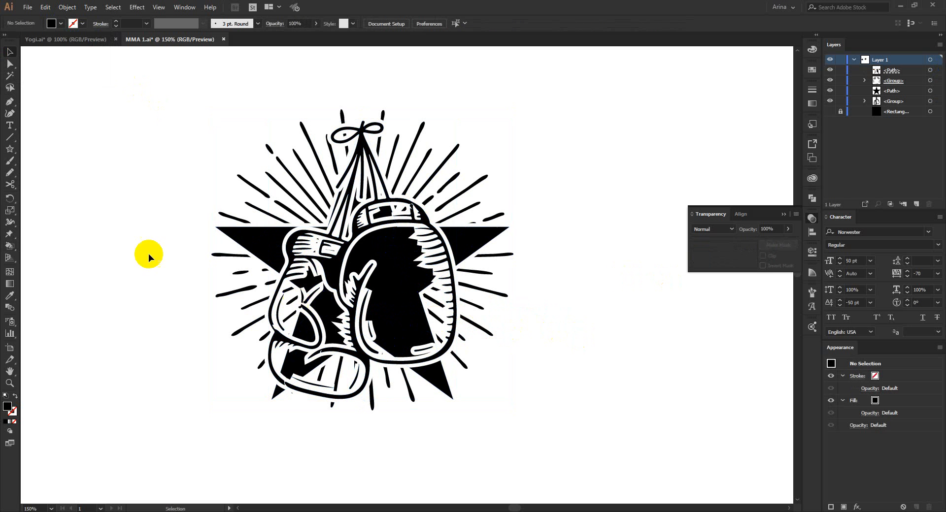
- Draw an orange rectangle about 513 × 502 px around the whole badge and cut it
drag(15, 152, 38, 148)
drag(186, 85, 565, 455)
click(52, 24)
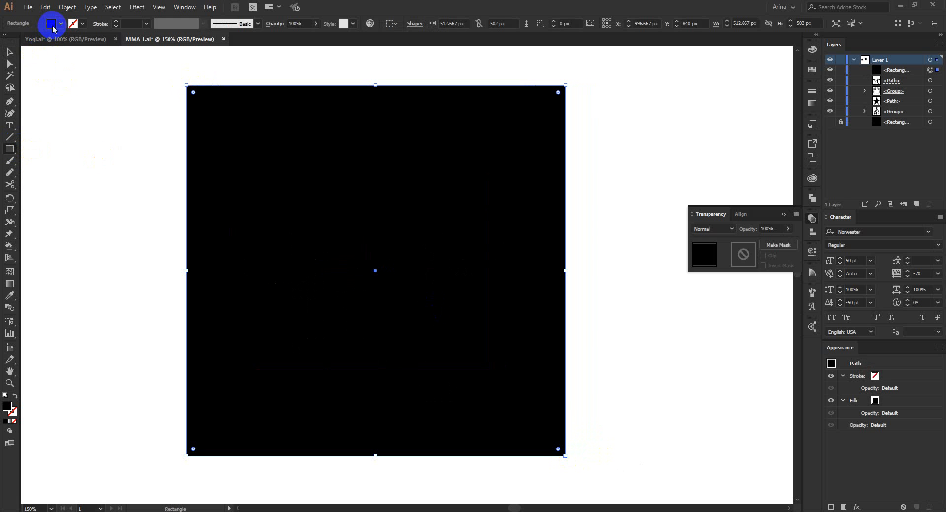
click(92, 53)
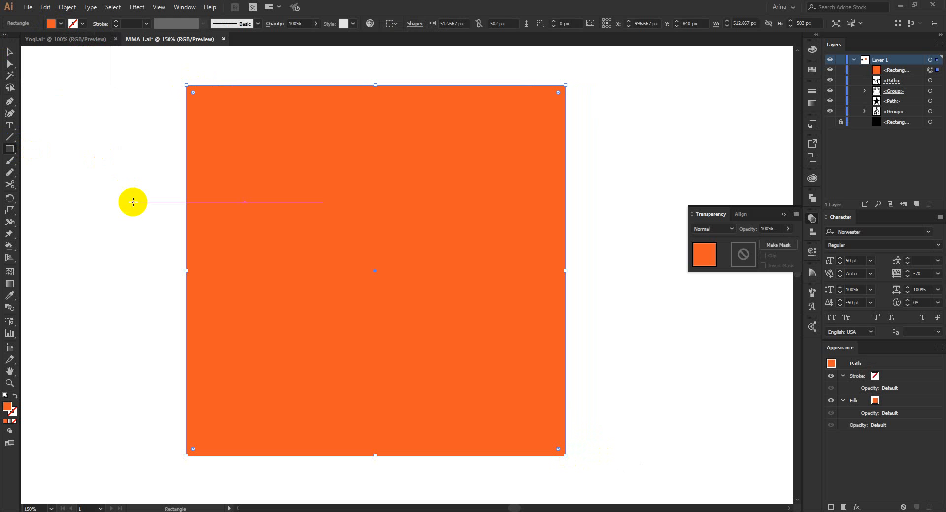
key(v)
key(Delete)
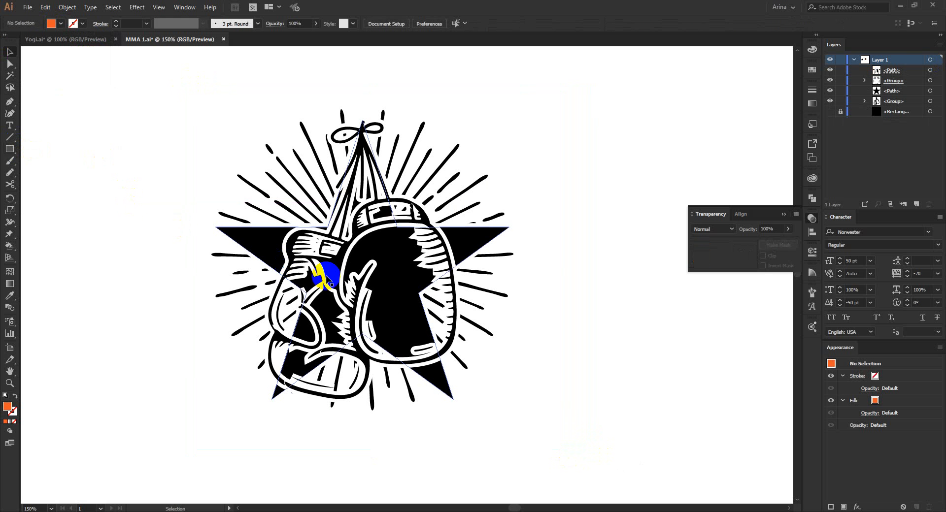
- Isolate the boxing gloves group and paste the orange rectangle in place behind the gloves
double_click(362, 319)
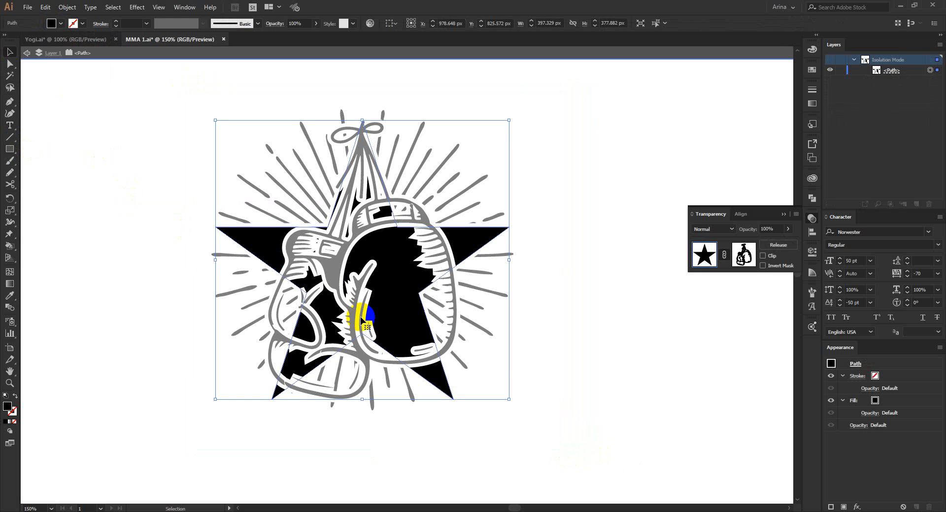
double_click(506, 436)
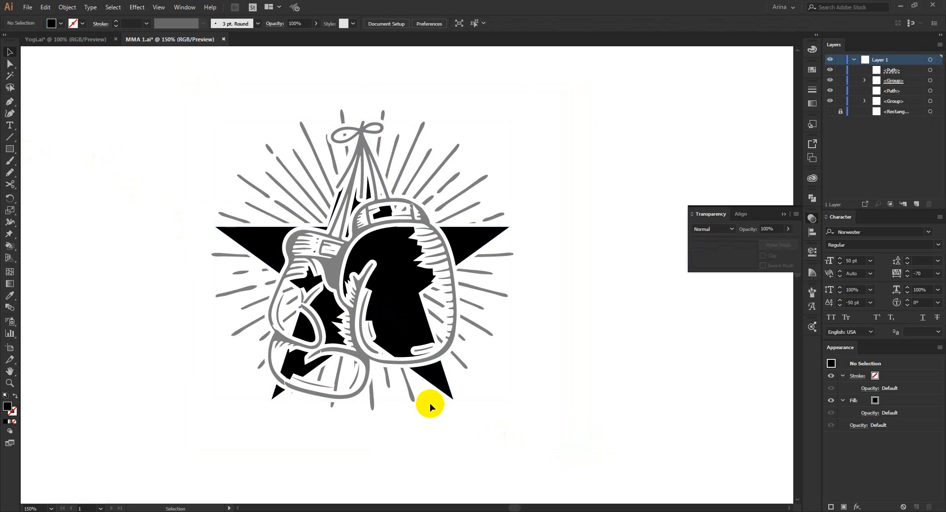
double_click(362, 391)
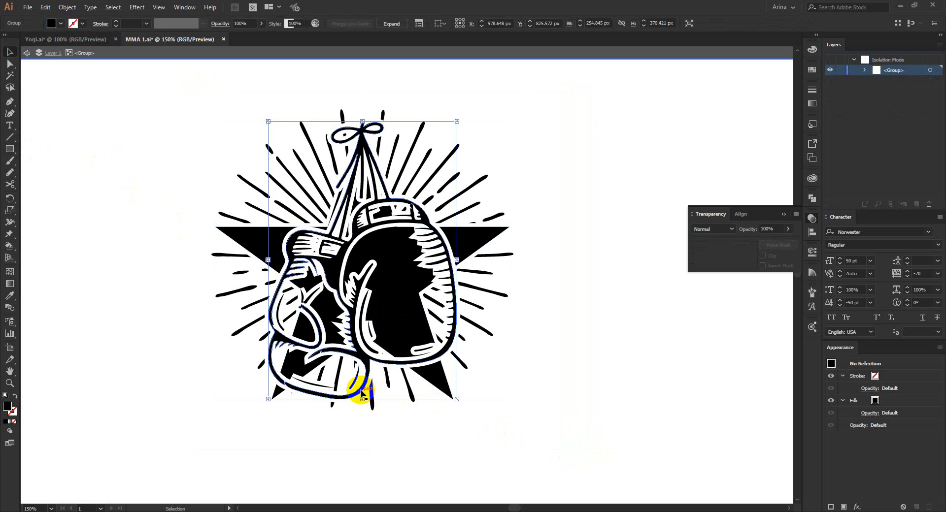
click(514, 448)
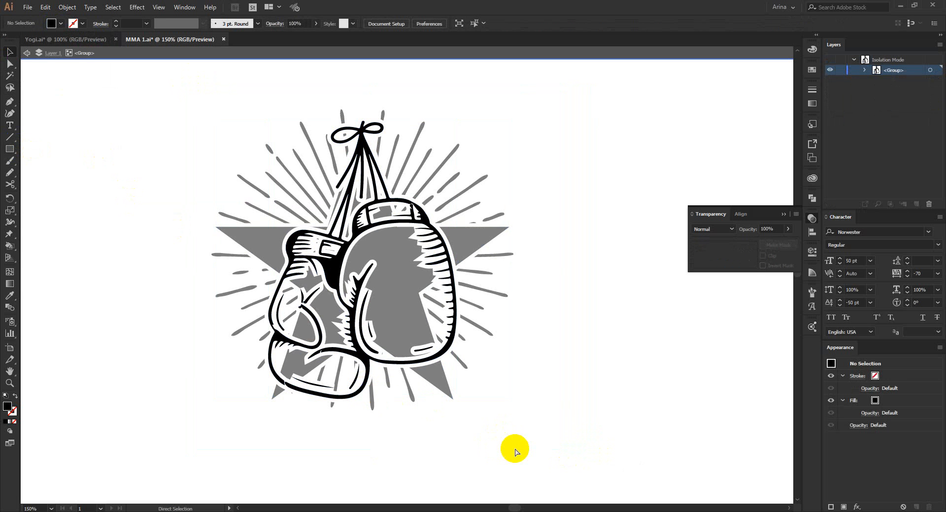
click(514, 449)
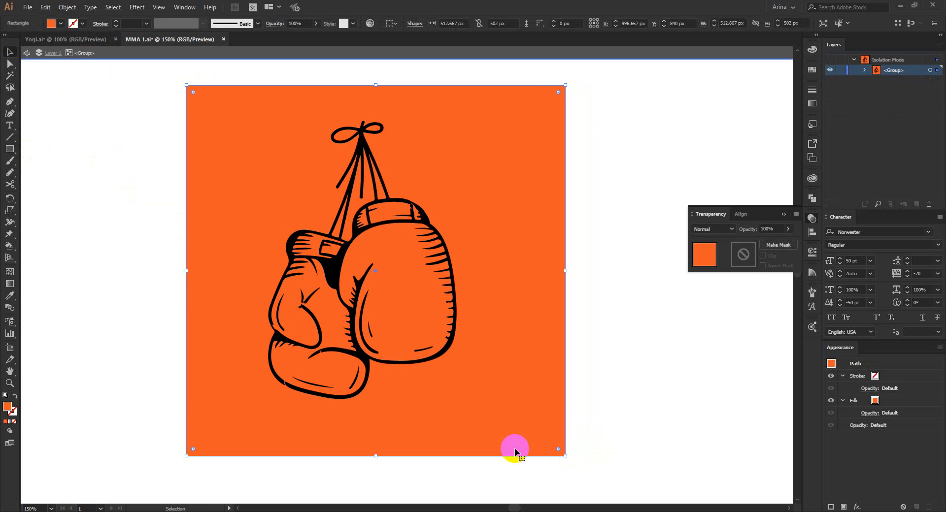
- Try to split the orange rectangle along the gloves' outlines with Pathfinder Divide
shift+click(447, 329)
click(797, 215)
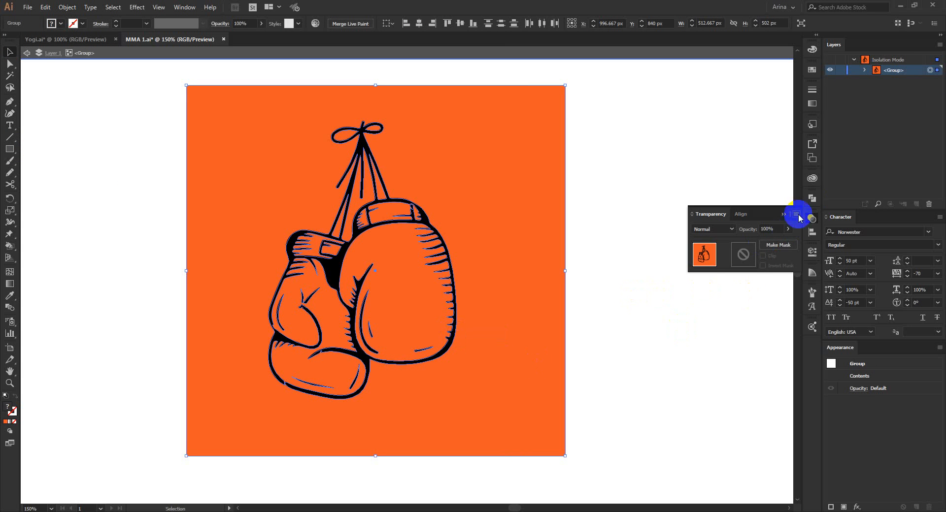
click(811, 199)
click(699, 243)
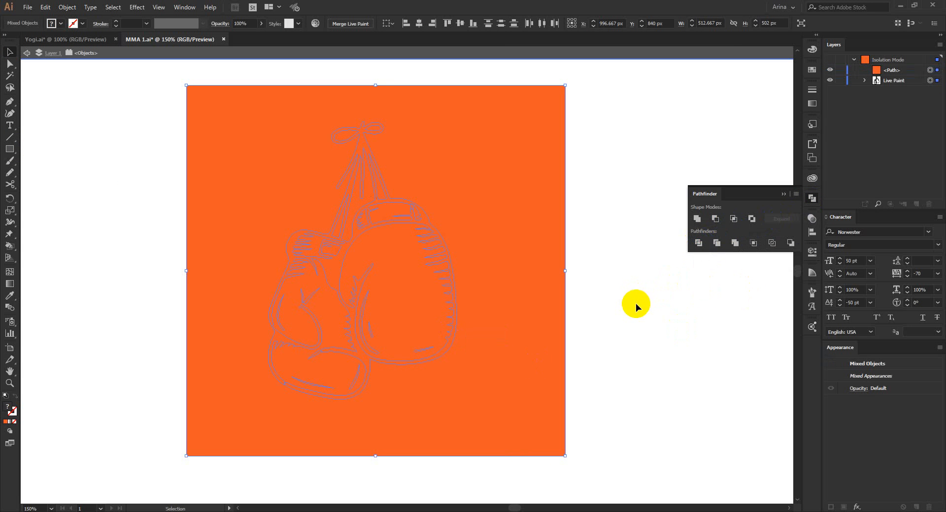
key(ctrl+z)
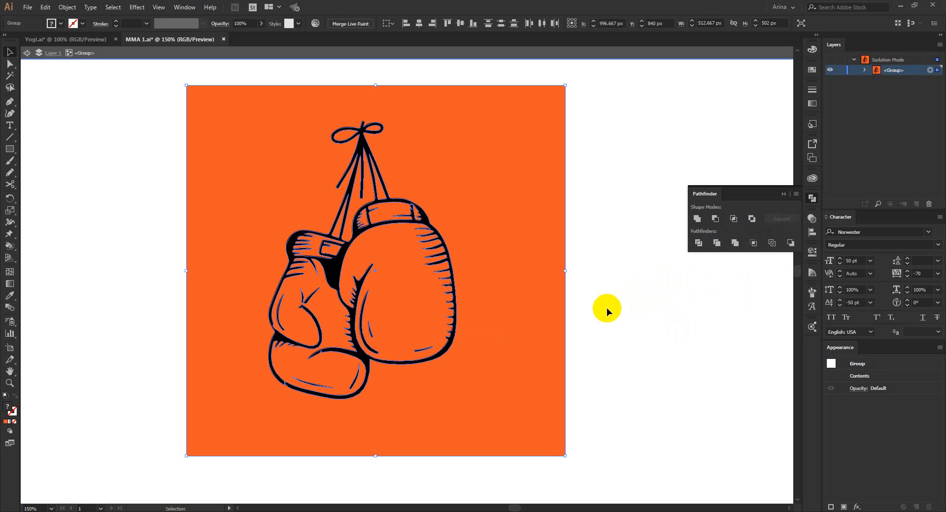
click(699, 243)
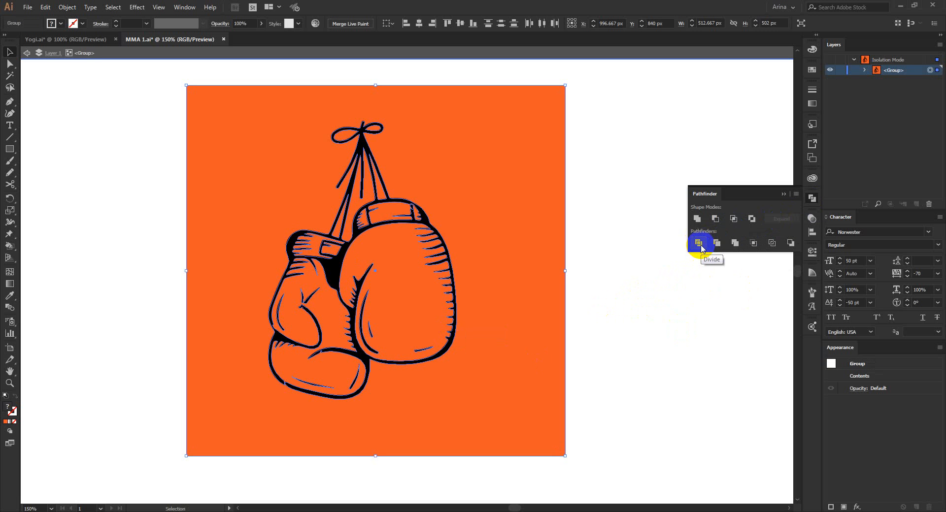
click(699, 243)
- Try to merge the gloves artwork alone with Pathfinder Unite and dismiss the alert
click(449, 289)
click(704, 217)
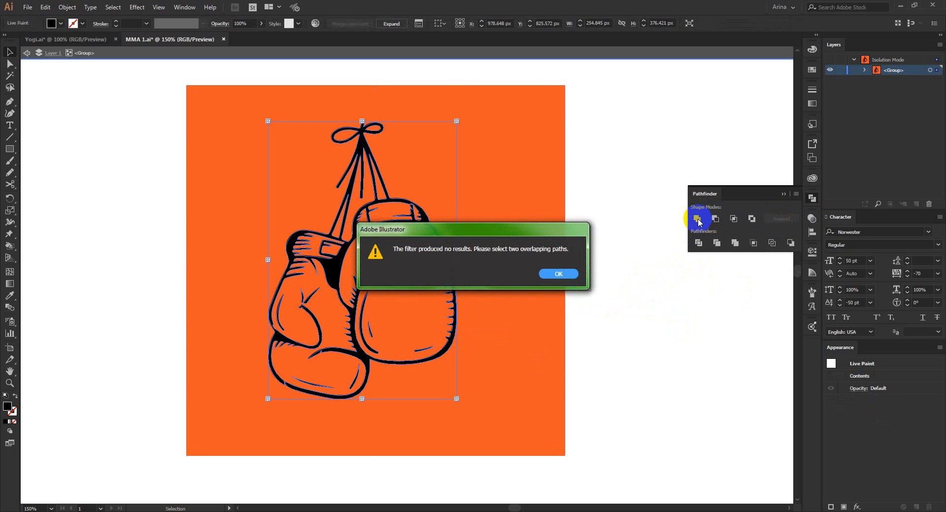
click(561, 270)
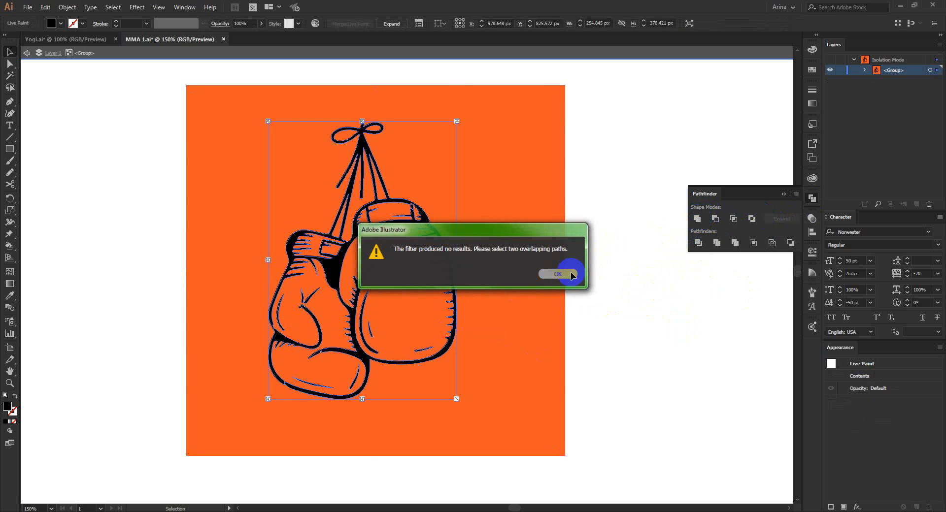
- Try to make a compound path from the gloves artwork and dismiss the alert
click(67, 7)
mouse_move(100, 358)
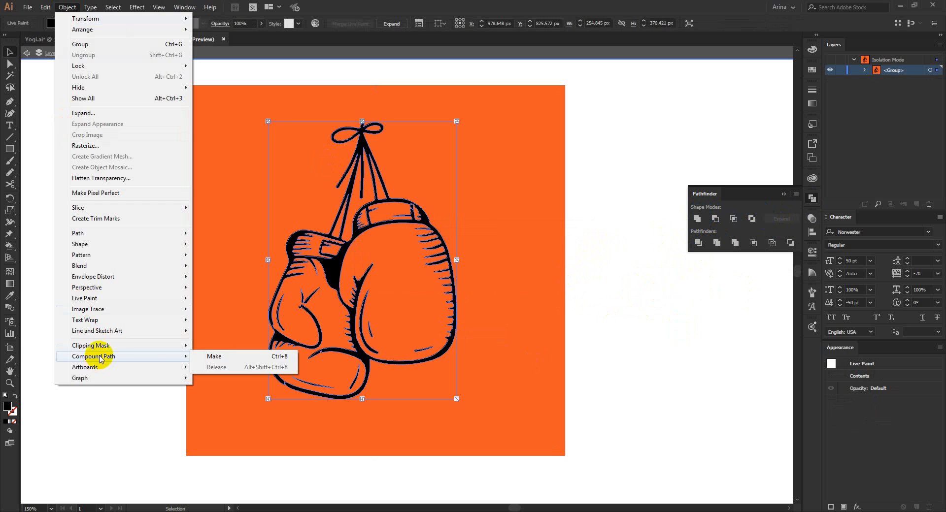
click(223, 356)
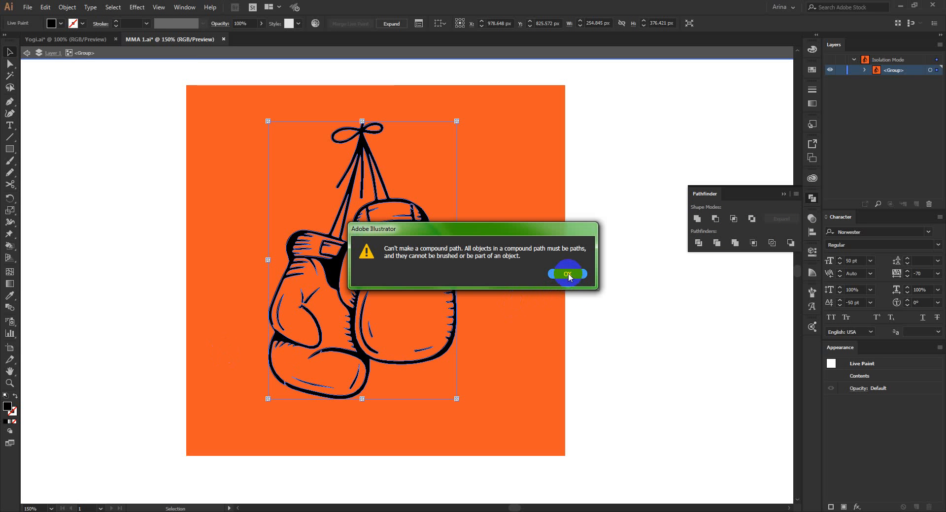
click(567, 273)
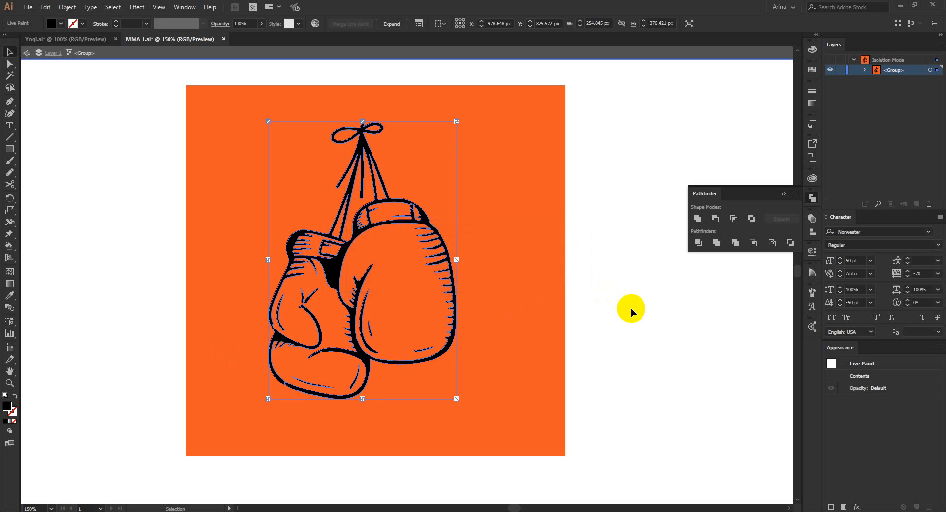
- Expand the gloves' Live Paint artwork, including object, fill and stroke, and merge it with Pathfinder Unite
click(451, 301)
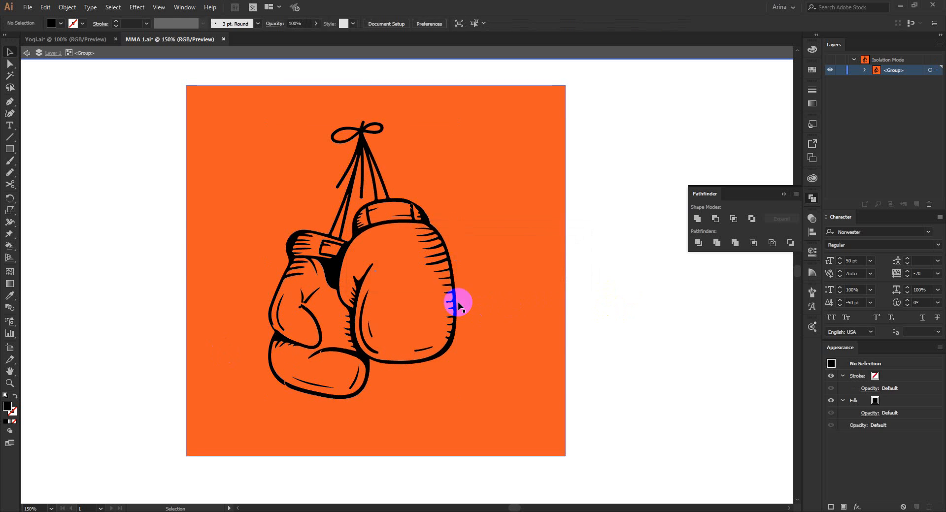
click(68, 7)
click(64, 110)
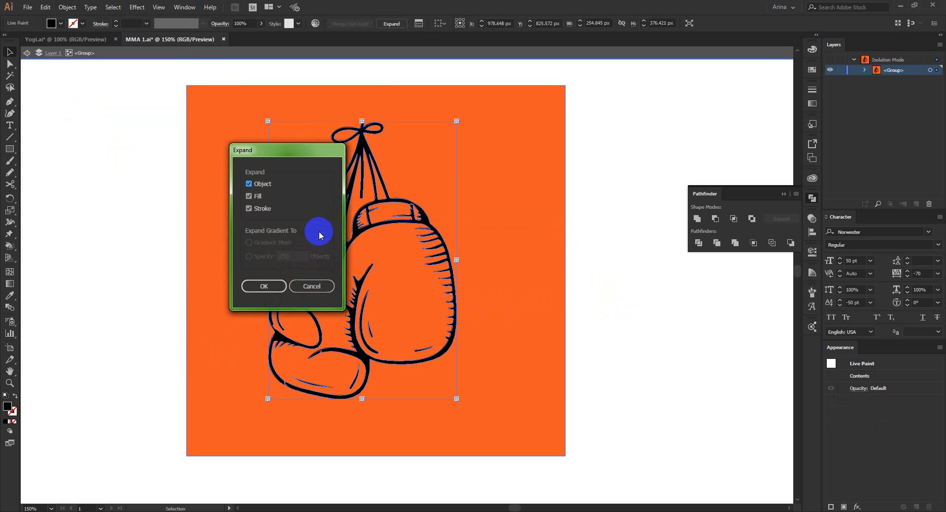
click(274, 284)
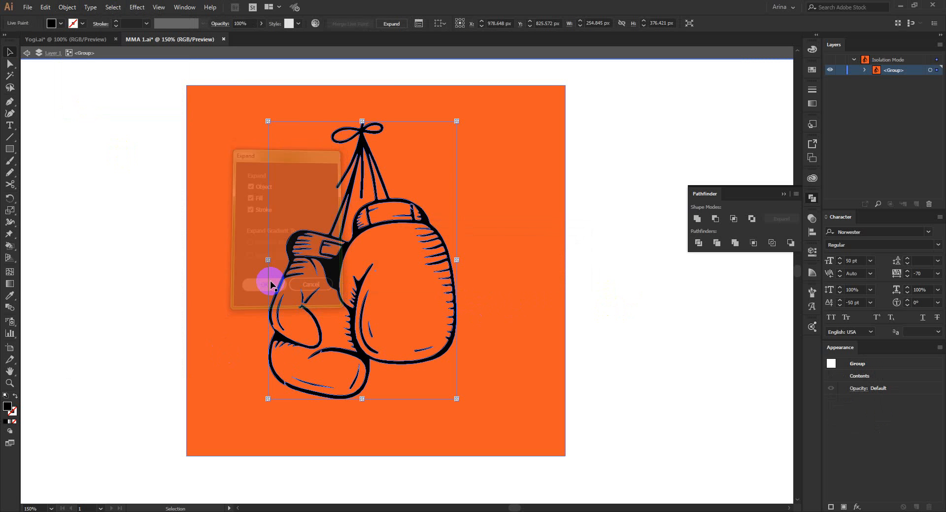
click(697, 219)
- Try to divide the orange rectangle along the gloves' outlines, delete the outer orange area and exit isolation
shift+click(540, 294)
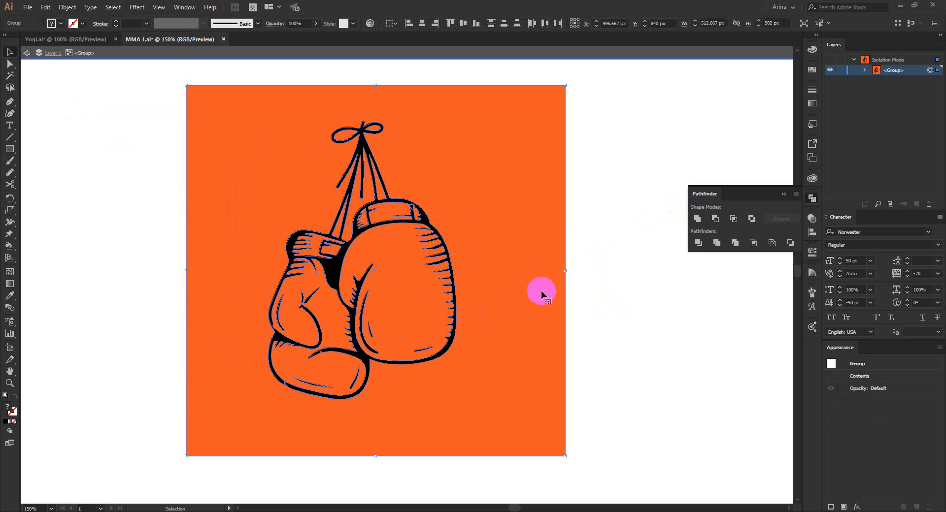
click(696, 239)
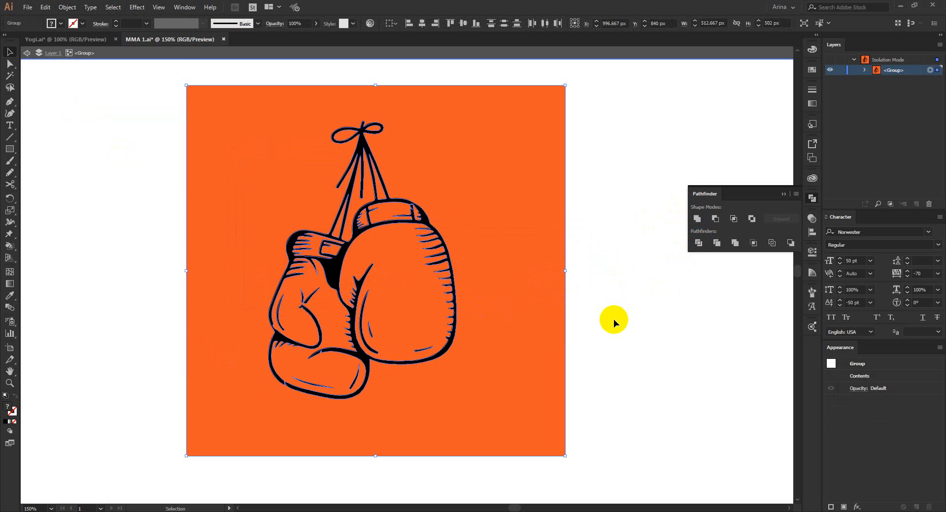
double_click(564, 300)
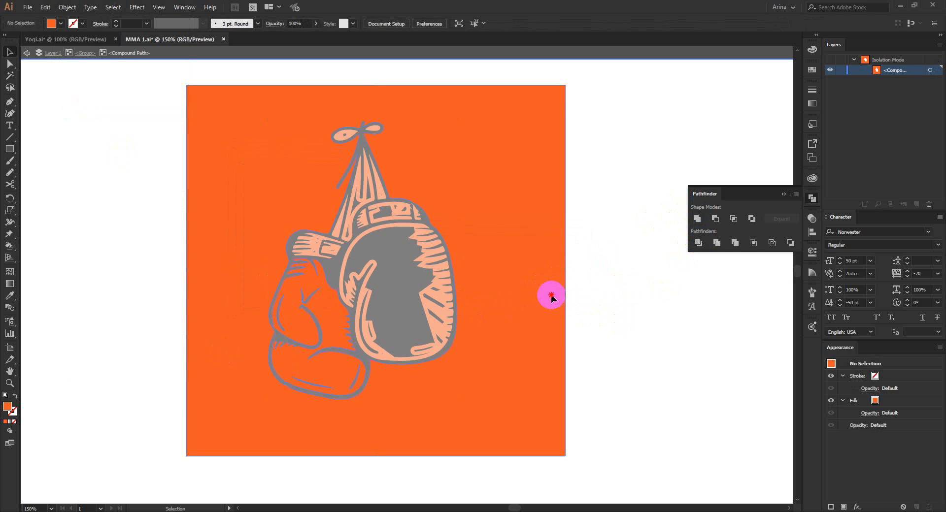
click(551, 295)
key(Delete)
double_click(628, 317)
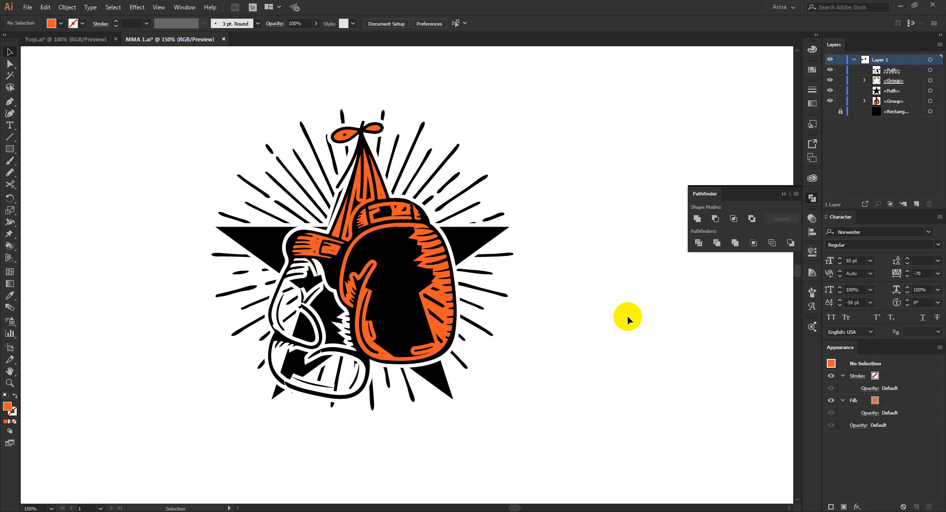
- Undo the orange area's deletion and the Pathfinder Divide on the gloves and rectangle
key(ctrl+z)
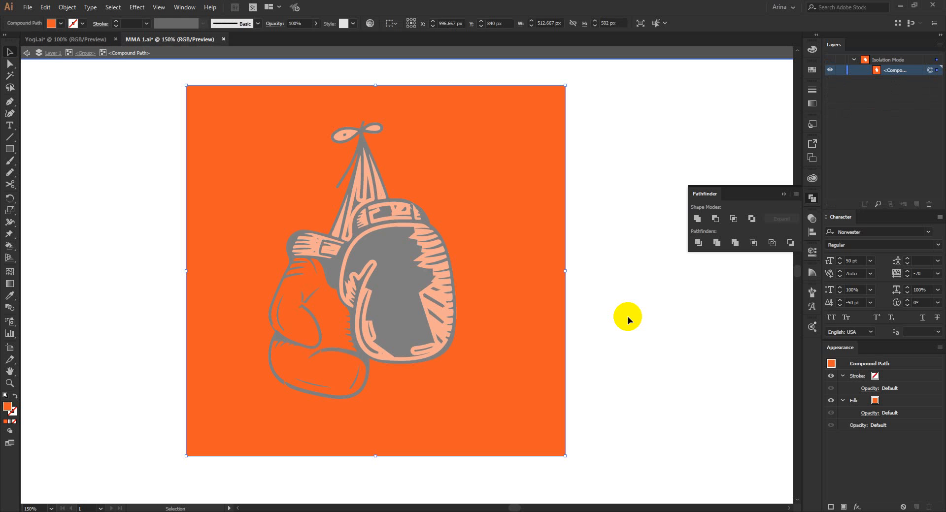
key(ctrl+z)
key(ctrl+z)
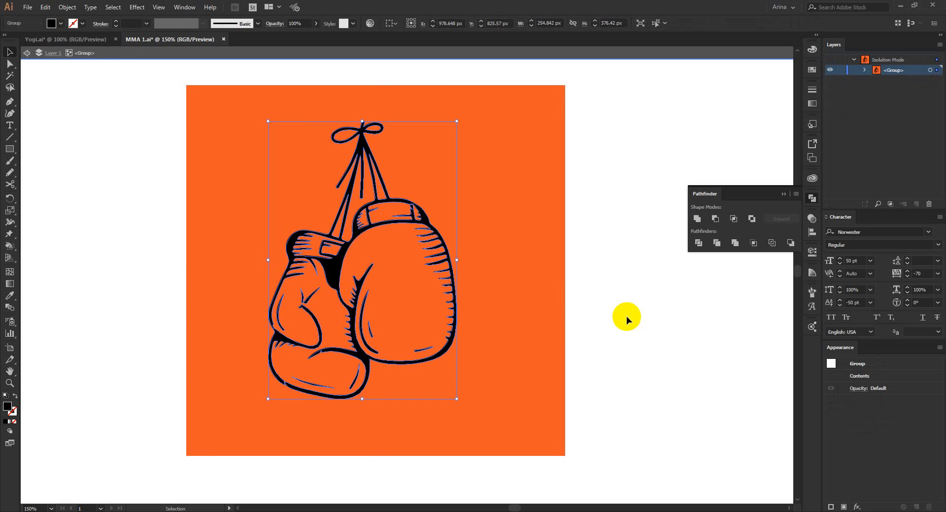
- Delete the orange rectangle behind the gloves and select the gloves artwork
click(625, 316)
click(551, 312)
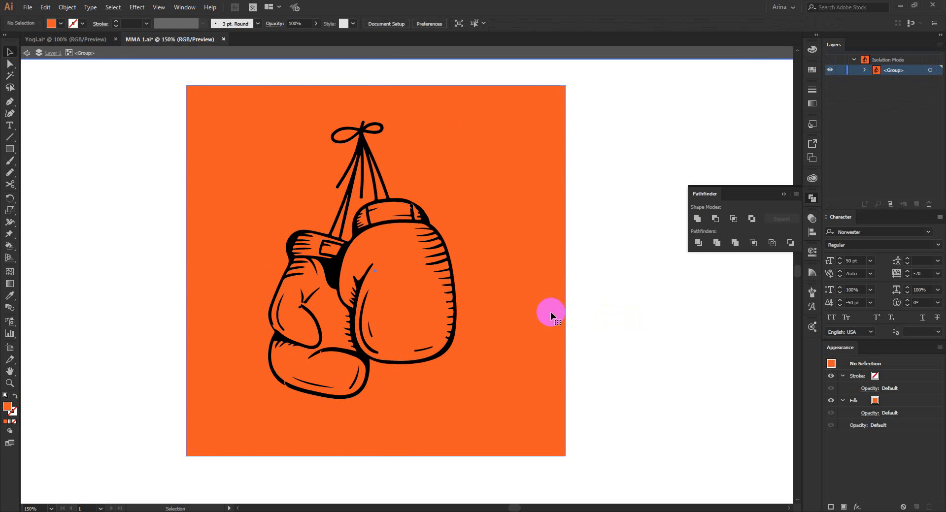
key(Delete)
click(452, 297)
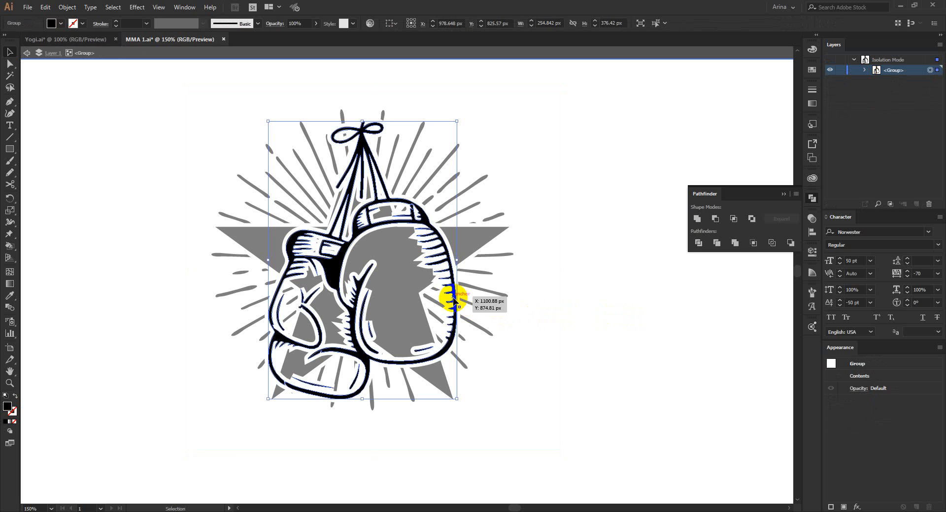
- Try to fill the front glove with black using Live Paint Bucket, and undo that fill
click(431, 288)
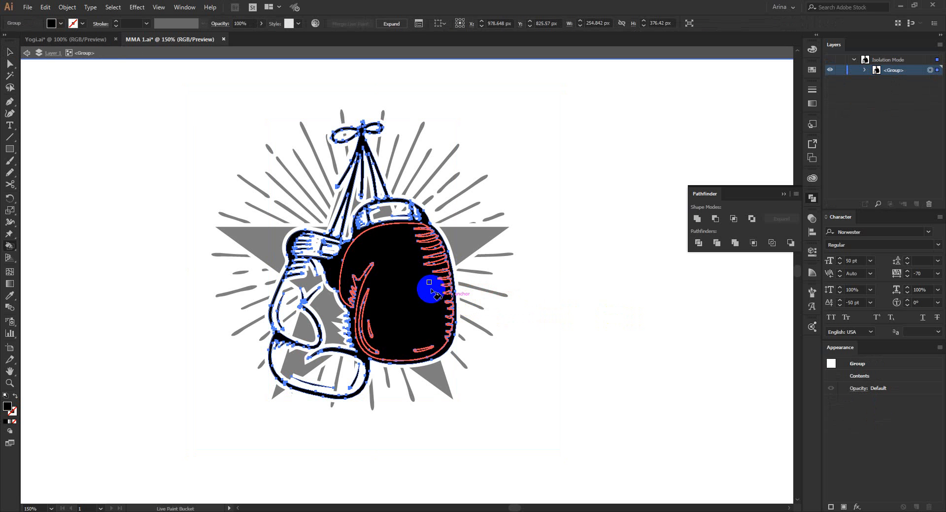
key(v)
key(ctrl+z)
- Fill the front glove and all sections of its cuff with the orange swatch using Live Paint Bucket
click(60, 23)
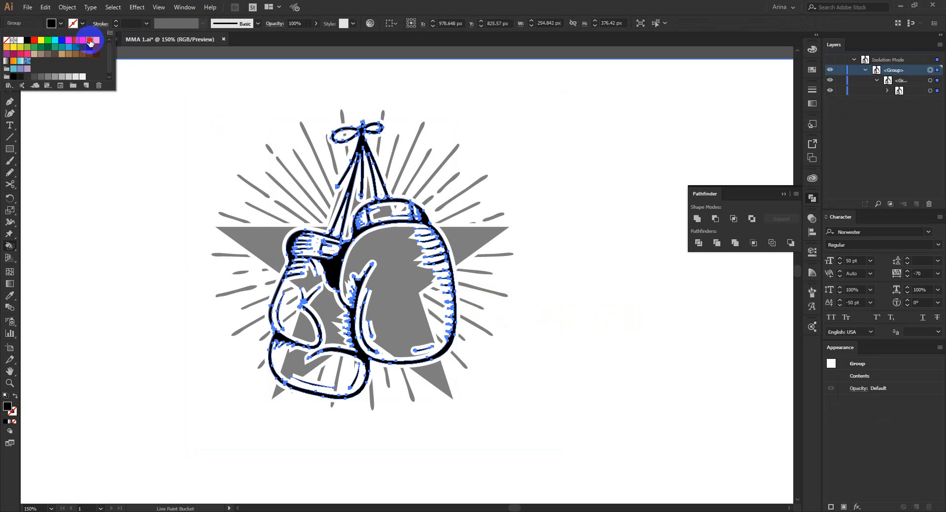
click(90, 43)
click(432, 317)
click(427, 320)
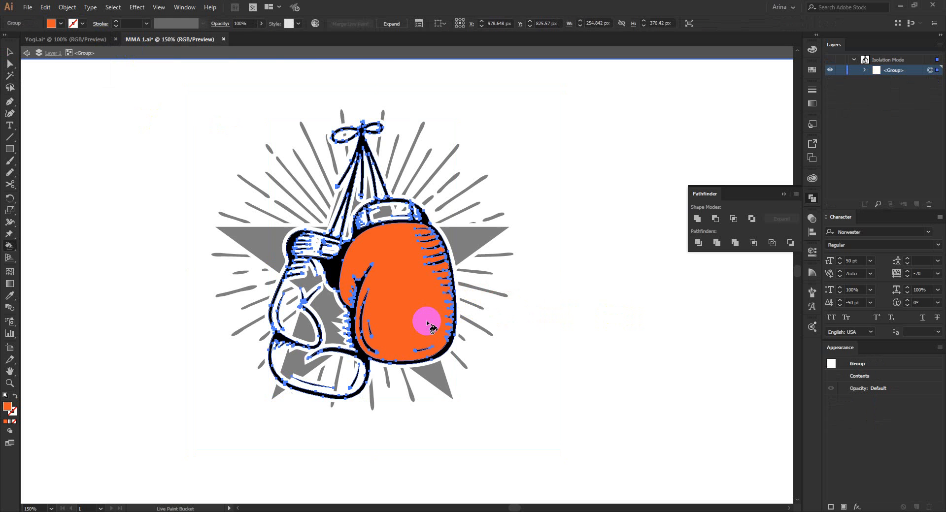
scroll(379, 207, up, 3)
click(387, 213)
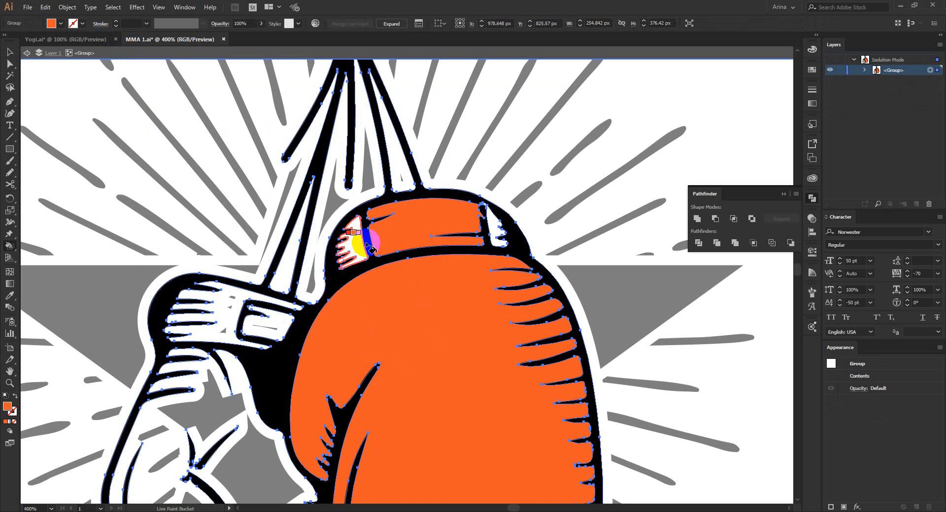
click(369, 246)
click(493, 228)
- Fill the rear glove's body and its cuff around the patch with the same orange
scroll(493, 227, down, 1)
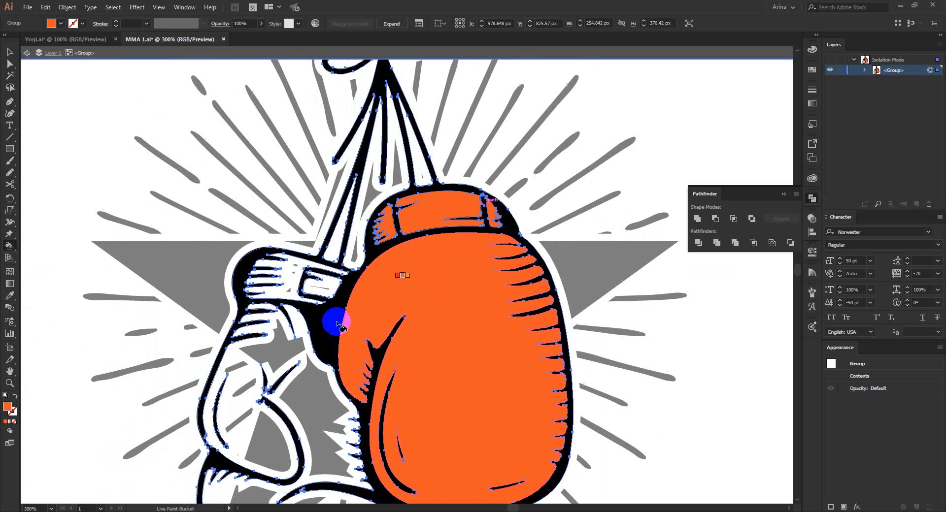
scroll(327, 320, down, 2)
click(313, 362)
scroll(323, 351, down, 5)
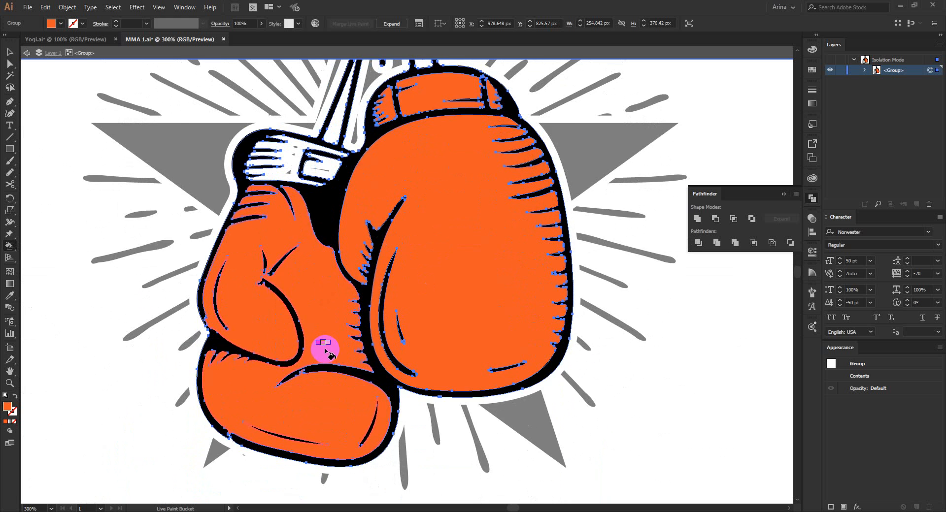
scroll(325, 348, up, 5)
click(290, 232)
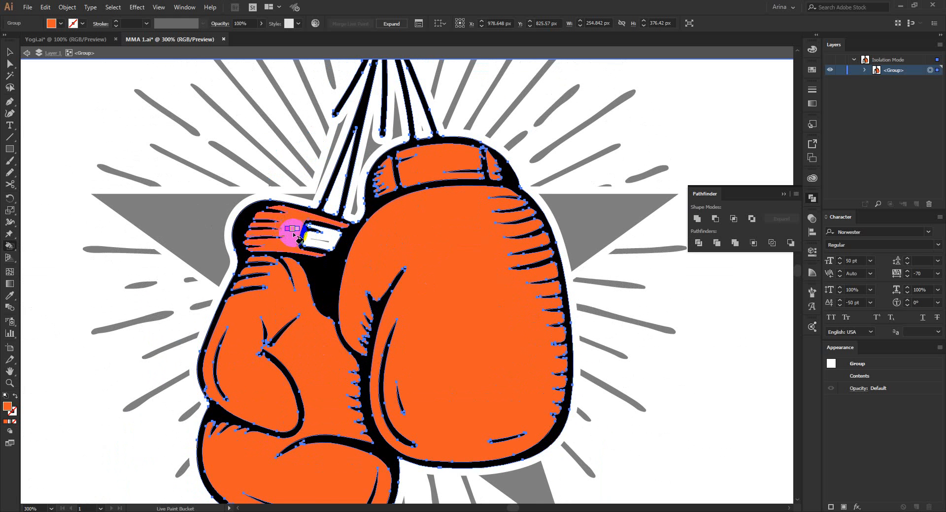
- Fill the patch on the rear glove's cuff with a lighter yellow-orange swatch and exit group isolation
scroll(306, 271, up, 3)
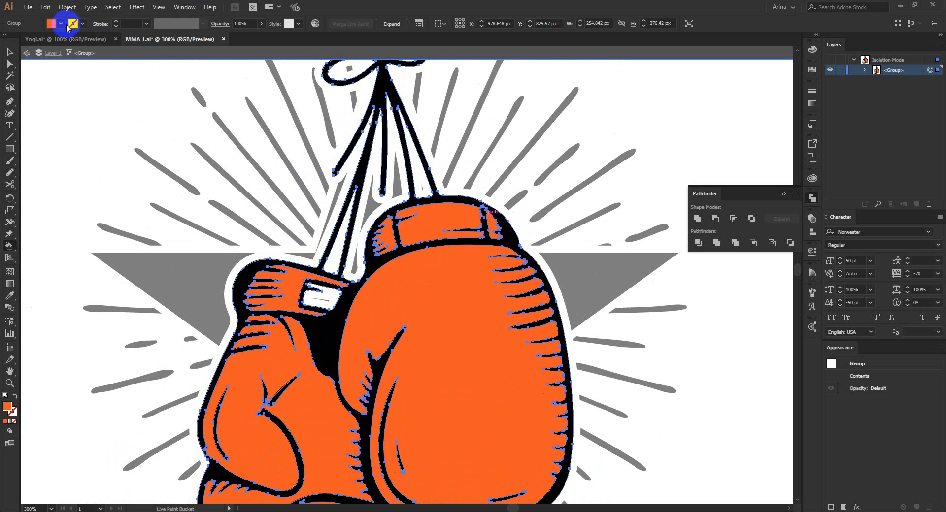
click(61, 23)
click(8, 47)
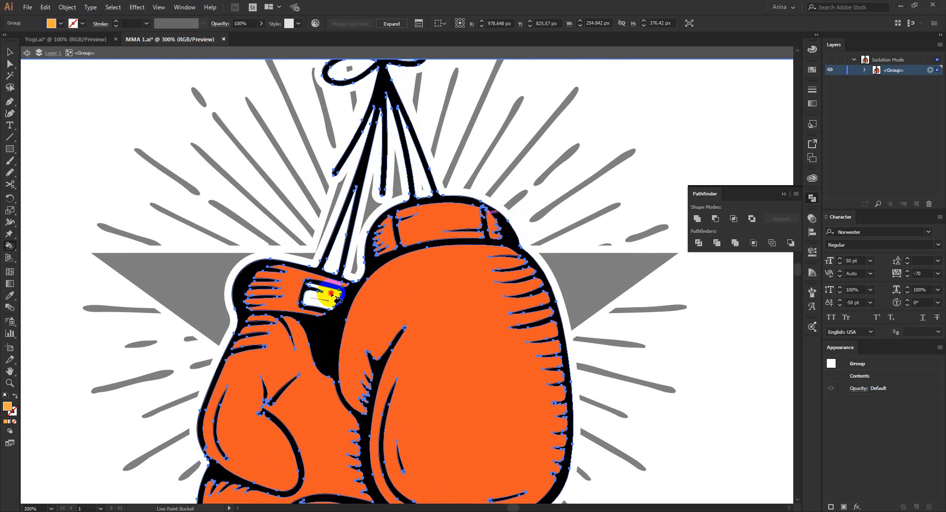
click(331, 294)
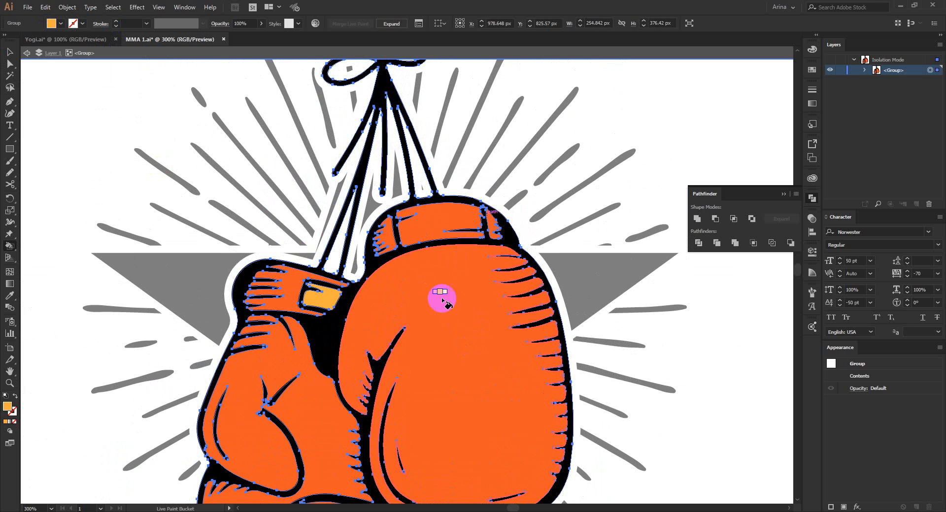
scroll(442, 299, down, 2)
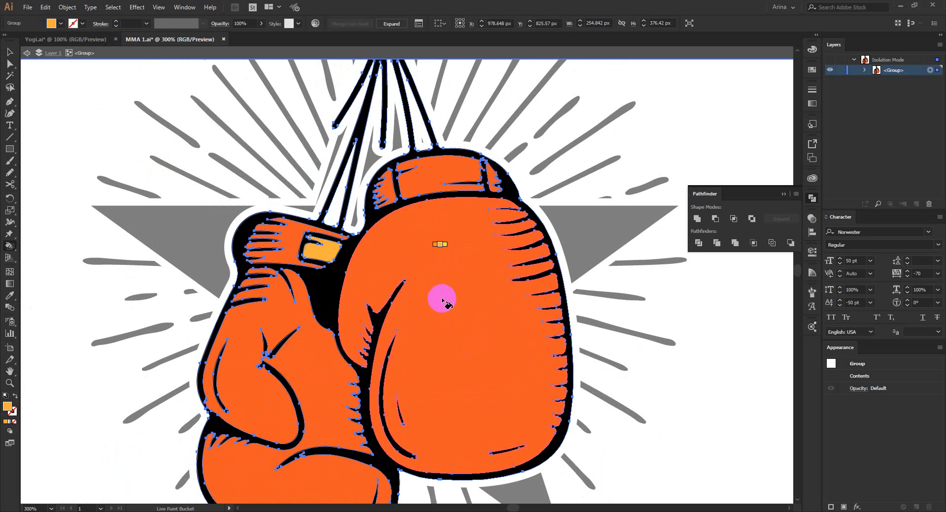
scroll(383, 256, down, 2)
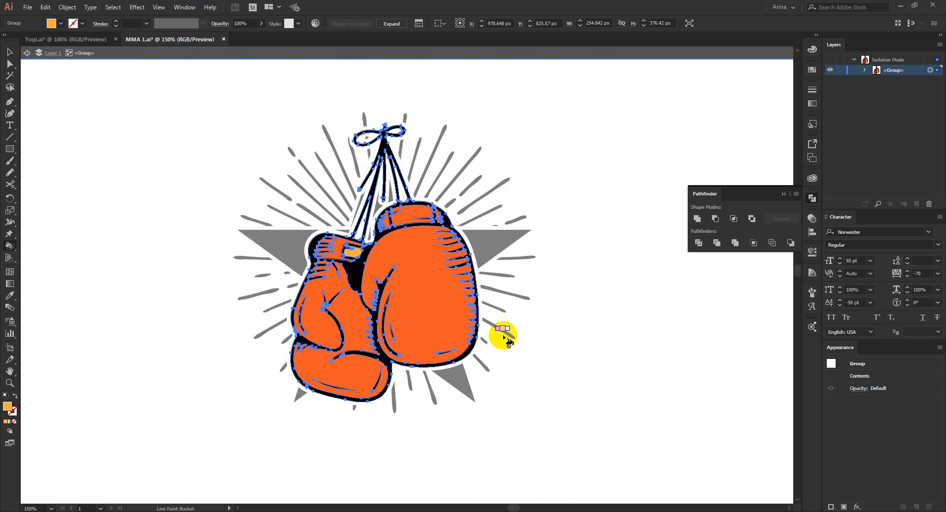
key(v)
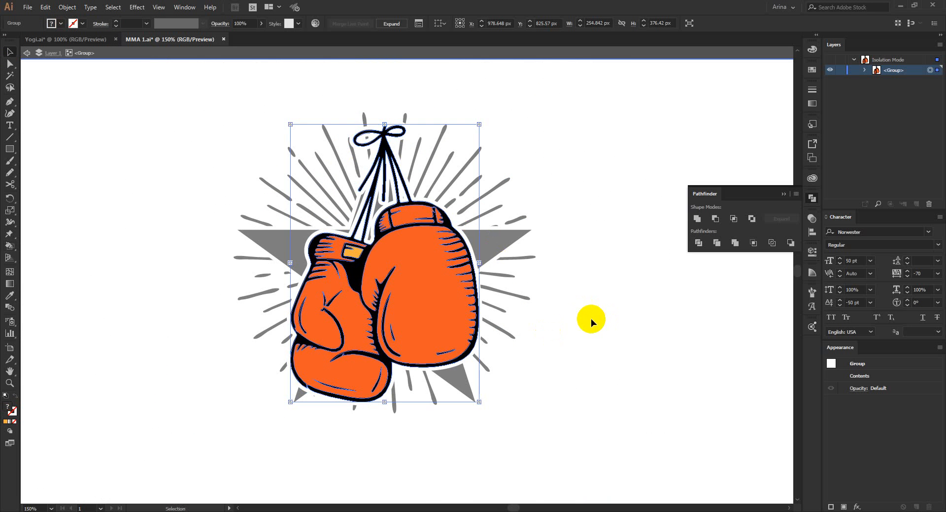
double_click(578, 319)
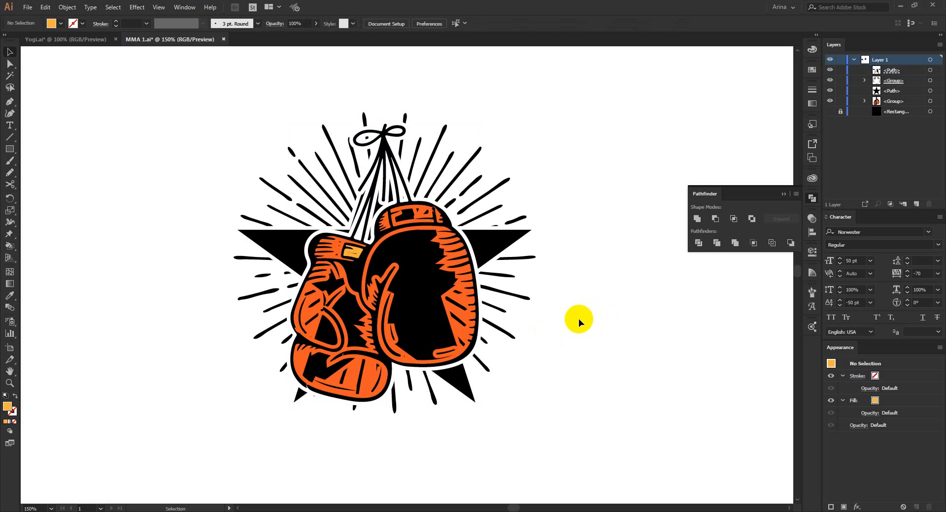
- Delete the gloves shape from the star's opacity mask and return to editing the star
click(438, 283)
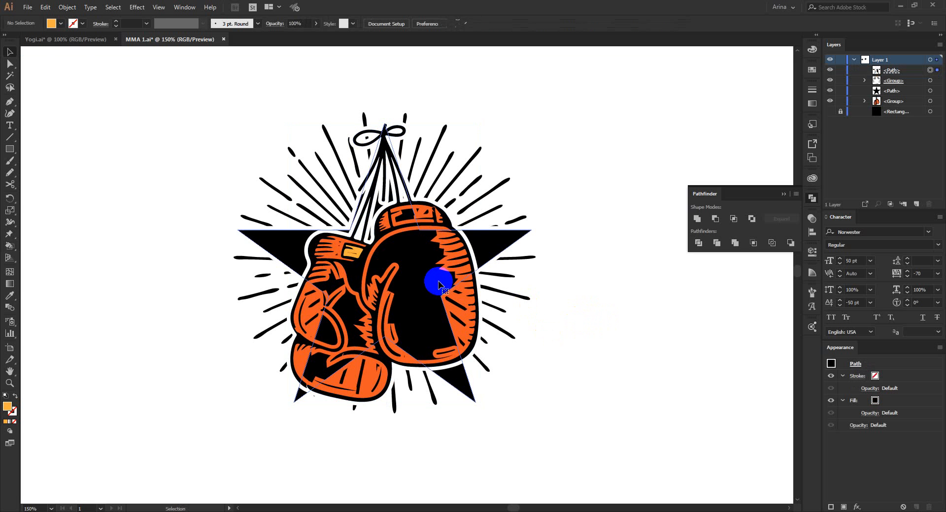
click(812, 218)
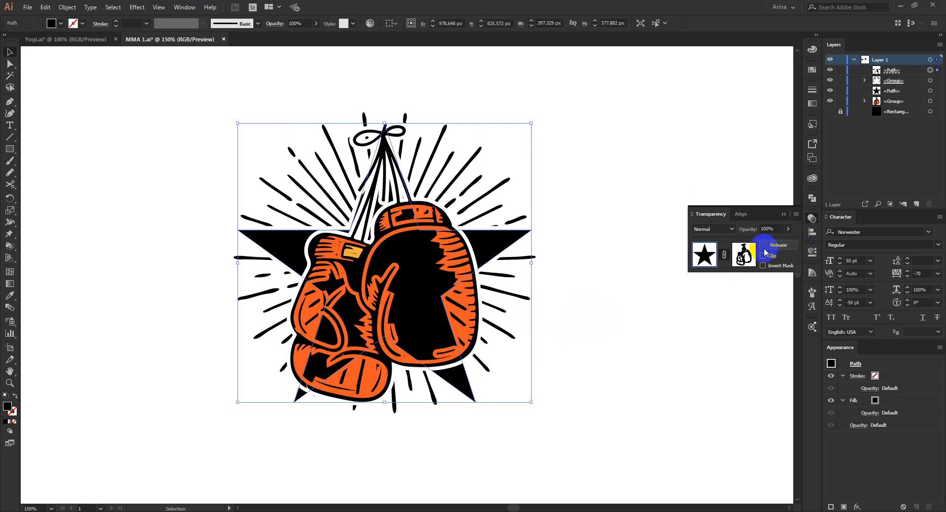
click(742, 258)
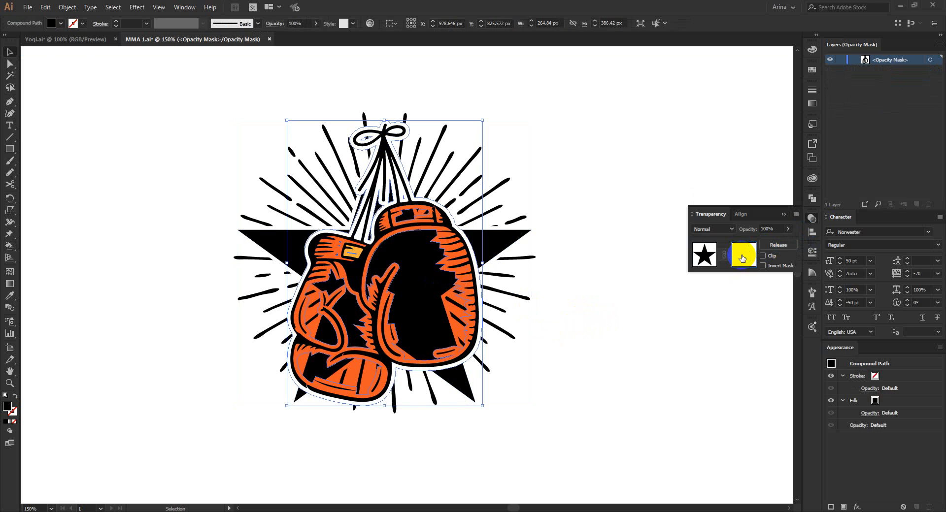
click(705, 255)
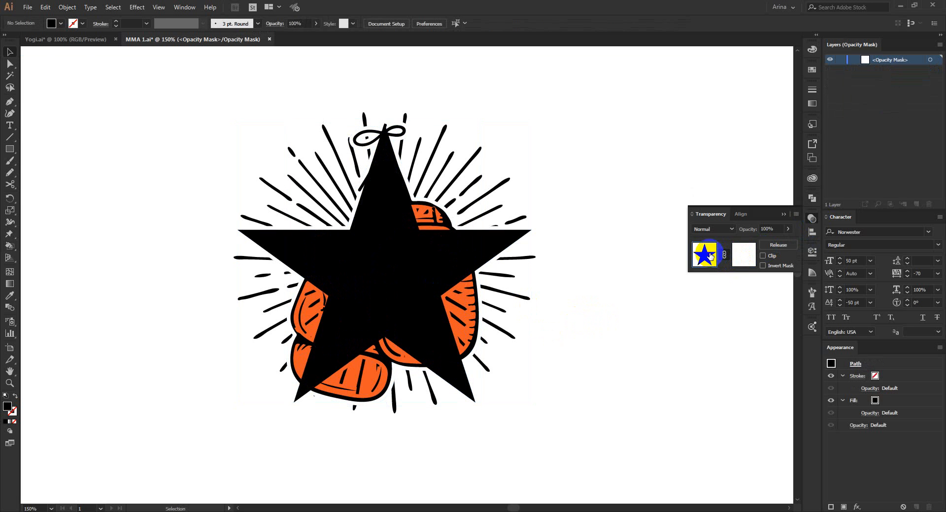
- Move the star behind the gloves by cutting it and pasting it in back
click(429, 361)
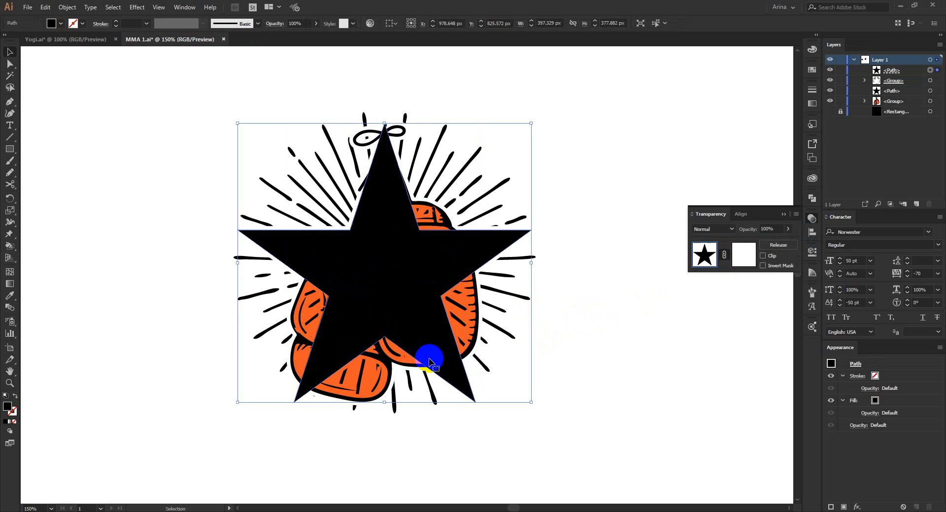
key(ctrl+x)
key(ctrl+b)
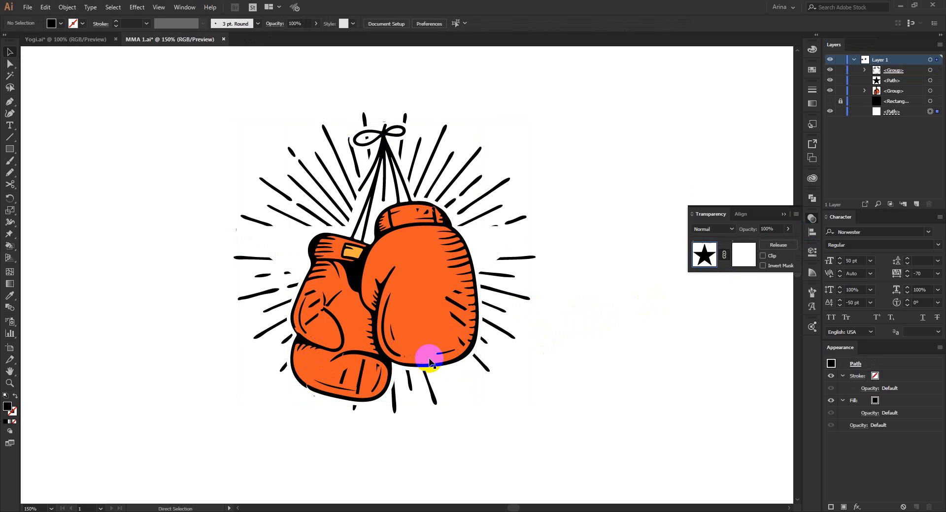
click(587, 360)
- Create a 5 px offset path with miter joins around the boxing gloves group
click(422, 285)
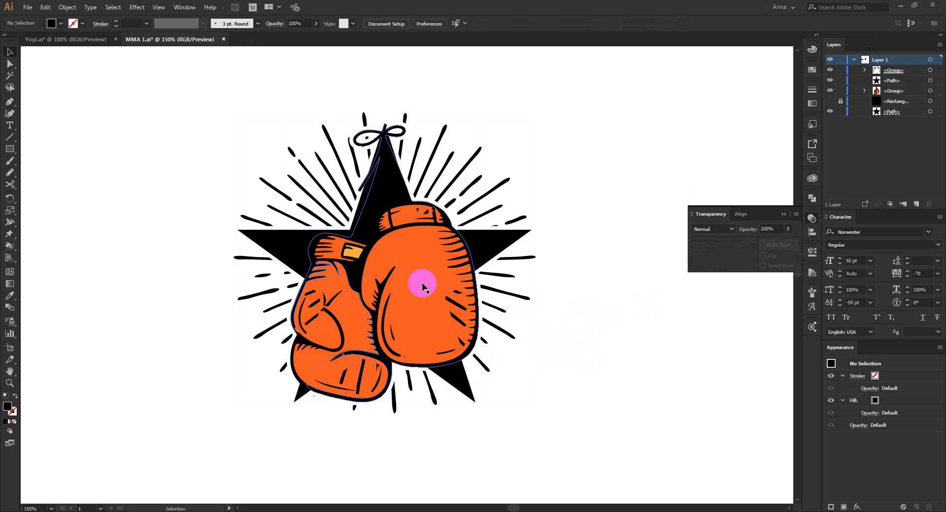
click(67, 7)
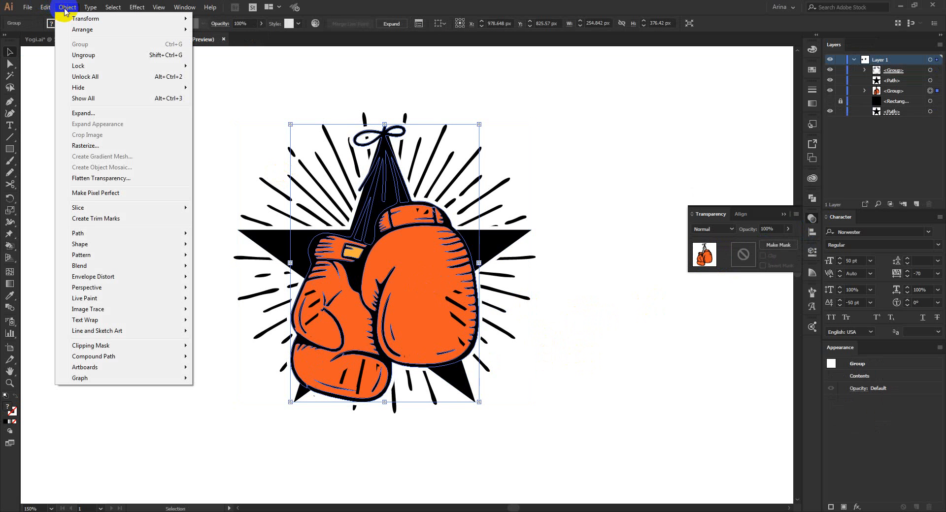
mouse_move(91, 234)
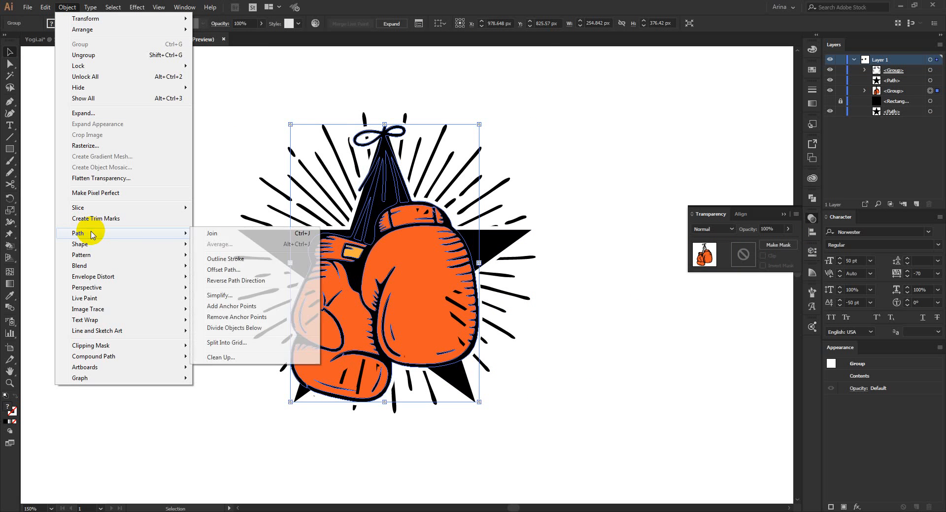
click(219, 270)
click(131, 158)
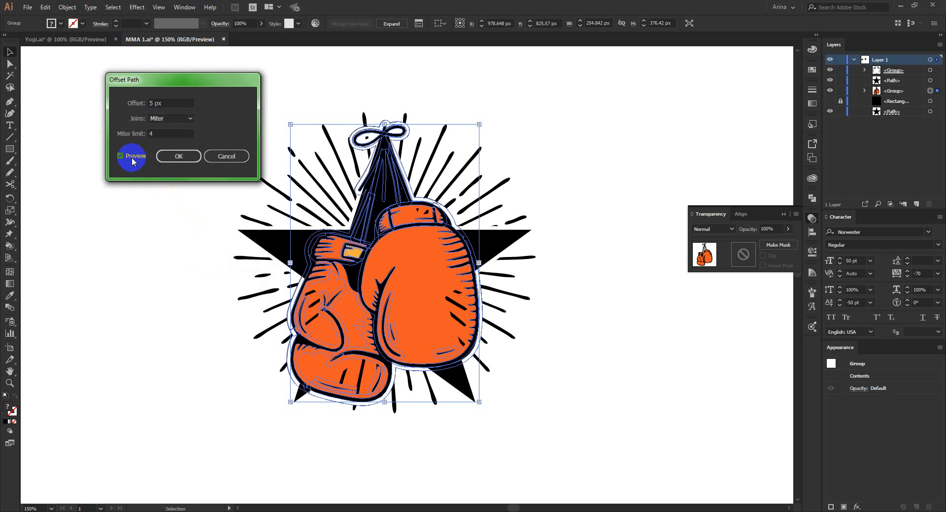
click(171, 155)
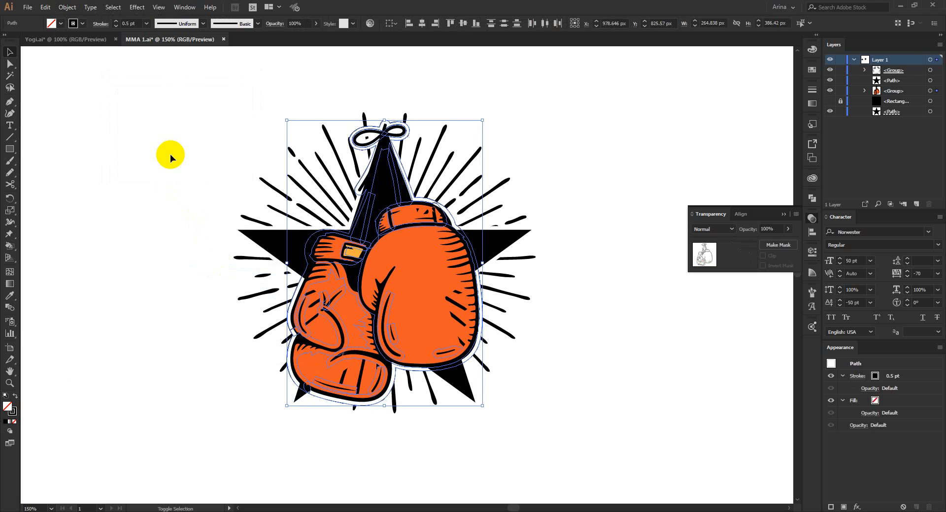
- Swap the offset outlines to a black fill without stroke and unite them into one gloves silhouette
key(shift+x)
click(812, 197)
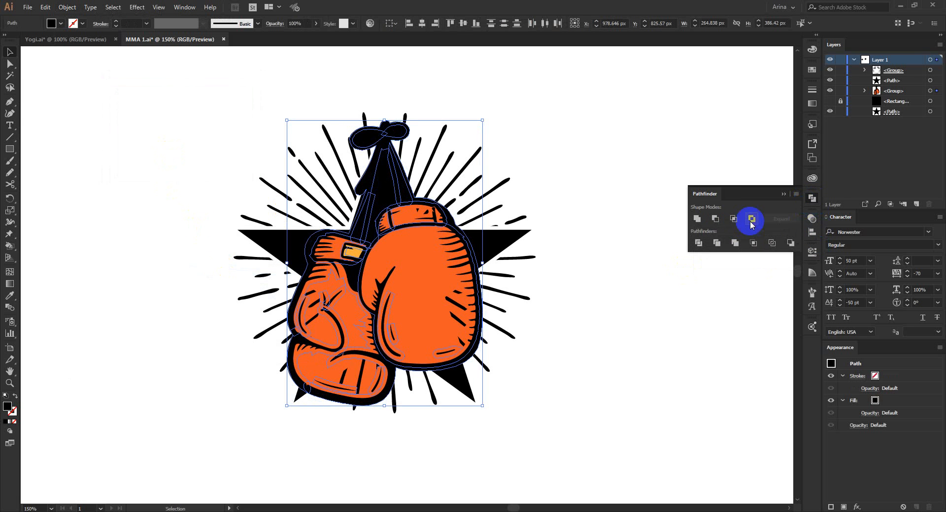
click(697, 218)
click(626, 293)
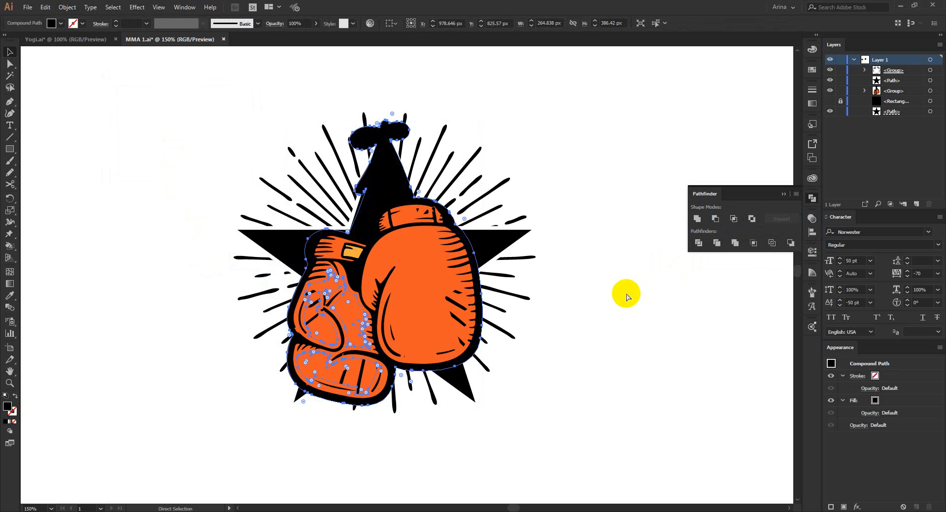
- Cut the gloves silhouette, paste it in front inside the star's opacity mask, and return to editing the artwork
click(502, 242)
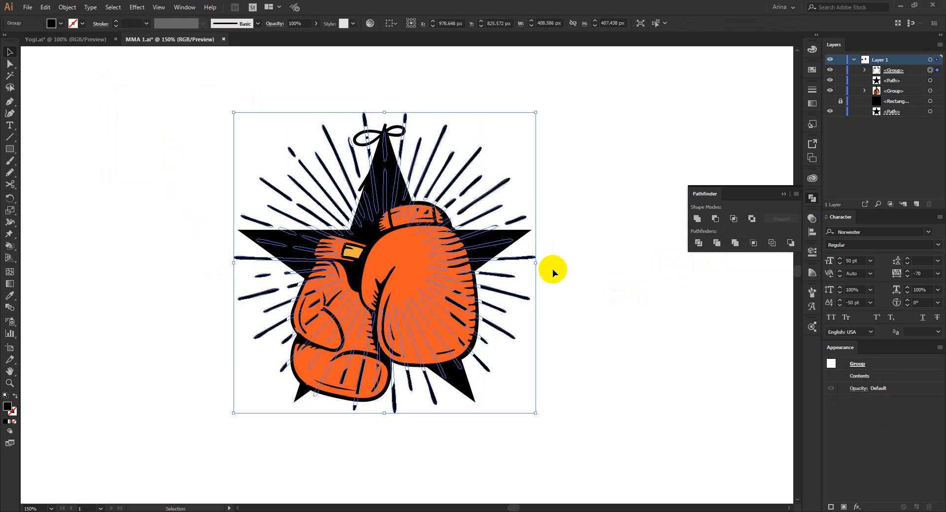
click(467, 396)
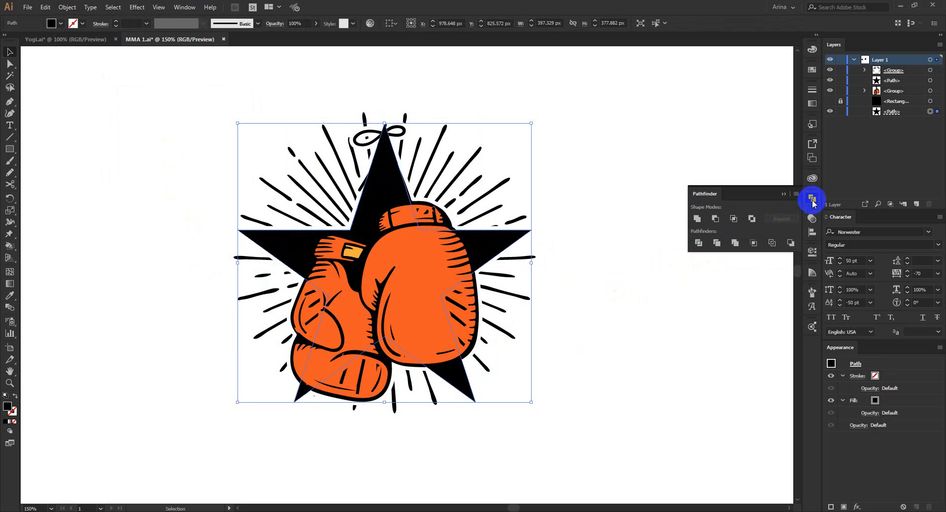
click(812, 218)
click(746, 255)
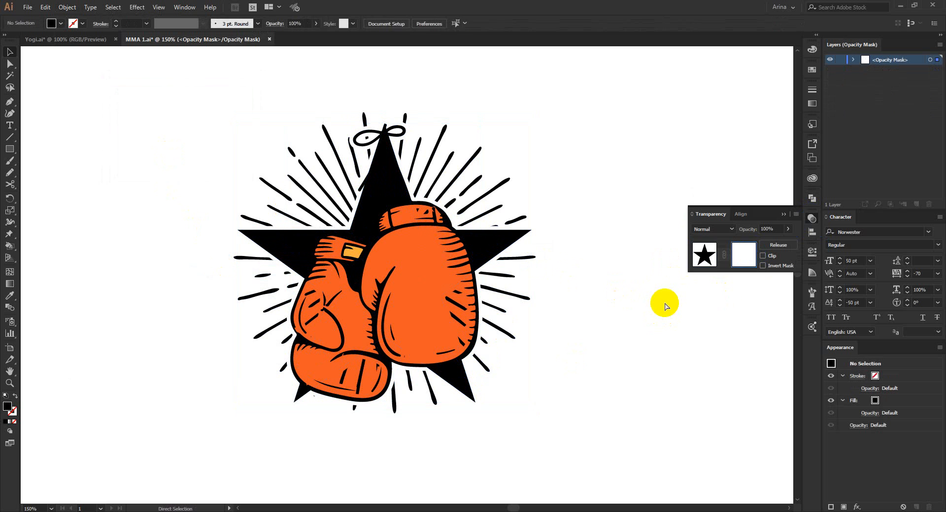
key(ctrl+f)
click(704, 255)
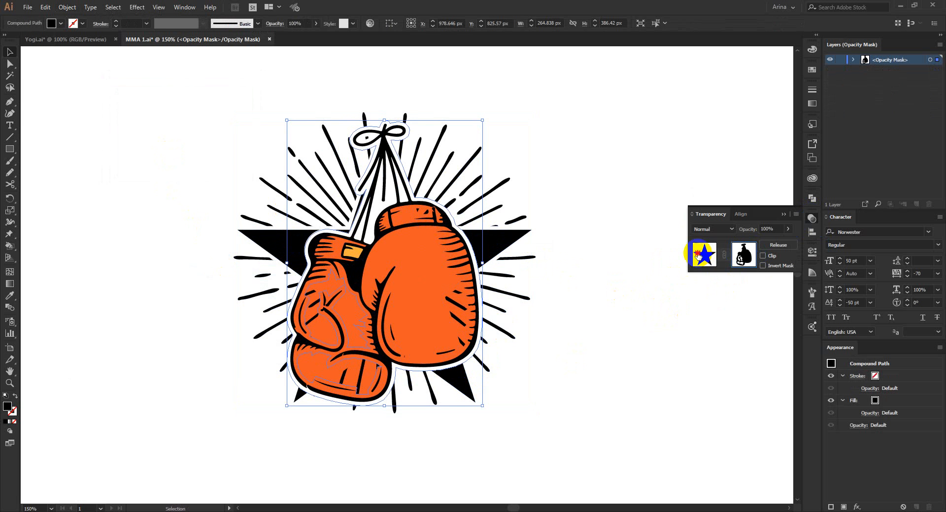
click(597, 321)
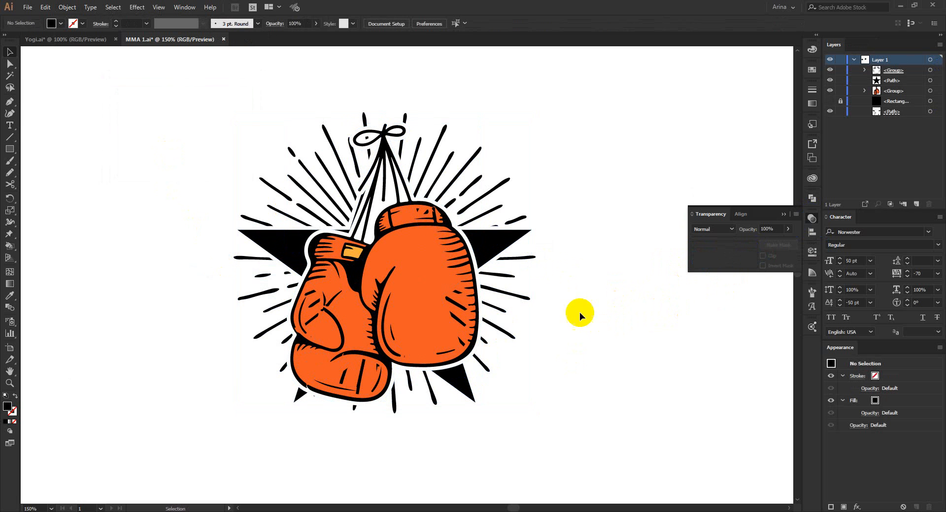
- Recolor the star with the yellow-orange sampled from the rear glove's cuff patch
click(499, 242)
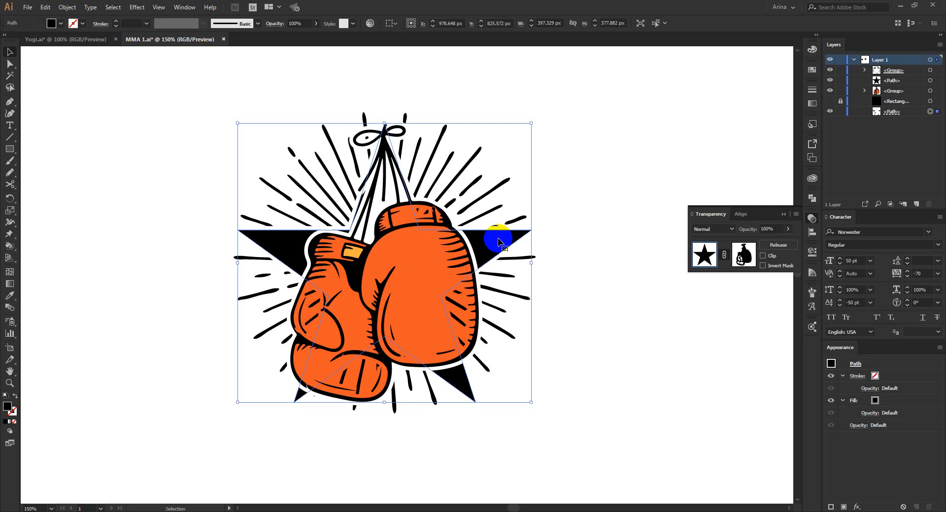
key(i)
click(362, 245)
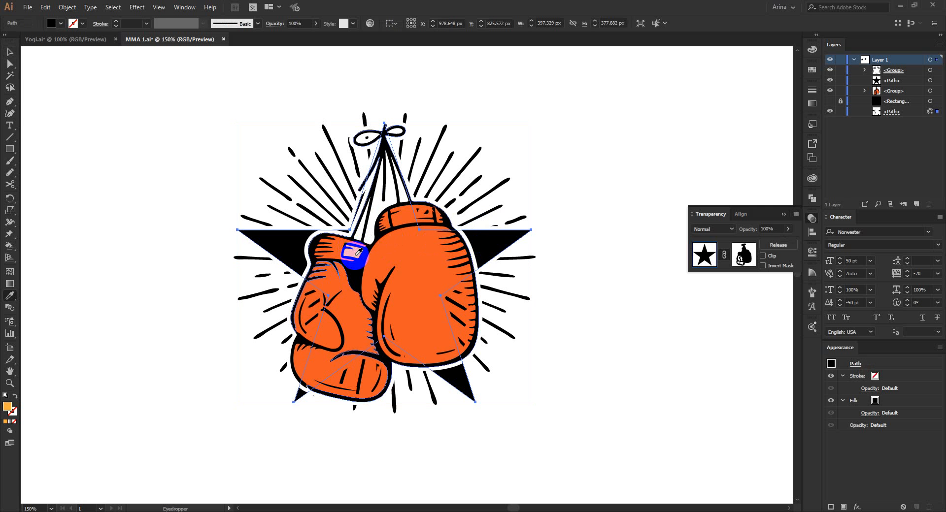
key(v)
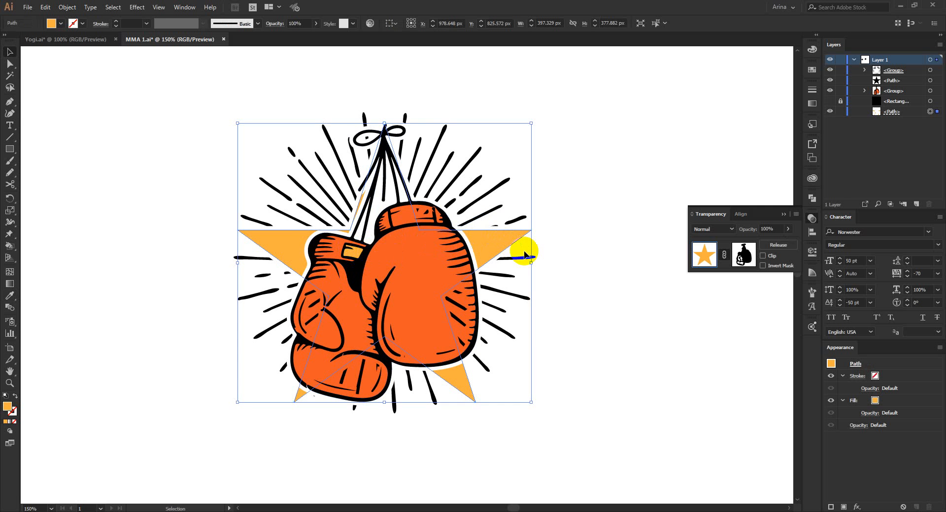
- Recolor the sunburst rays with the orange sampled from the front glove
click(525, 257)
key(i)
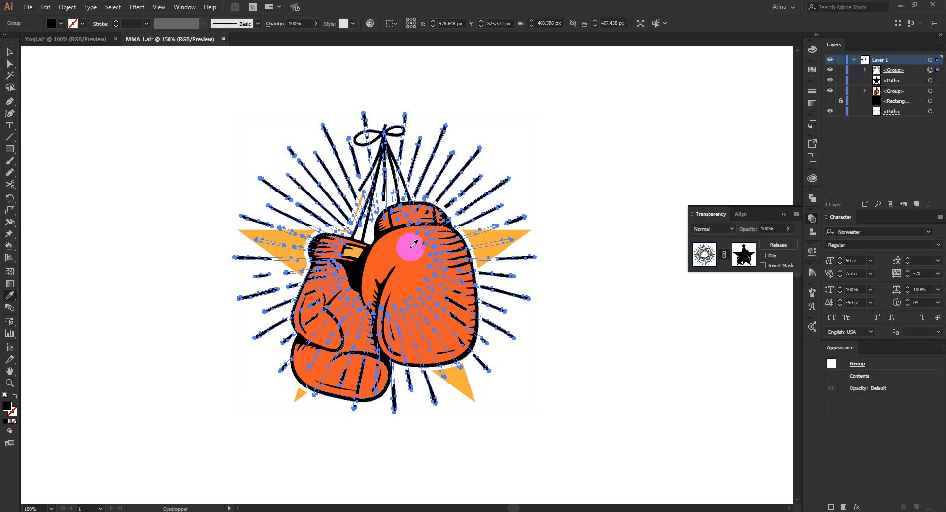
click(392, 241)
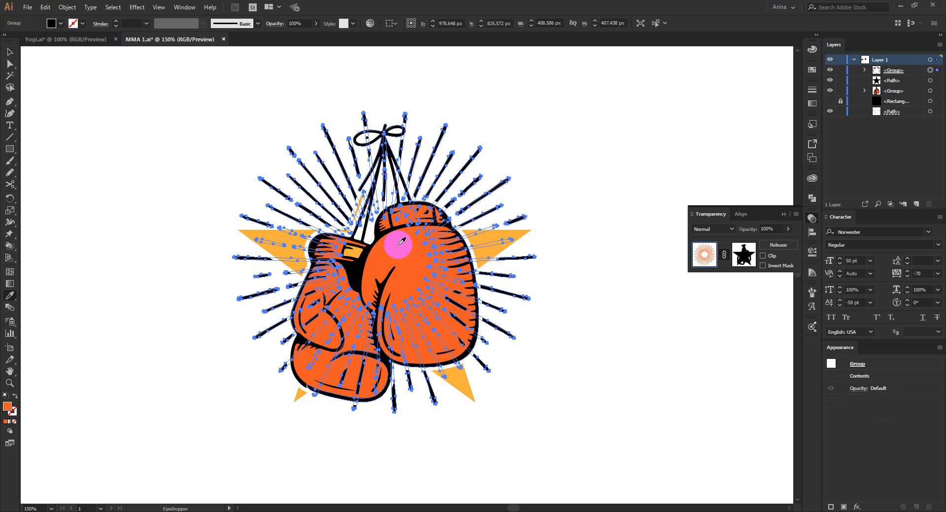
key(v)
click(586, 300)
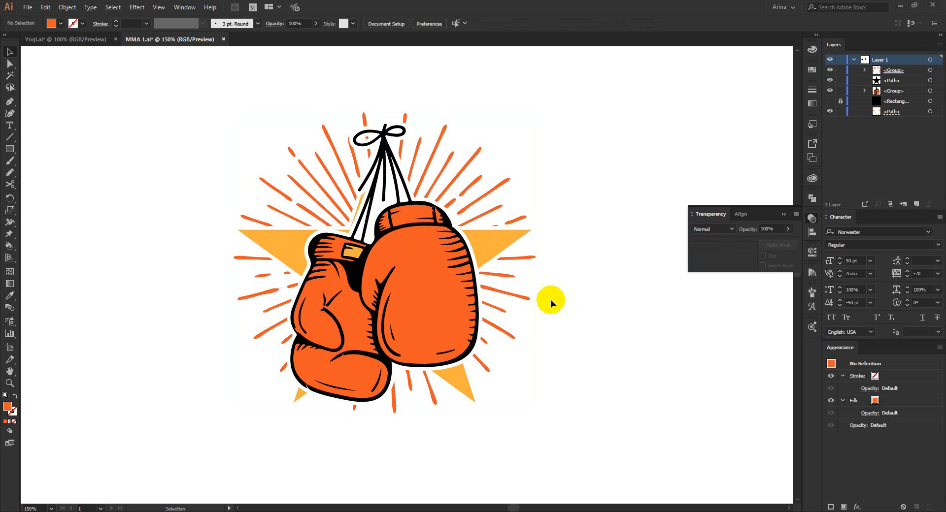
- Place the reference image Screenshot_45 from the Lightshot folder on the empty canvas beside the badge
key(ctrl+minus)
drag(247, 156, 567, 364)
click(567, 355)
key(a)
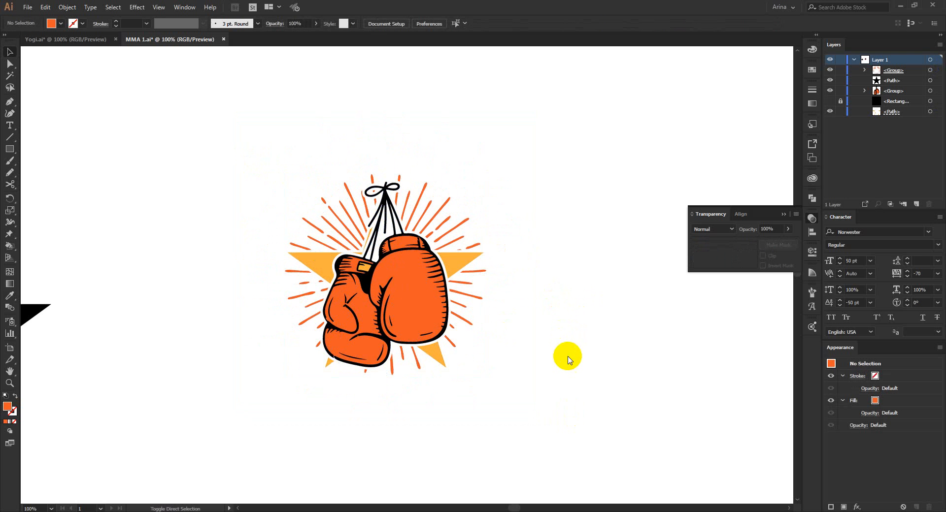
key(ctrl+shift+p)
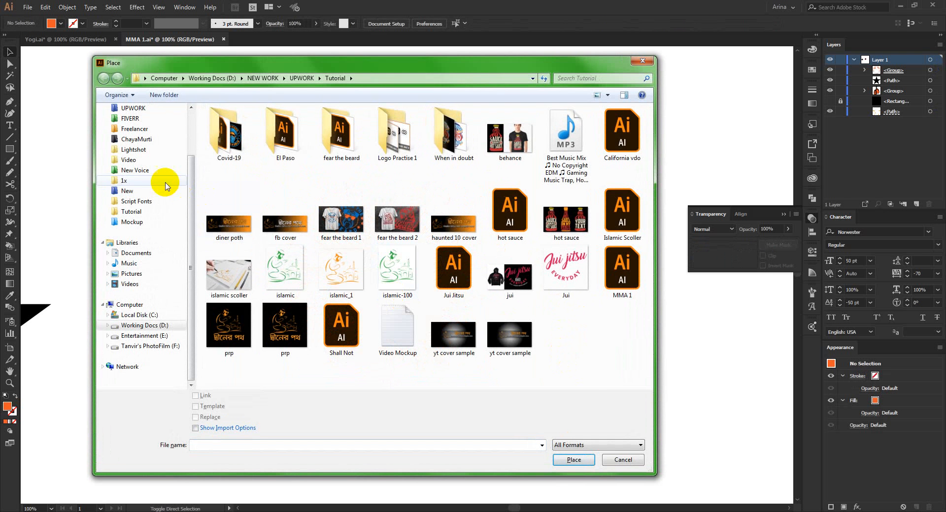
click(167, 150)
scroll(483, 381, down, 2)
scroll(484, 384, down, 15)
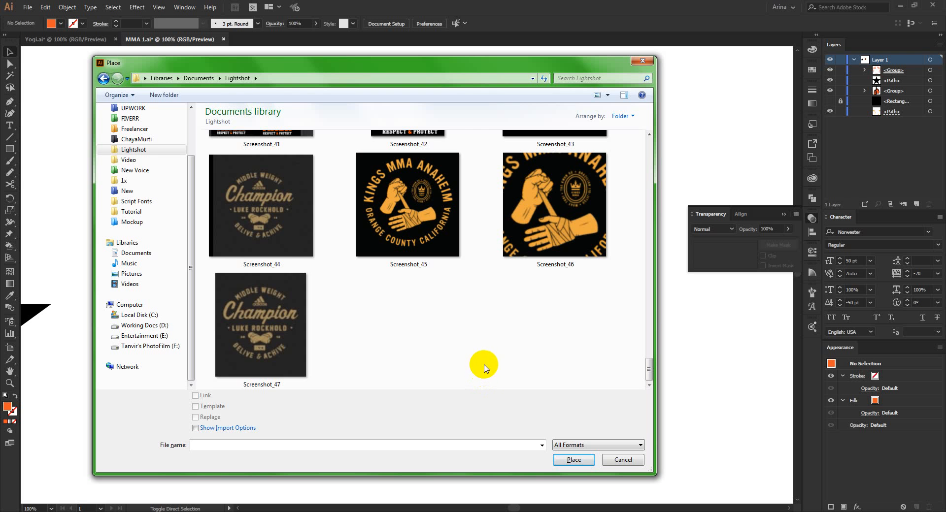
double_click(455, 236)
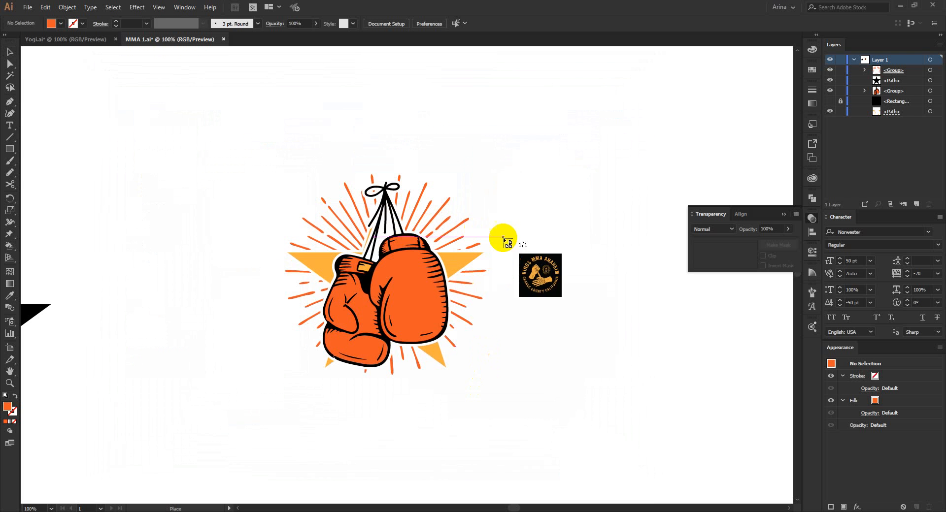
click(503, 238)
drag(591, 348, 652, 312)
- Expand the Live Paint group of the boxing gloves
scroll(350, 229, up, 1)
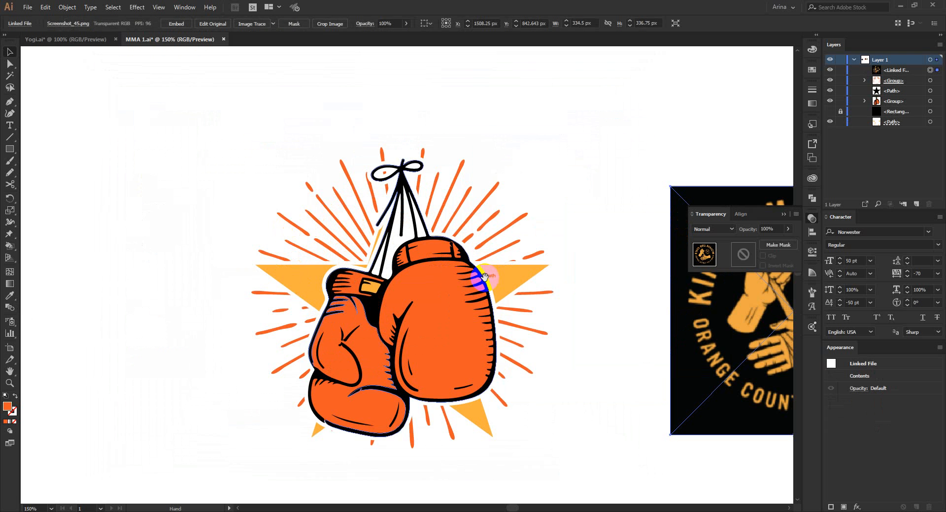
drag(485, 264, 400, 266)
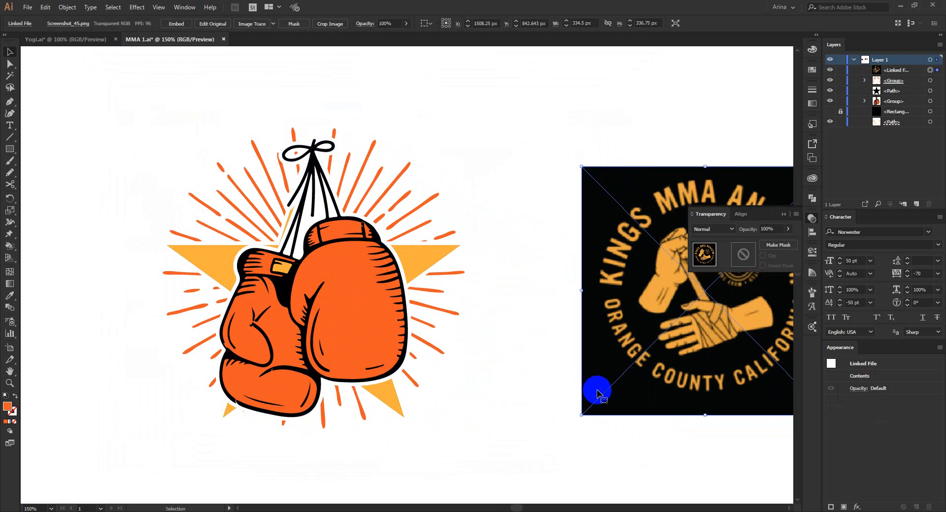
click(341, 302)
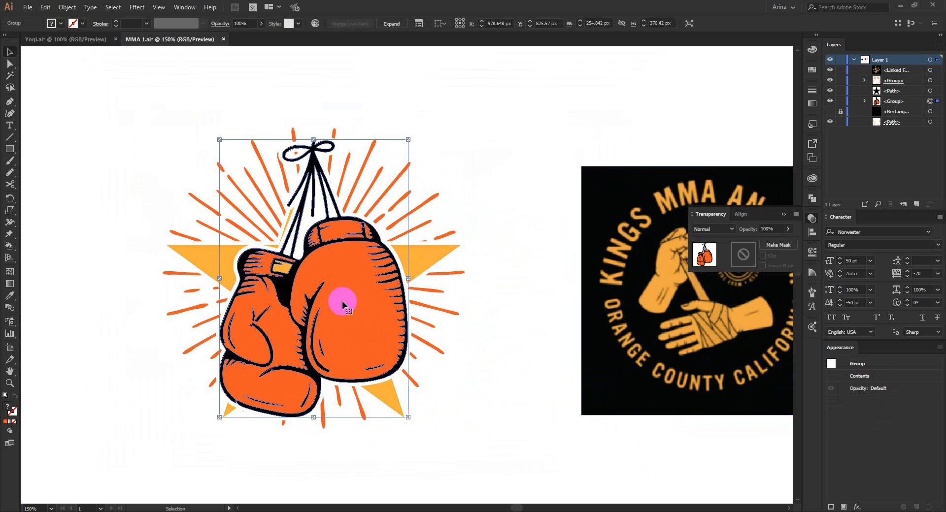
click(392, 24)
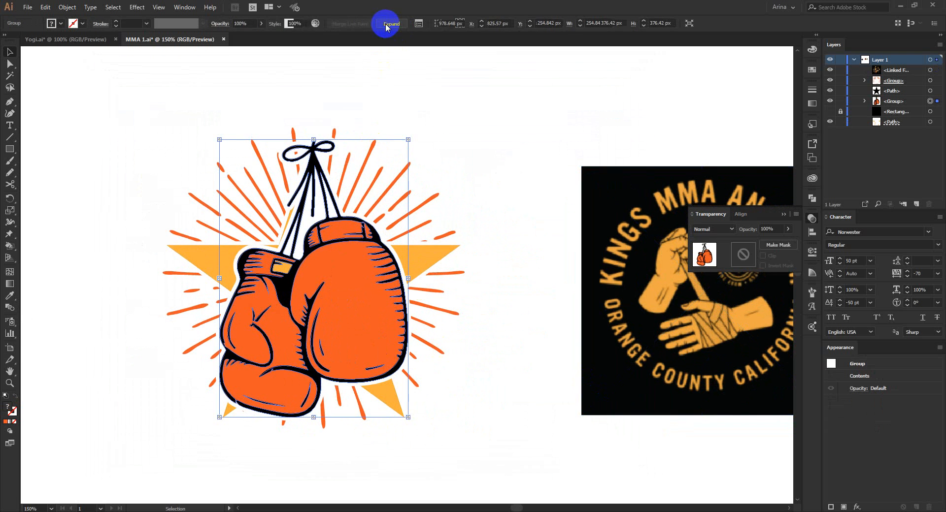
- Isolate the gloves group, select all black linework with the Magic Wand, fill it with medium blue, and exit isolation
double_click(356, 305)
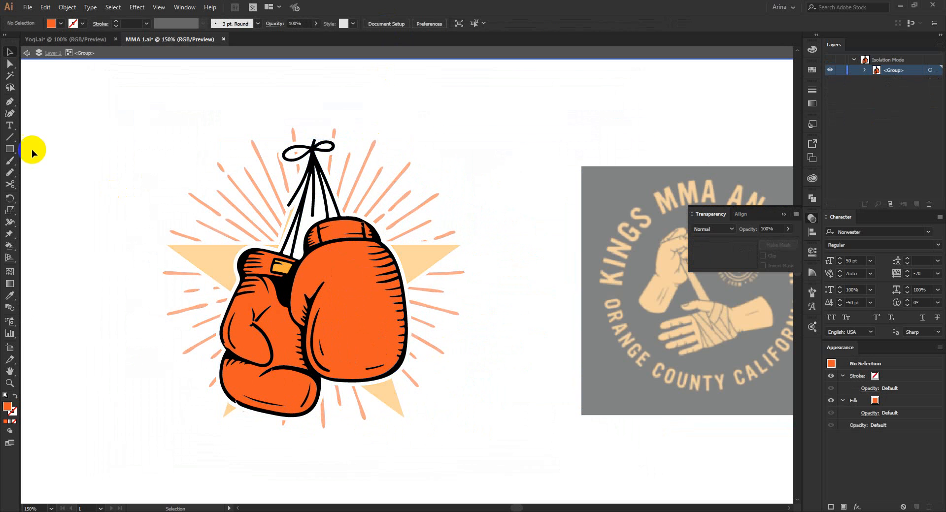
click(10, 75)
click(311, 160)
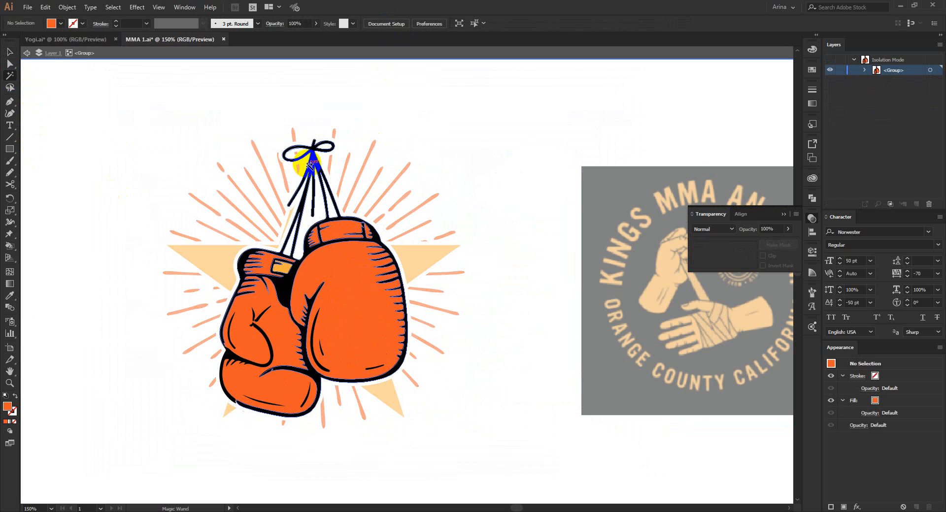
click(59, 23)
click(81, 48)
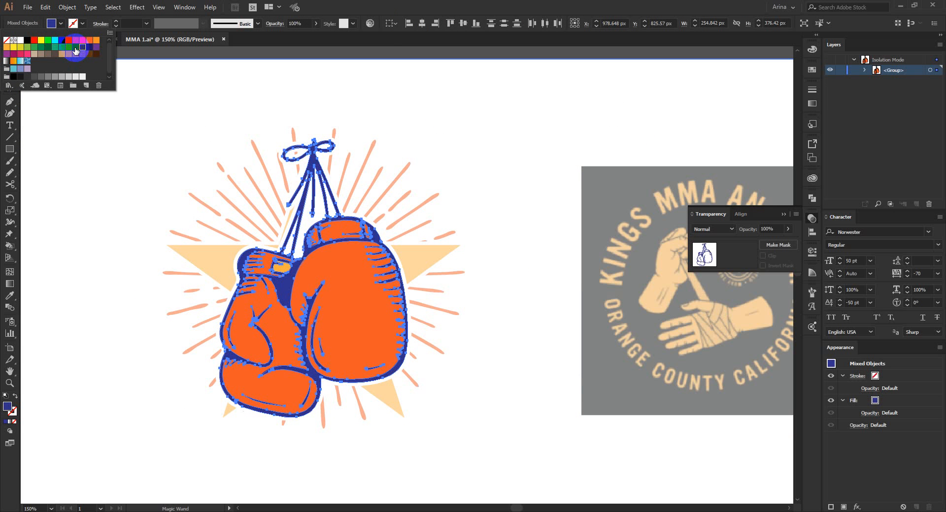
click(75, 49)
key(Escape)
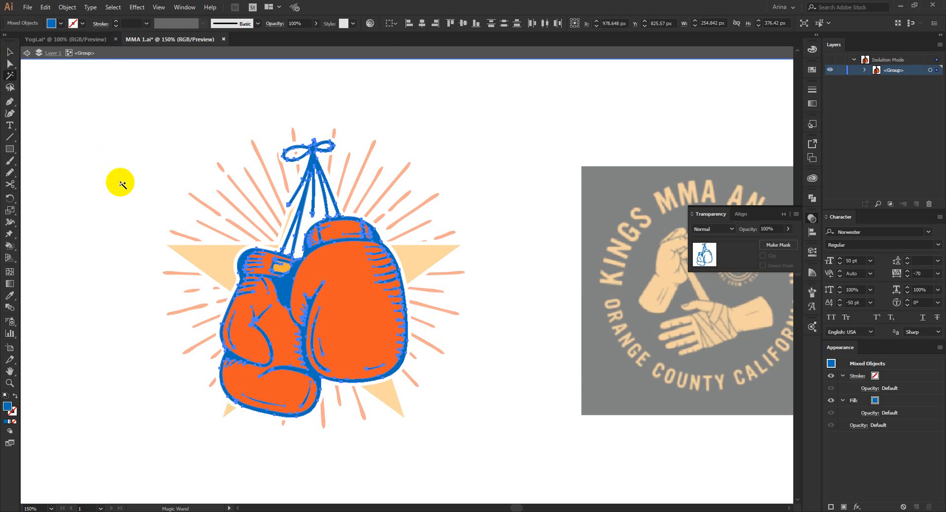
click(11, 53)
click(130, 149)
double_click(130, 149)
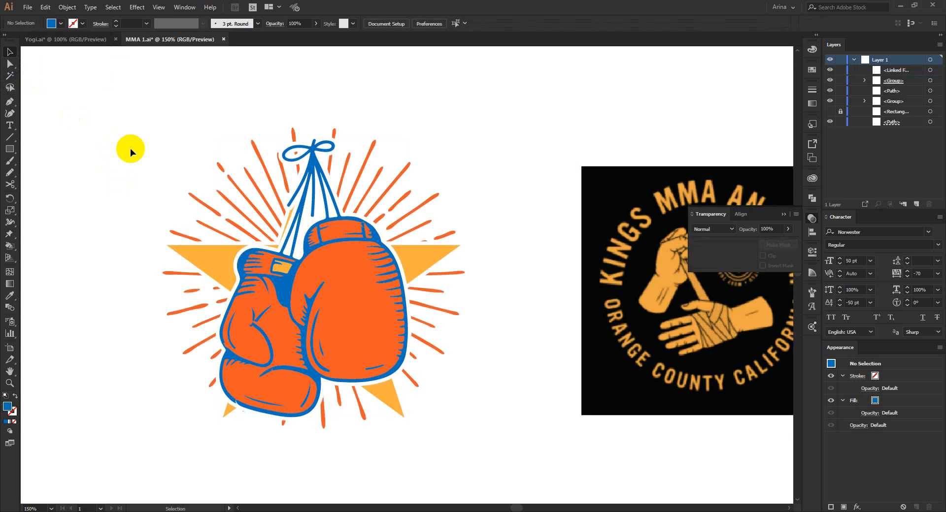
- Draw a rectangle about 598 by 561 px over the whole badge and fill it with black
scroll(209, 314, up, 1)
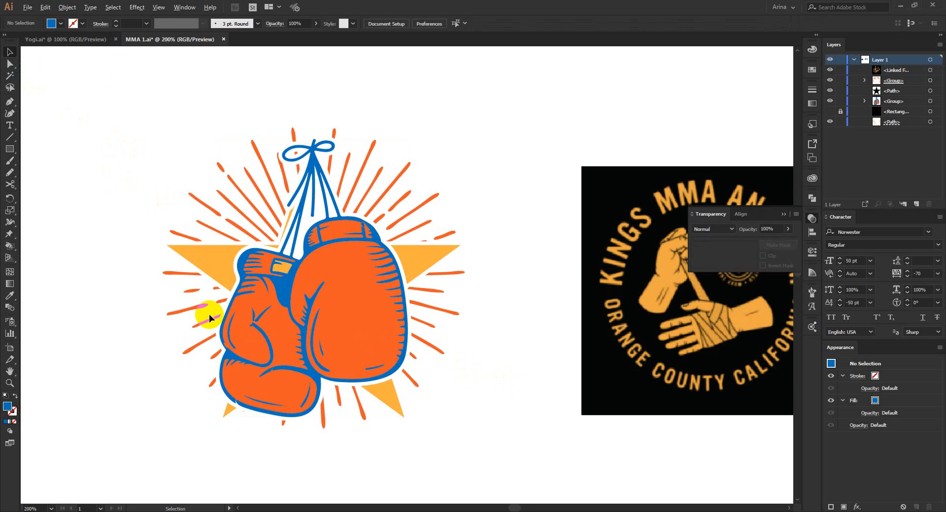
scroll(348, 270, down, 1)
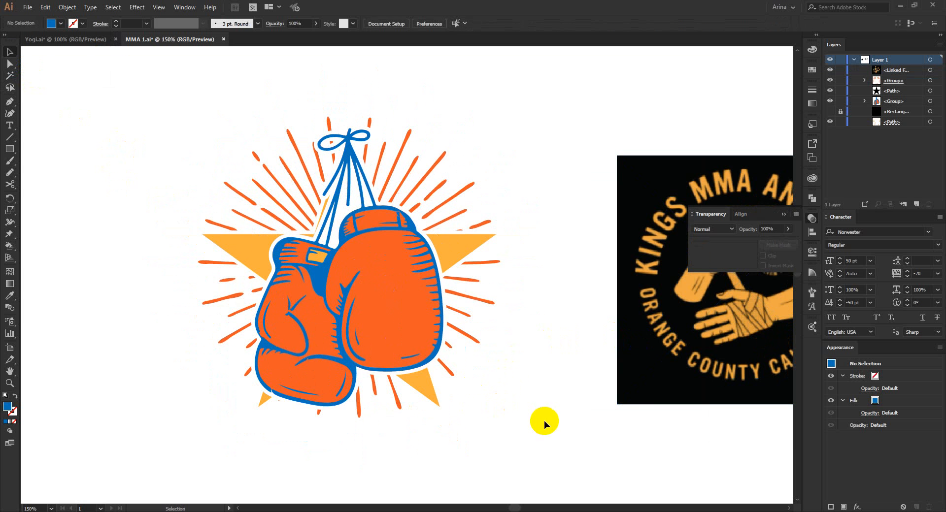
click(9, 149)
mouse_move(117, 74)
mouse_down()
mouse_move(538, 481)
mouse_move(558, 489)
mouse_up()
click(52, 24)
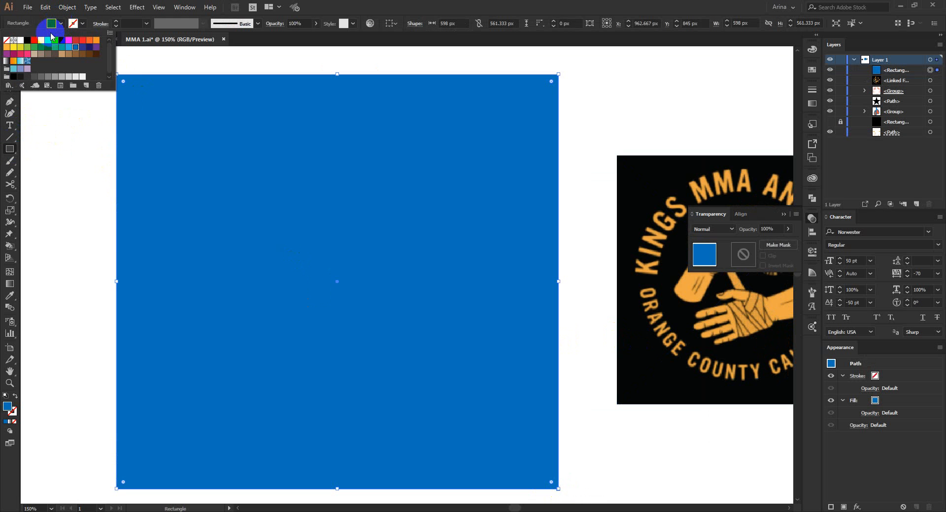
click(27, 40)
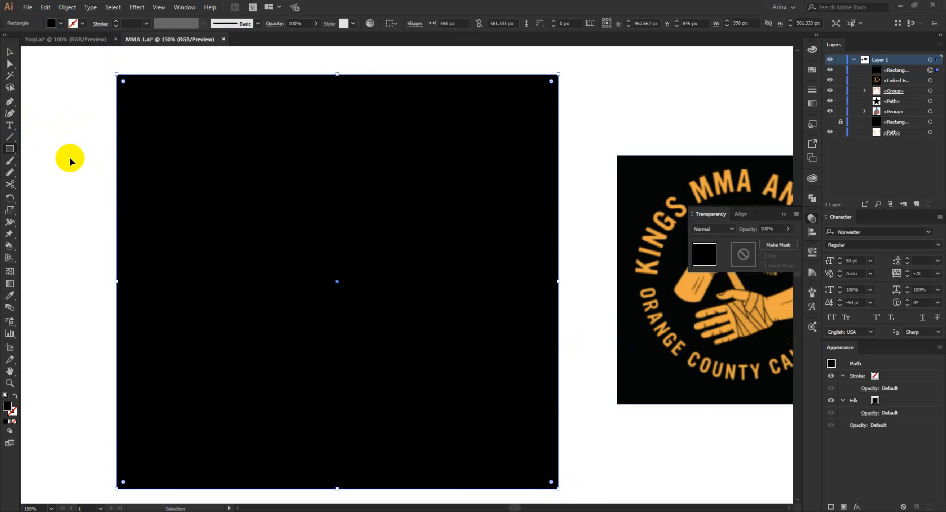
- Send the black rectangle behind all the badge artwork and deselect it
key(ctrl+shift+bracketleft)
key(v)
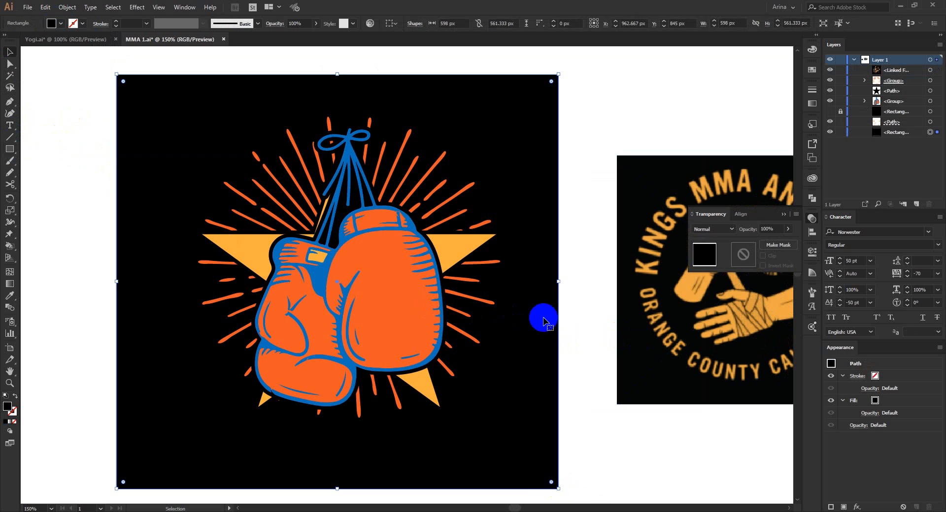
click(582, 327)
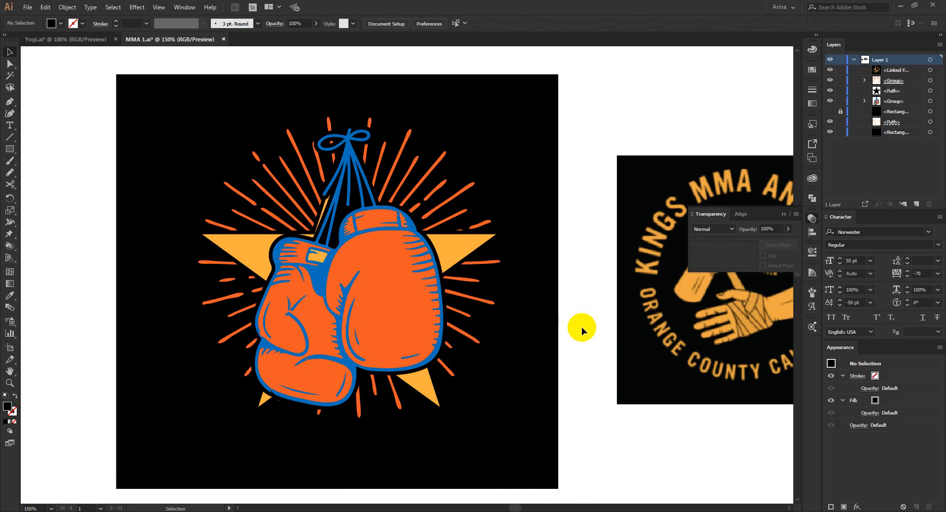
- Isolate the gloves group, recolour all its medium blue linework to dark navy blue, and exit isolation
double_click(345, 243)
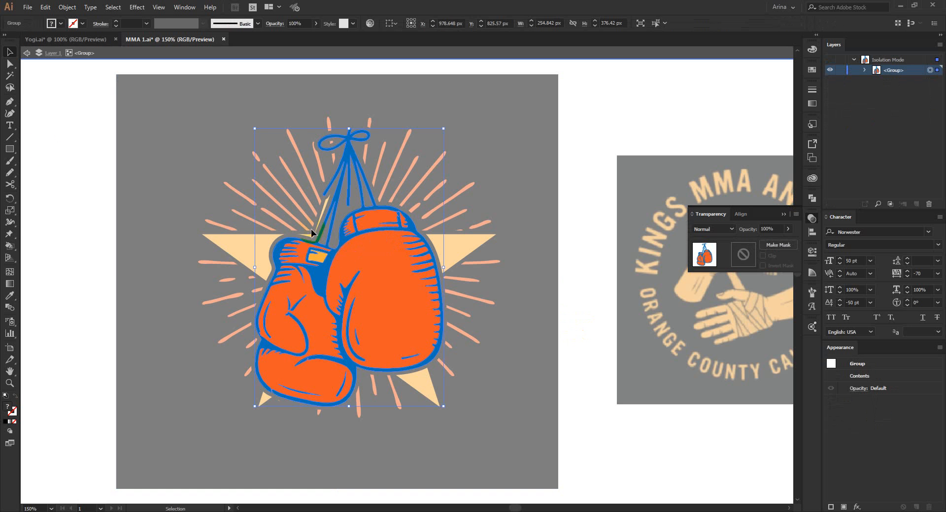
click(10, 76)
click(322, 277)
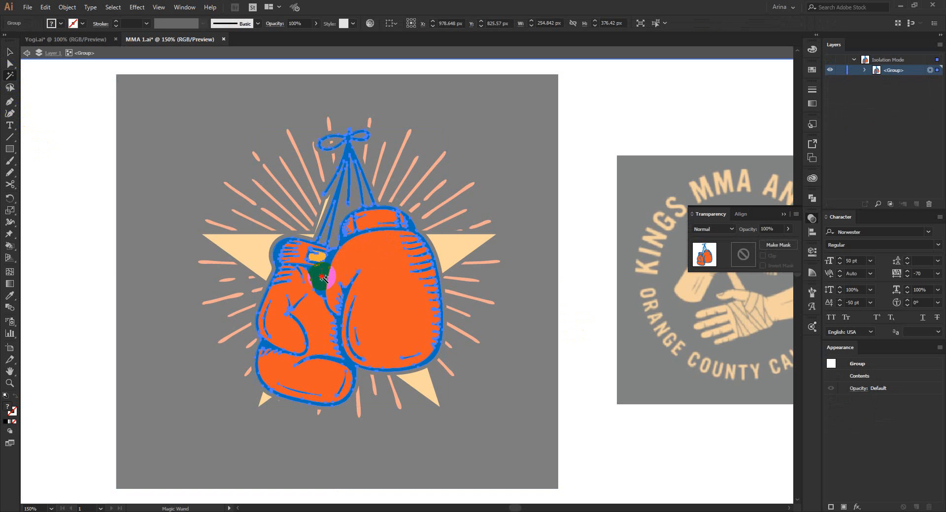
click(60, 23)
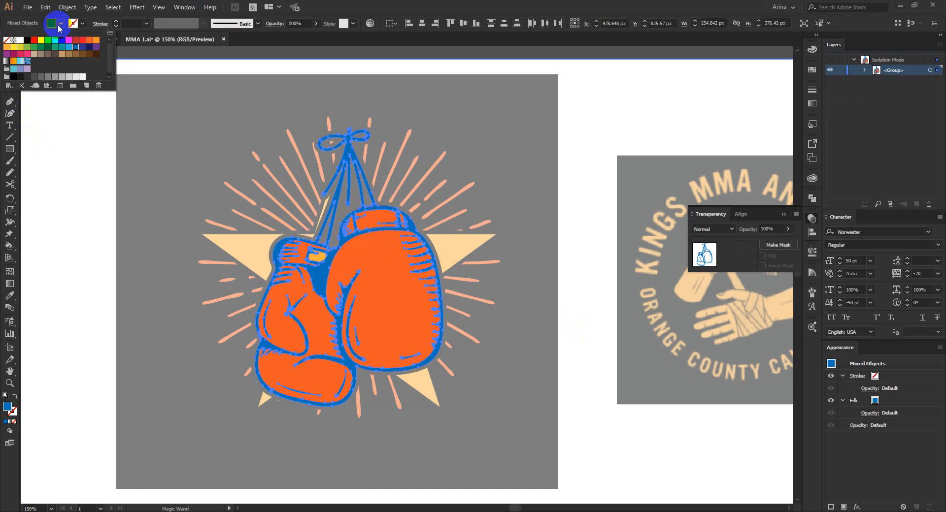
click(41, 77)
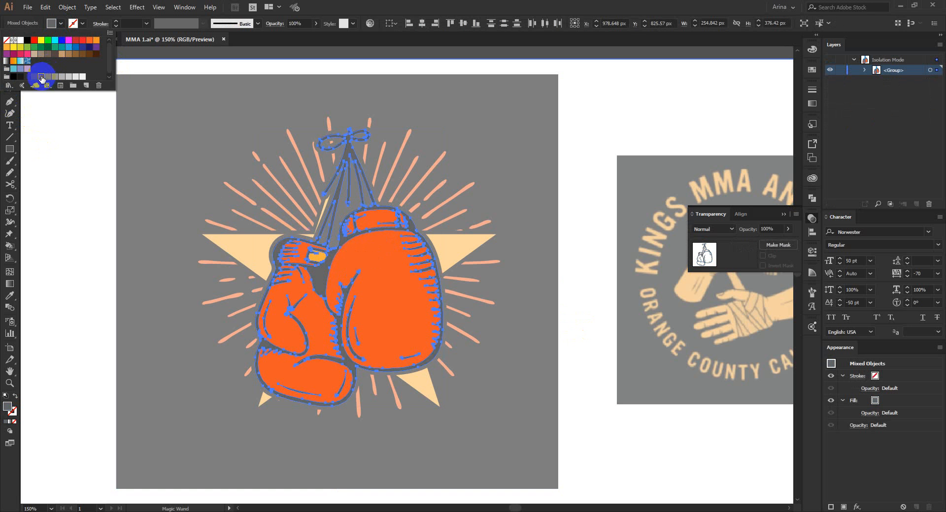
click(88, 47)
click(83, 46)
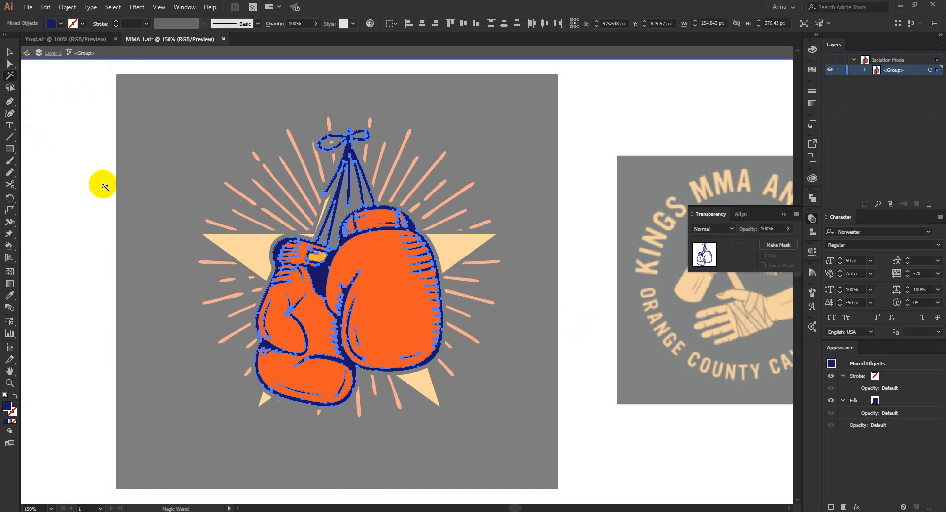
click(10, 51)
double_click(57, 139)
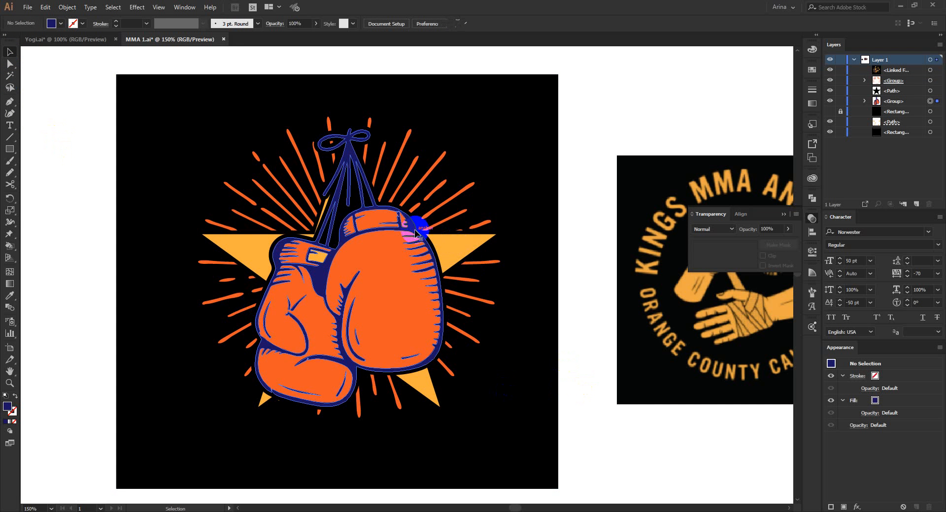
- Offset the paths of the boxing gloves group by 3 px with Miter joins and a miter limit of 4
click(373, 217)
scroll(373, 217, up, 1)
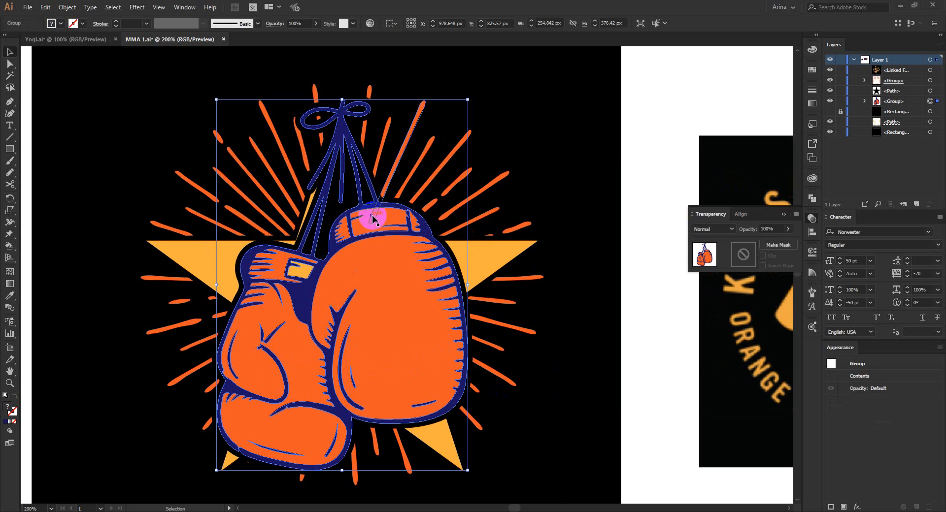
click(66, 8)
mouse_move(99, 233)
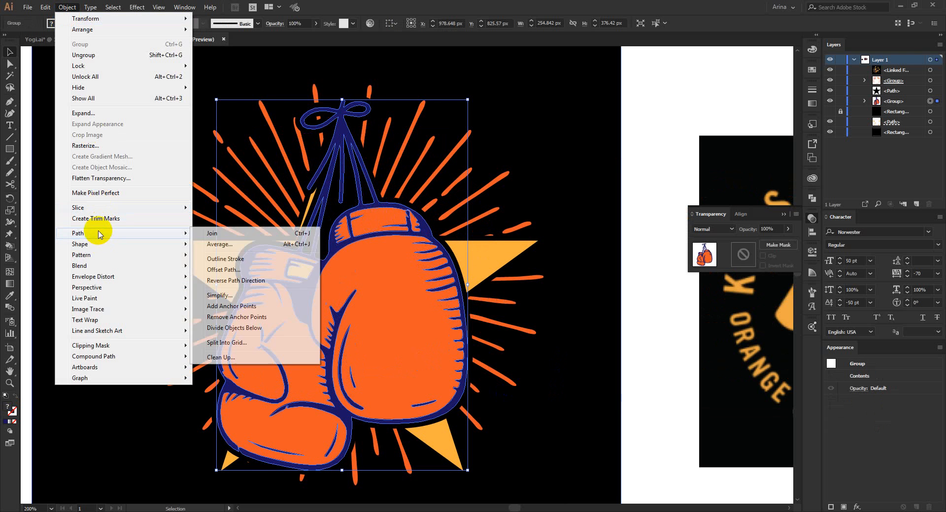
click(230, 269)
click(120, 155)
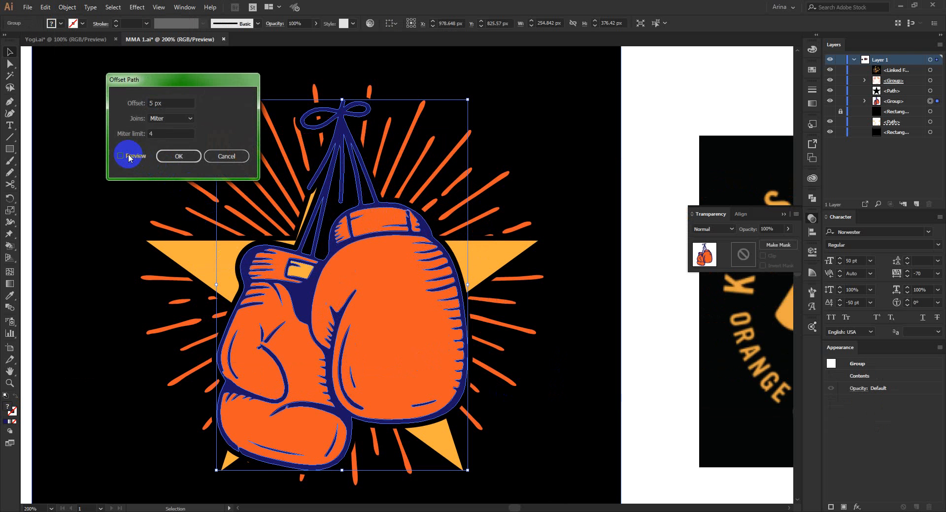
scroll(167, 101, down, 1)
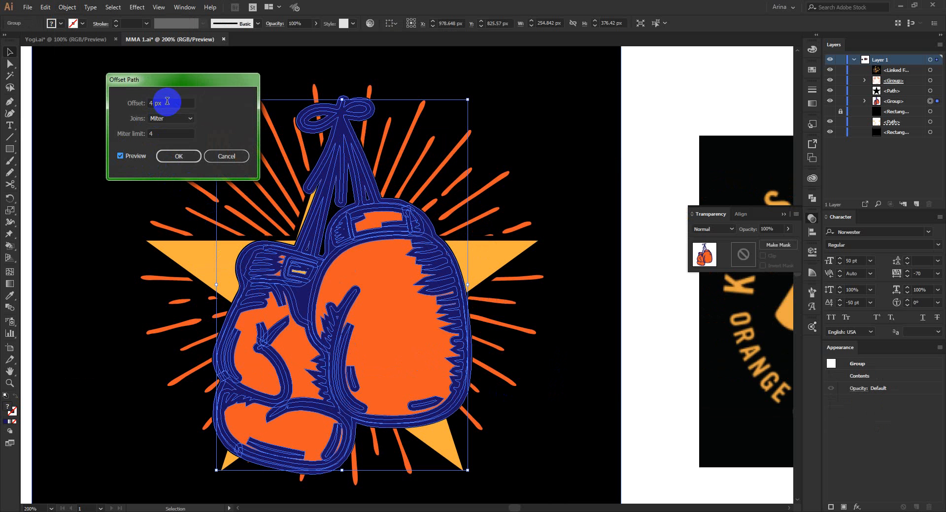
click(178, 156)
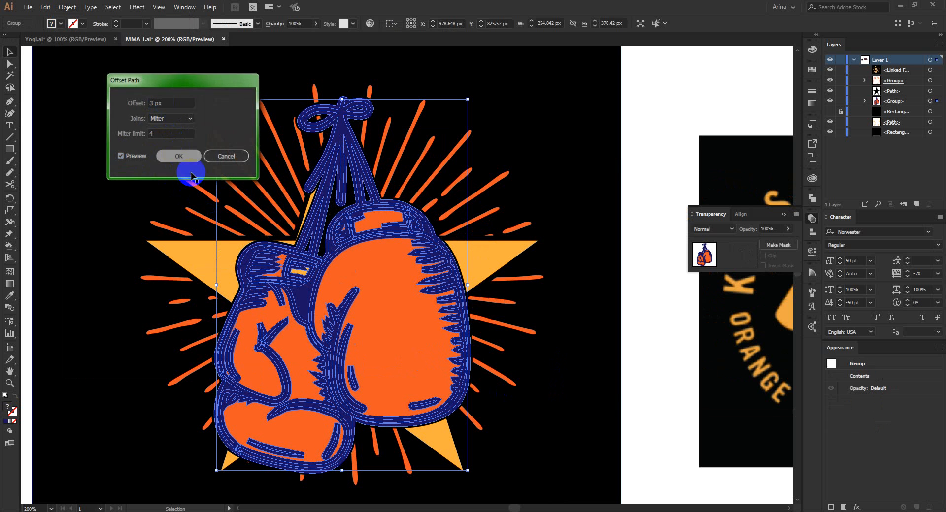
- Unite the offset glove paths into one outline with no fill and a 1 pt yellow-orange stroke
click(811, 198)
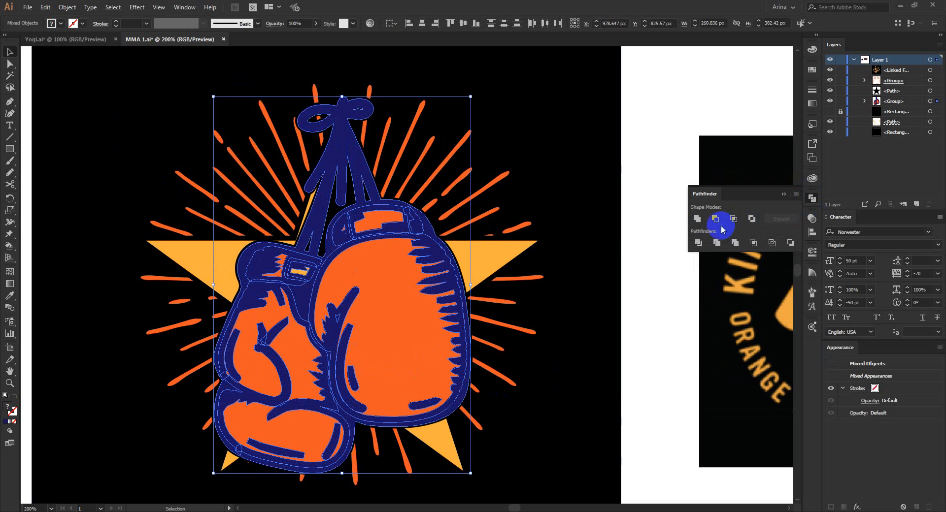
click(697, 218)
key(shift+x)
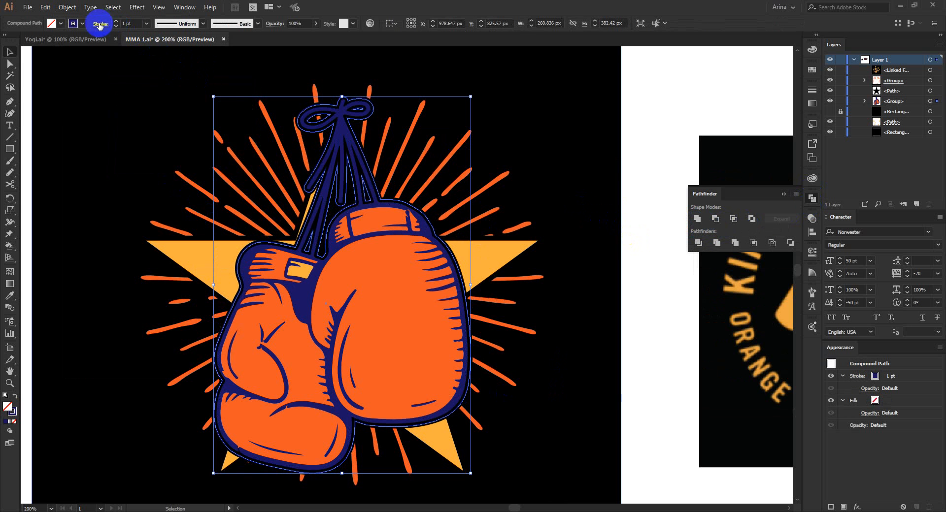
click(81, 24)
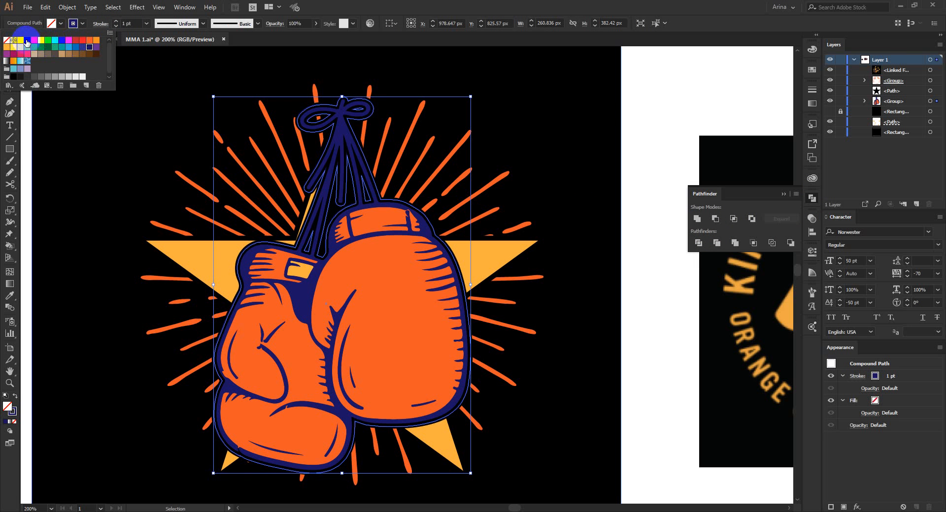
click(6, 48)
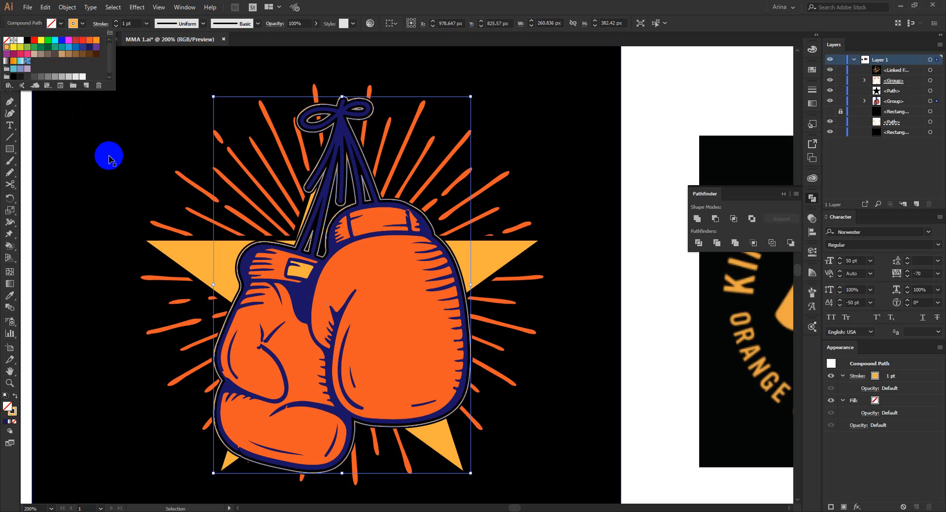
click(108, 154)
click(660, 297)
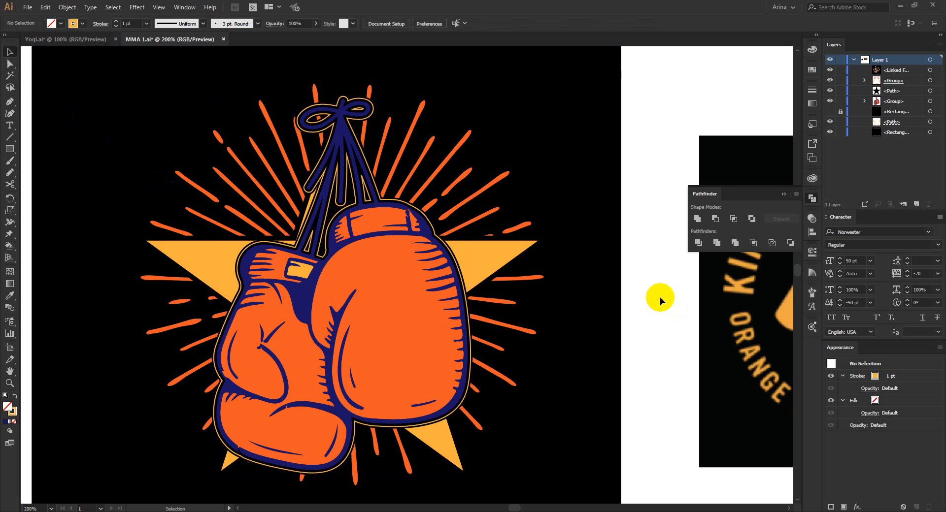
- Delete the black background rectangle behind the badge
alt+scroll(387, 242, down, 1)
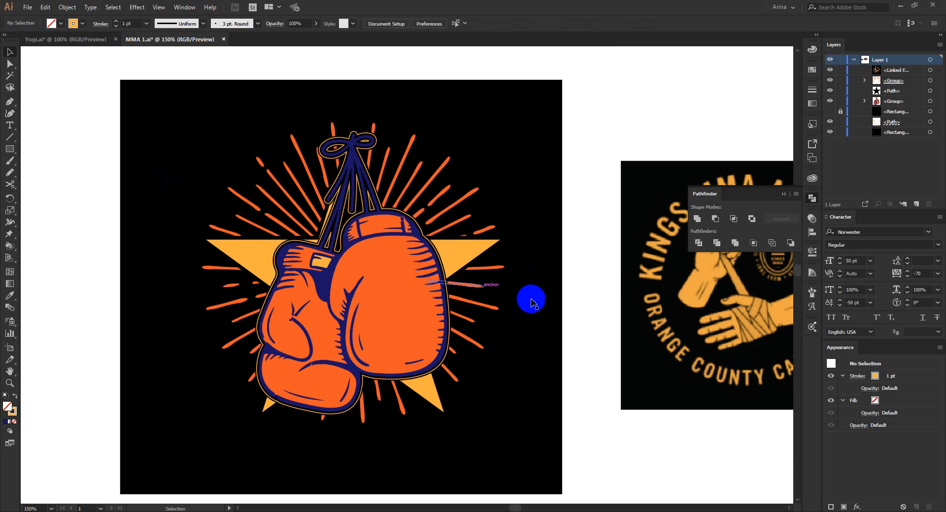
click(565, 338)
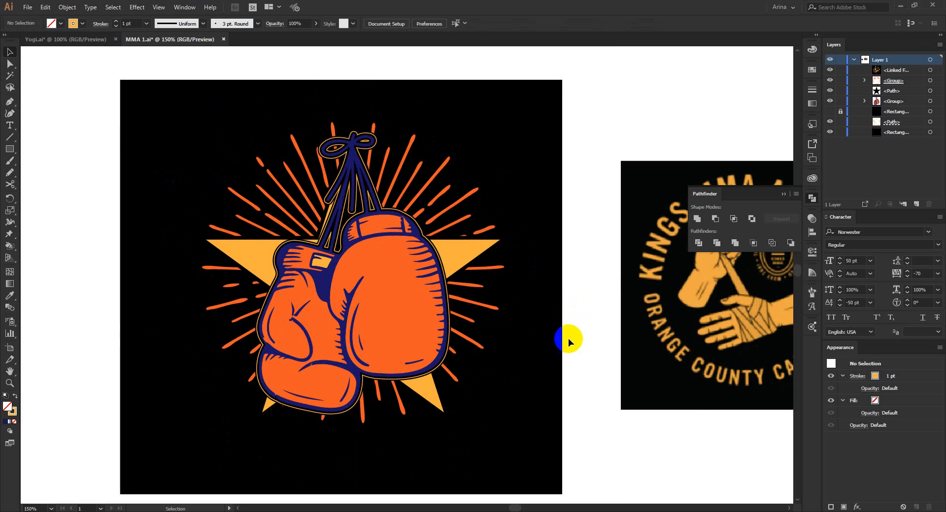
key(Delete)
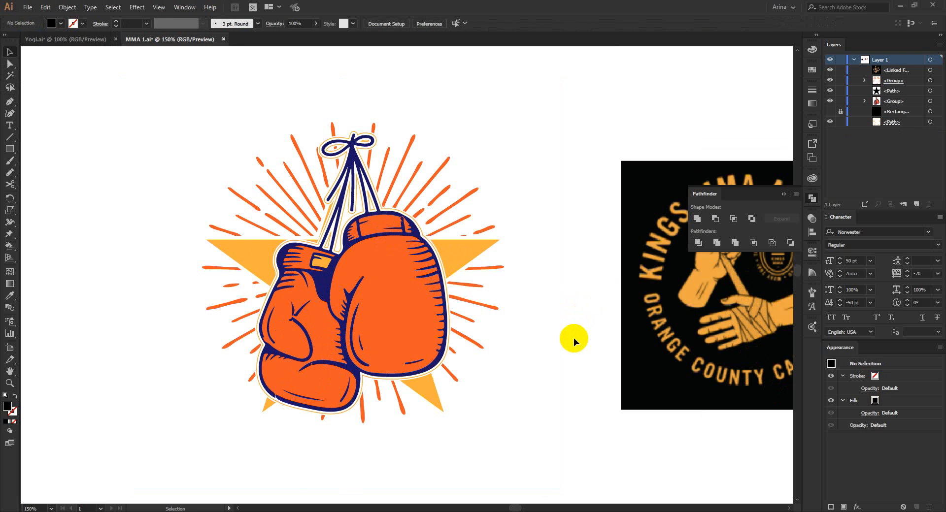
- Expand the gloves, star and sunburst artwork and combine it into a single group
drag(162, 113, 574, 498)
click(64, 7)
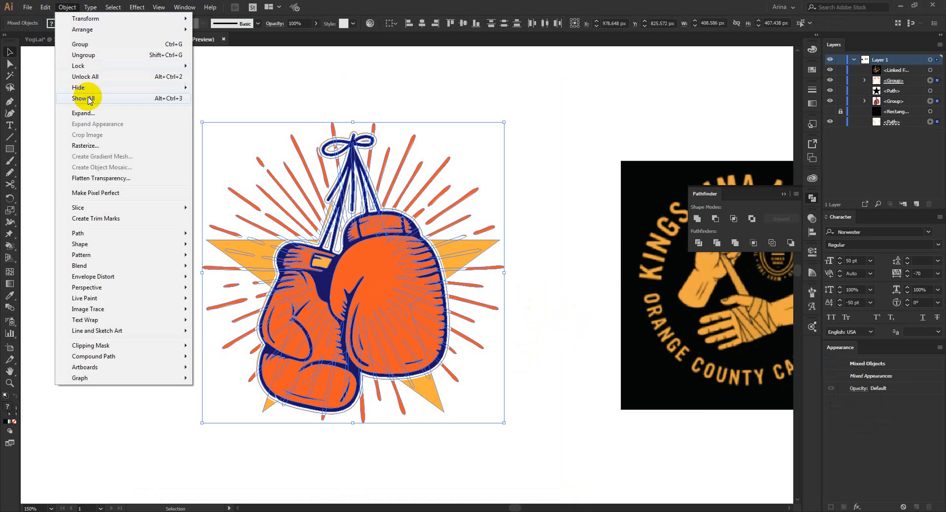
click(83, 113)
click(264, 286)
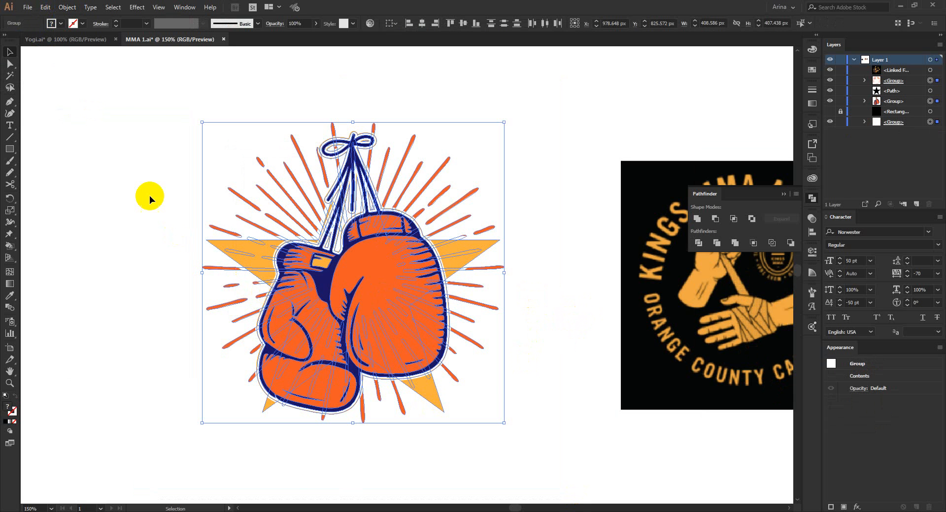
click(72, 8)
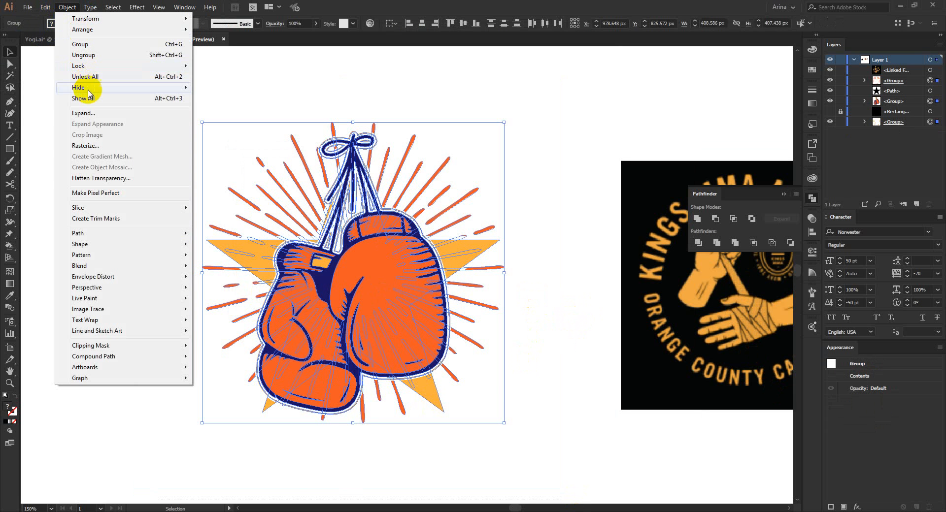
click(87, 110)
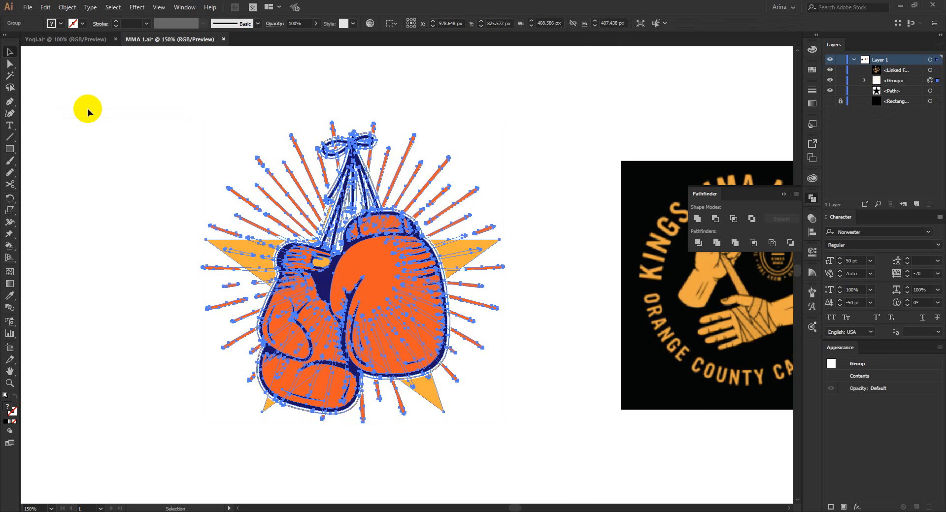
click(122, 209)
- Draw a circle about 464 px in diameter around the badge with no fill and a 1 pt black stroke
alt+scroll(315, 256, up, 1)
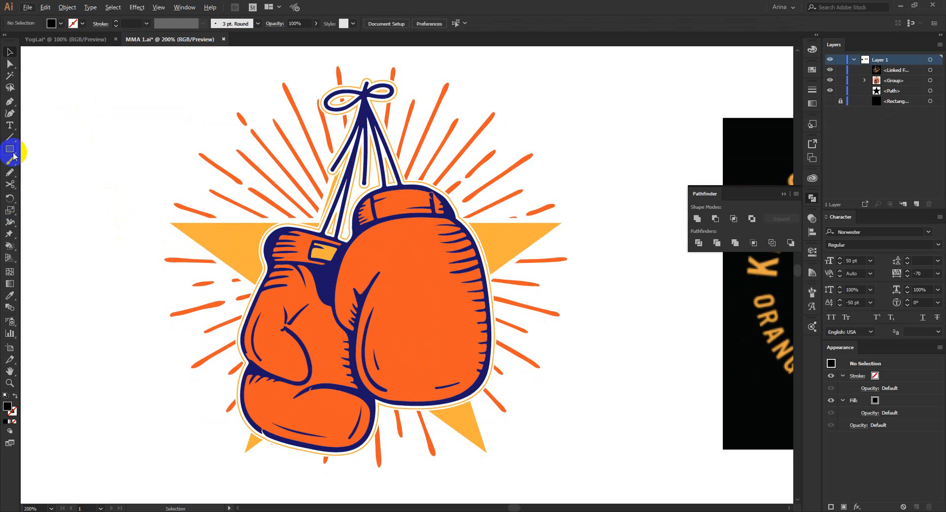
drag(10, 149, 41, 174)
alt+scroll(413, 297, down, 2)
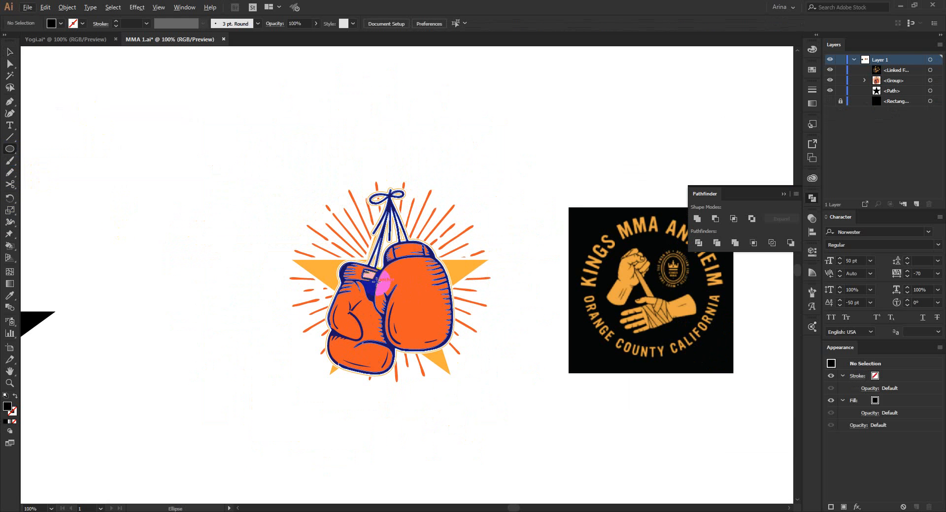
alt+shift+drag(383, 286, 496, 349)
key(shift+x)
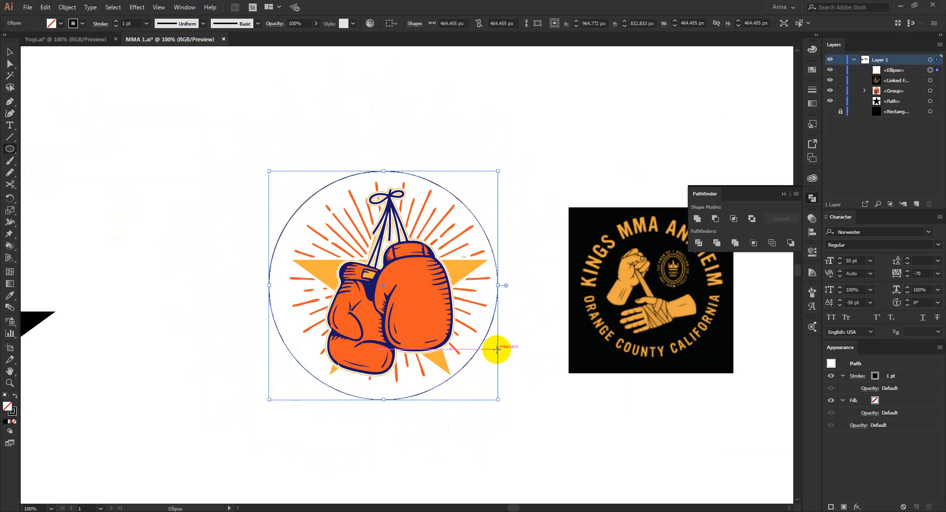
- Align the circle and the badge group to each other's horizontal and vertical centres
key(v)
drag(507, 428, 183, 170)
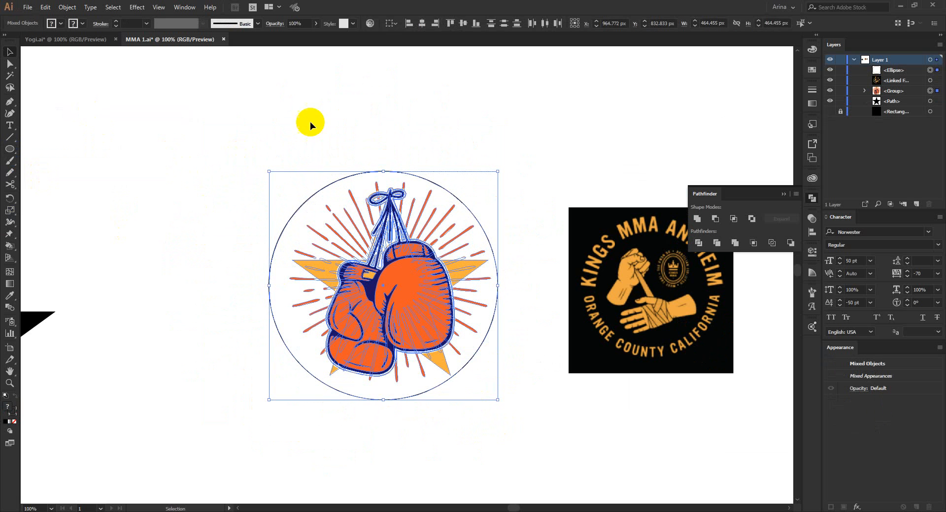
click(420, 24)
click(461, 24)
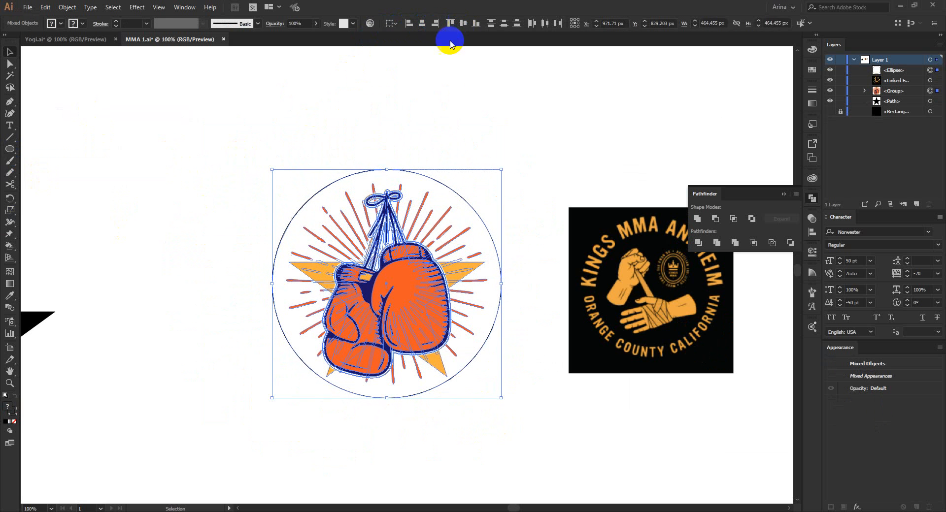
click(442, 66)
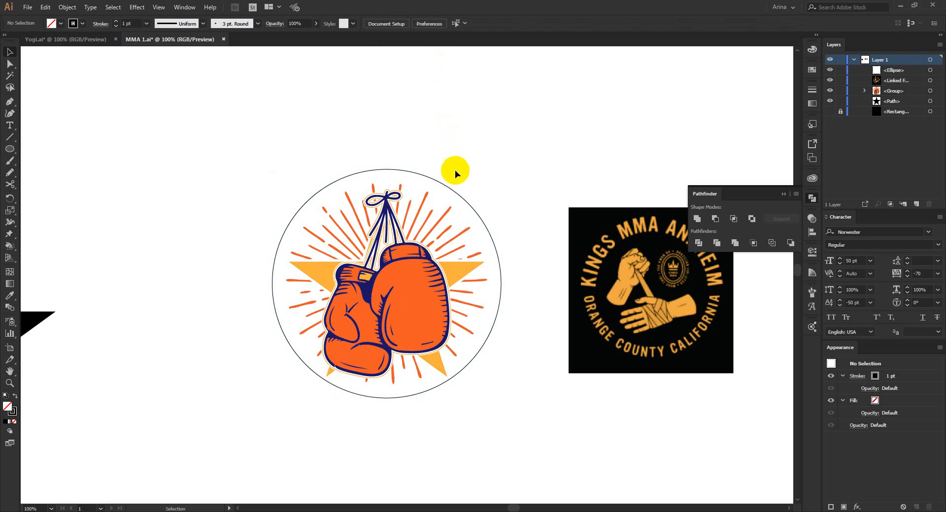
- Add the text KINGS MMA ANAHEIM along the path of the circle around the badge
click(459, 198)
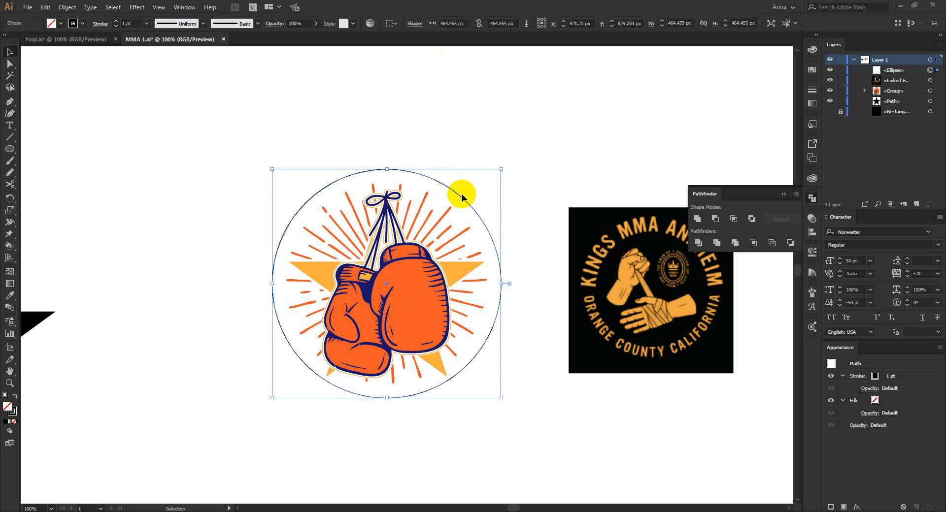
drag(10, 125, 49, 144)
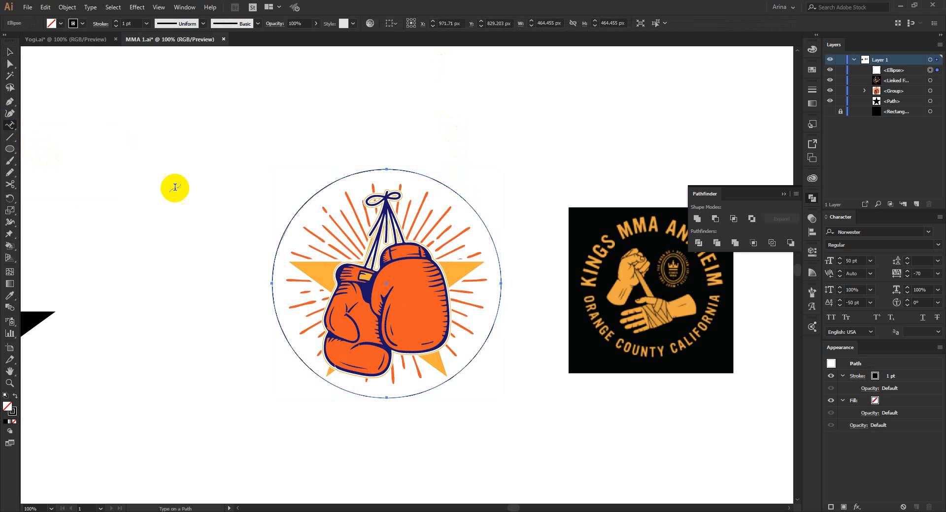
click(305, 201)
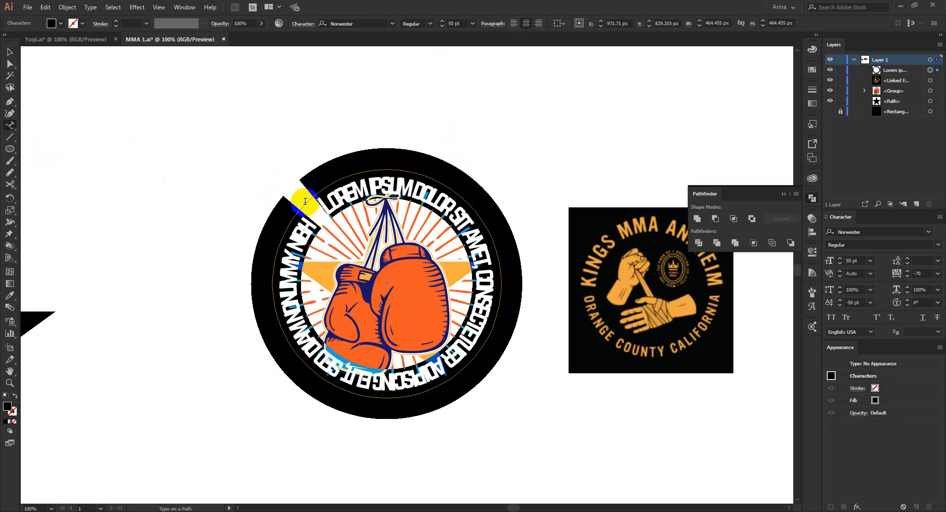
text(k)
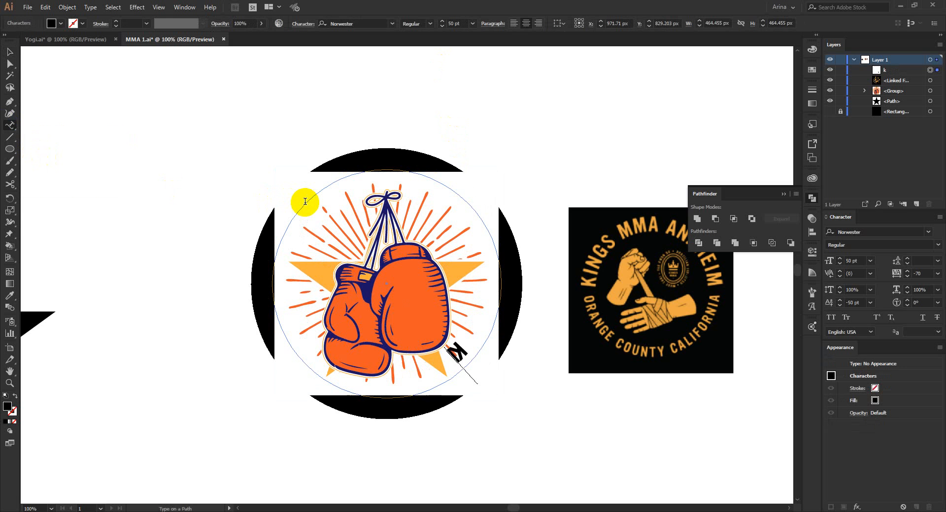
text(ingsm)
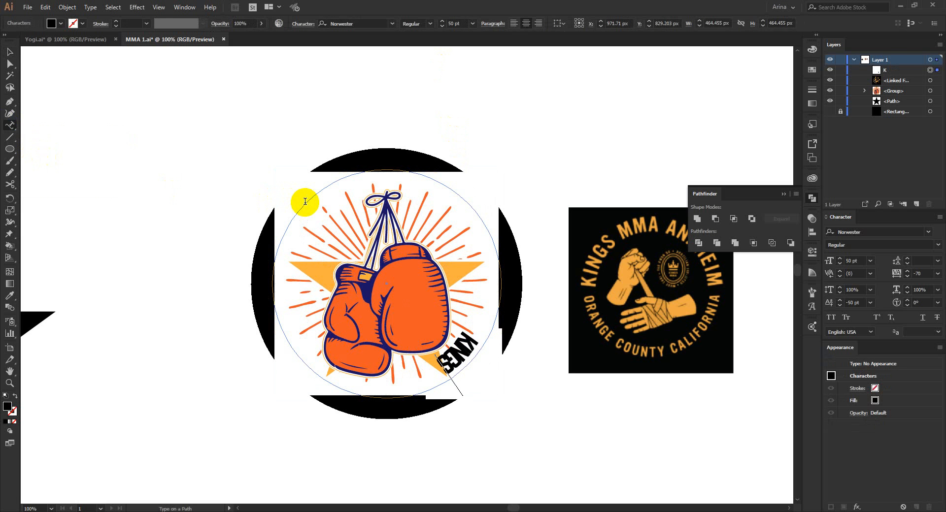
text(ma)
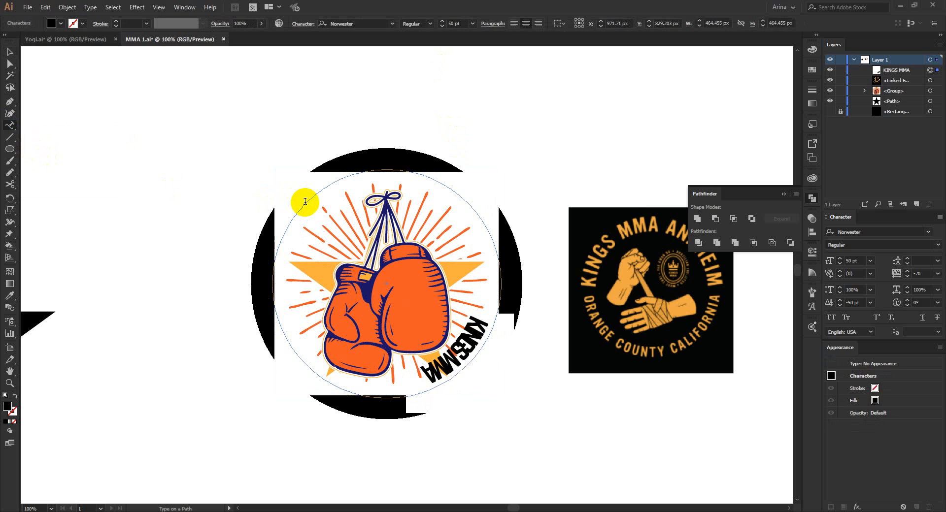
scroll(305, 202, up, 1)
text(a)
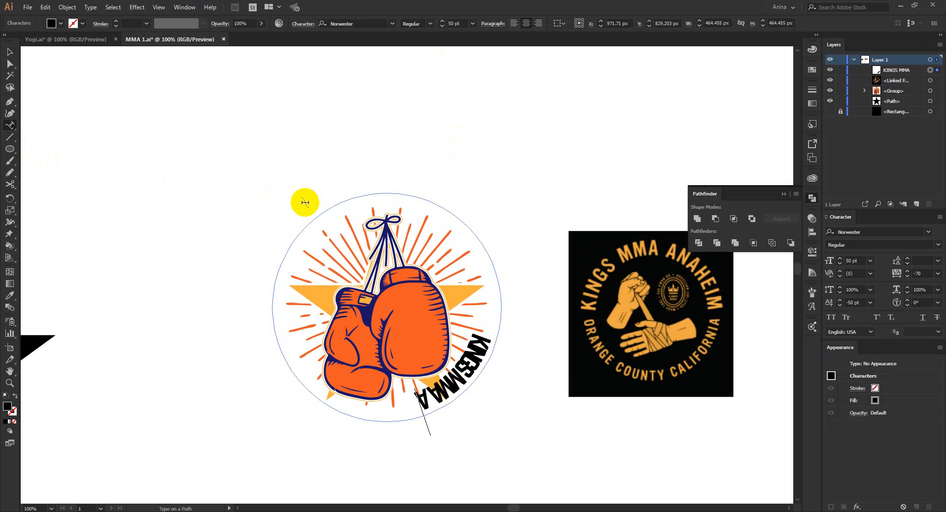
text(naheim)
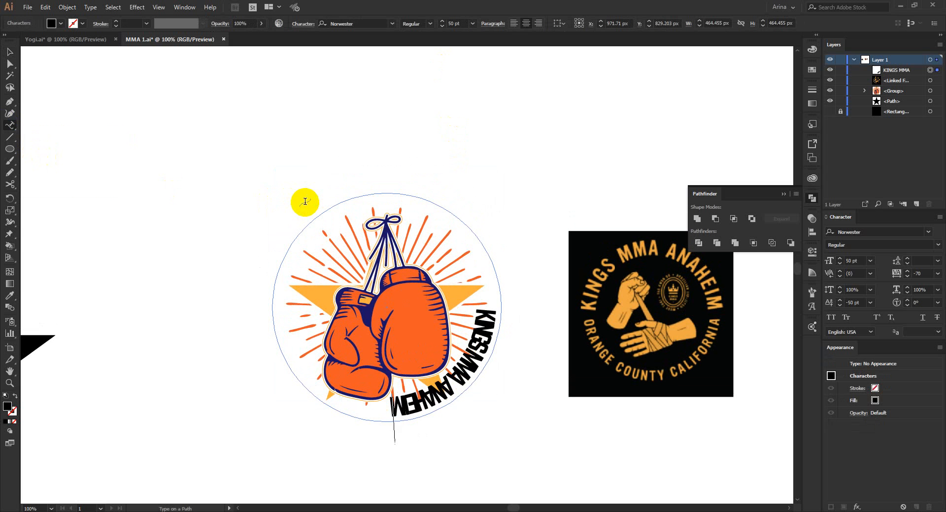
click(10, 52)
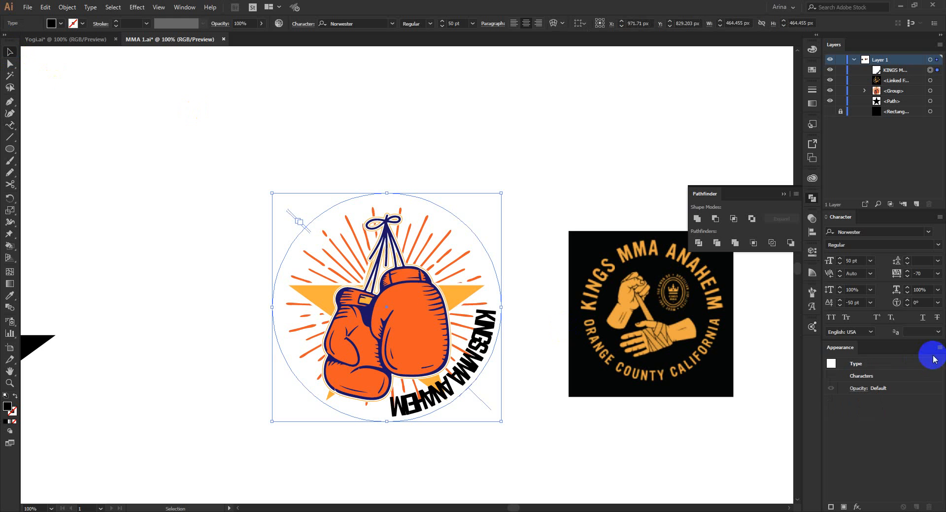
- Reset the circular text's character settings and move the text so it is centred over the top of the circle
click(939, 219)
click(830, 351)
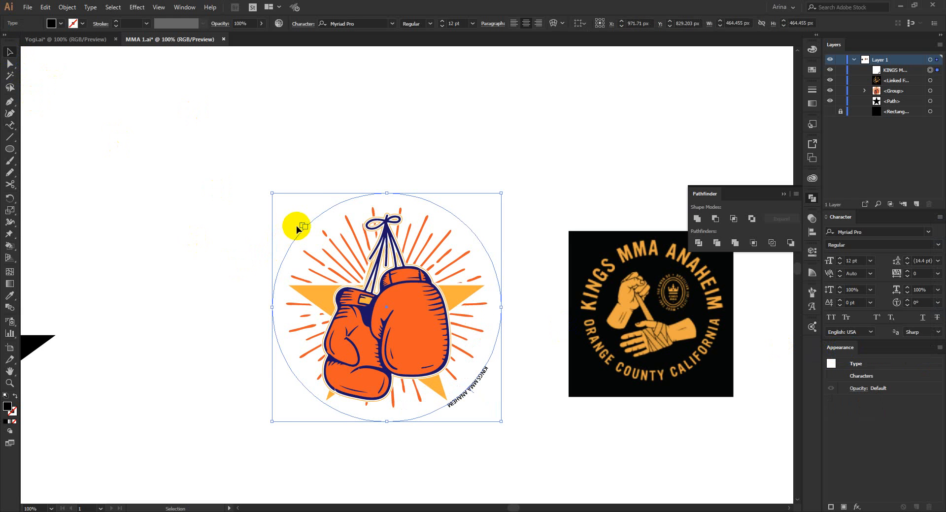
drag(302, 227, 270, 306)
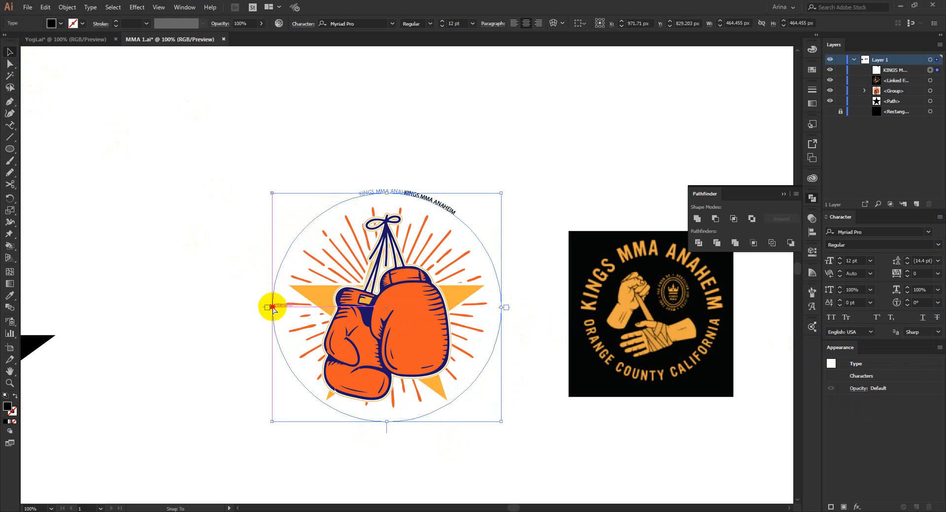
click(524, 28)
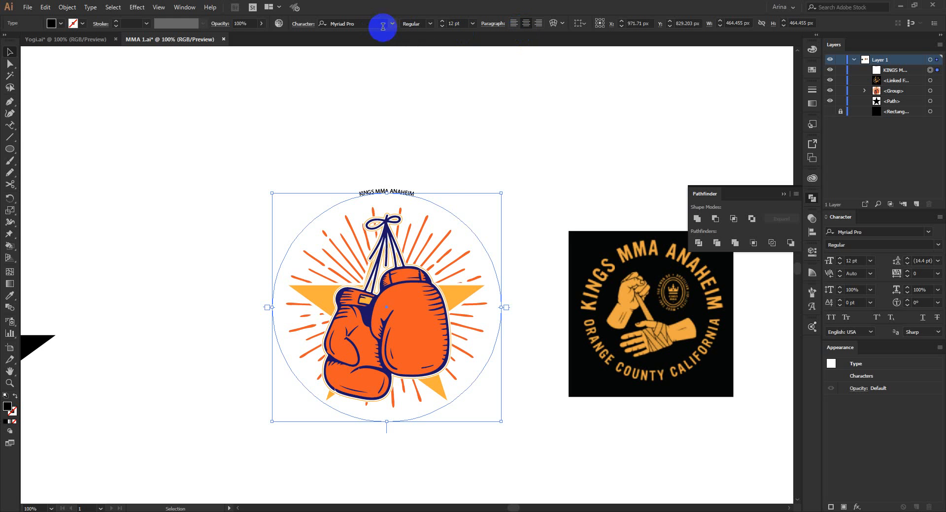
- Set the KINGS MMA ANAHEIM text to 60 pt in the VIPER NORA font
scroll(462, 24, up, 8)
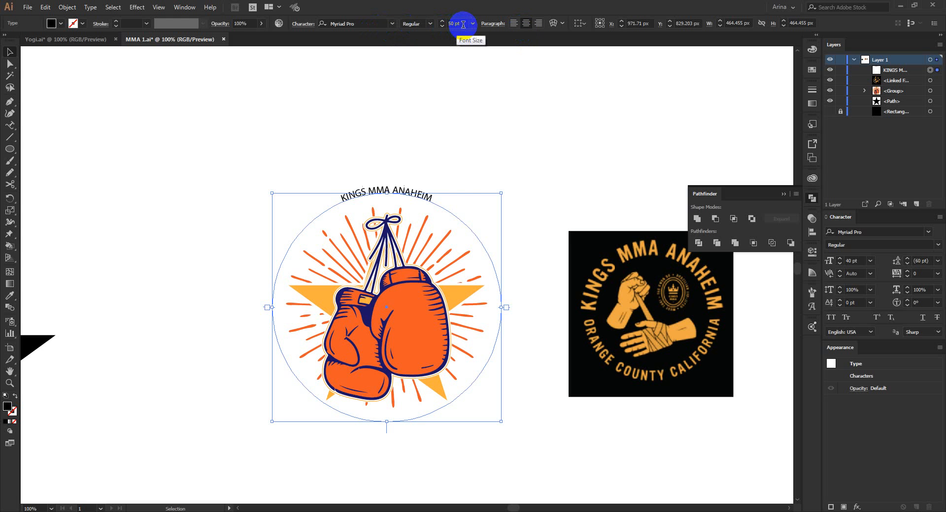
click(350, 24)
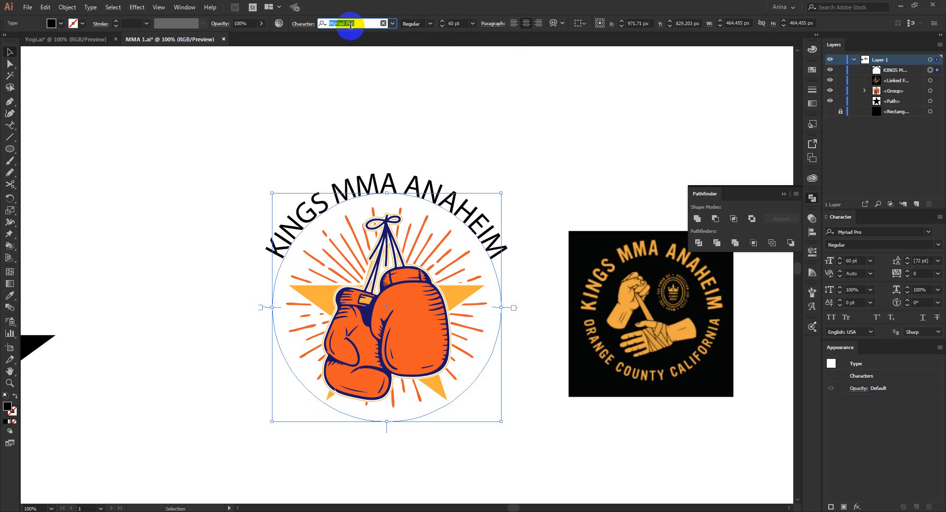
text(nor)
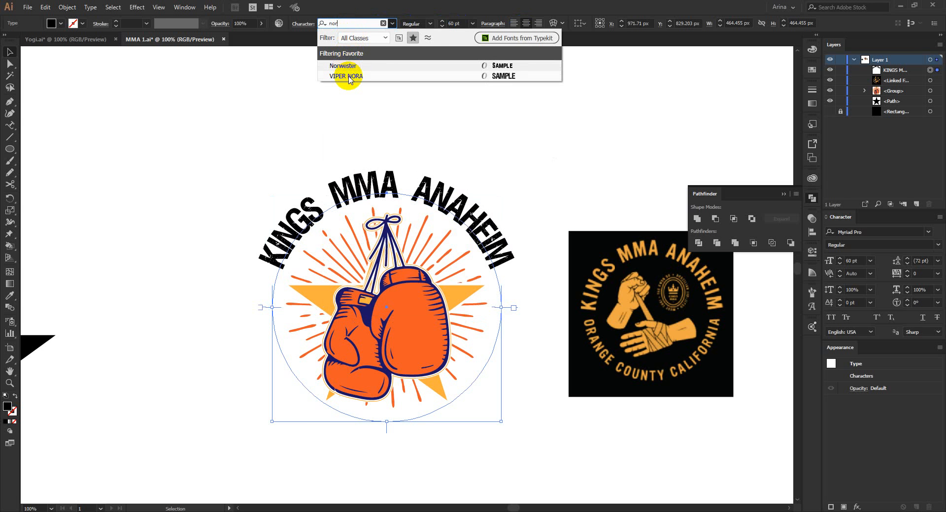
click(347, 76)
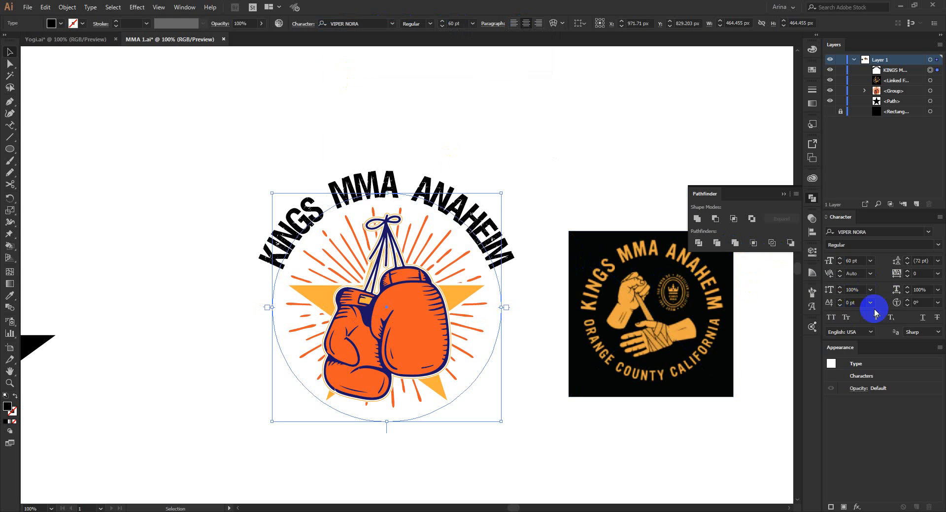
- Give the KINGS MMA ANAHEIM text a 9 pt baseline shift and a tracking of 34
scroll(856, 302, up, 3)
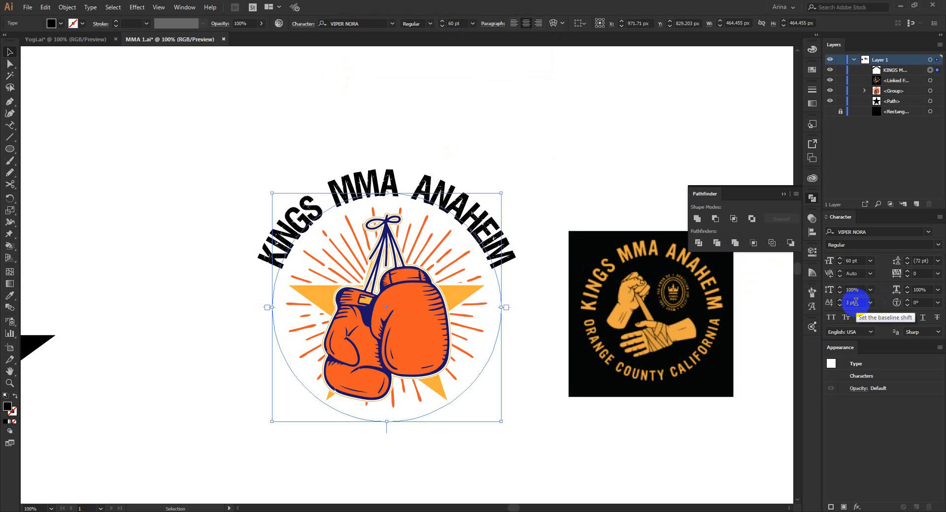
scroll(855, 302, up, 6)
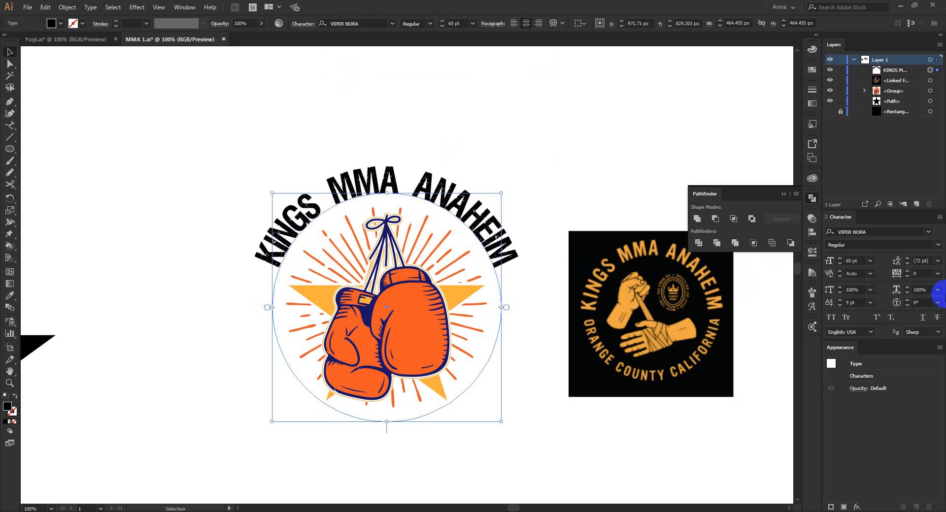
scroll(922, 272, up, 2)
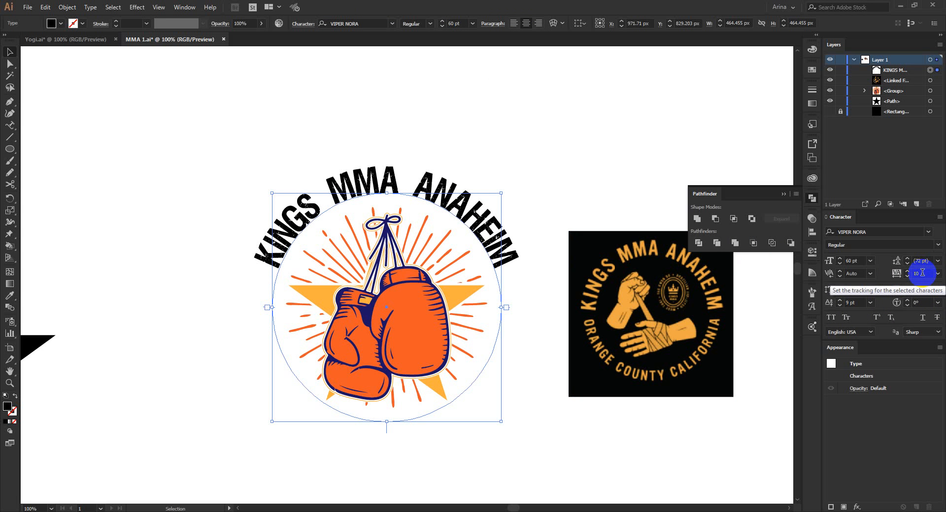
scroll(922, 272, up, 20)
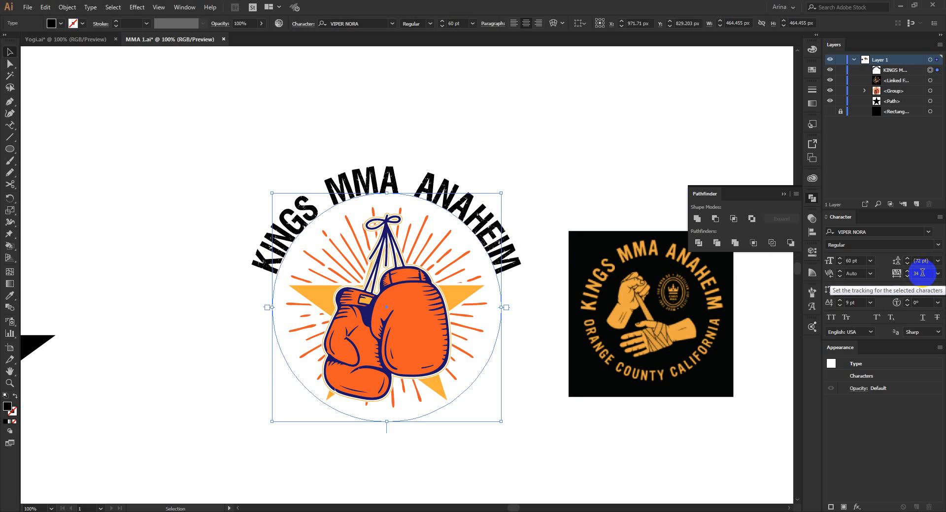
click(498, 140)
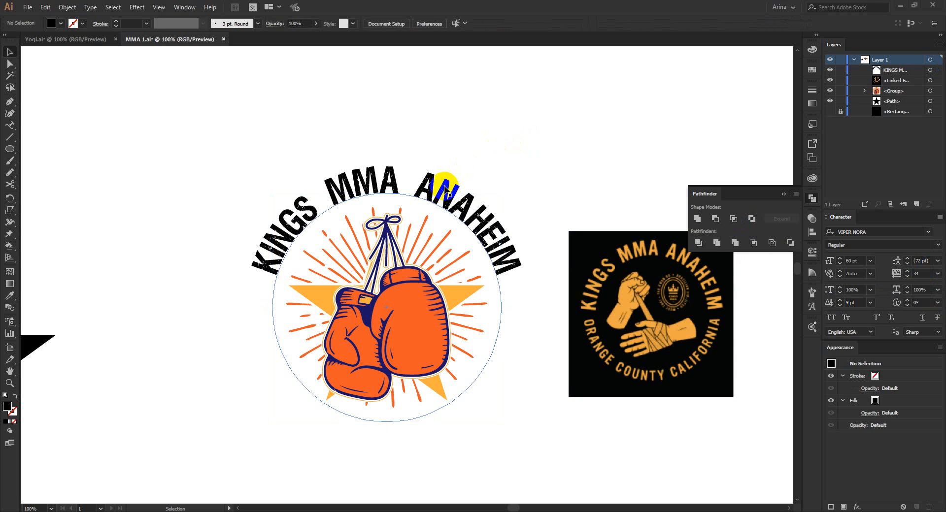
- Duplicate the circular text in place and flip the copy to the inside of the circle along its lower half
click(444, 190)
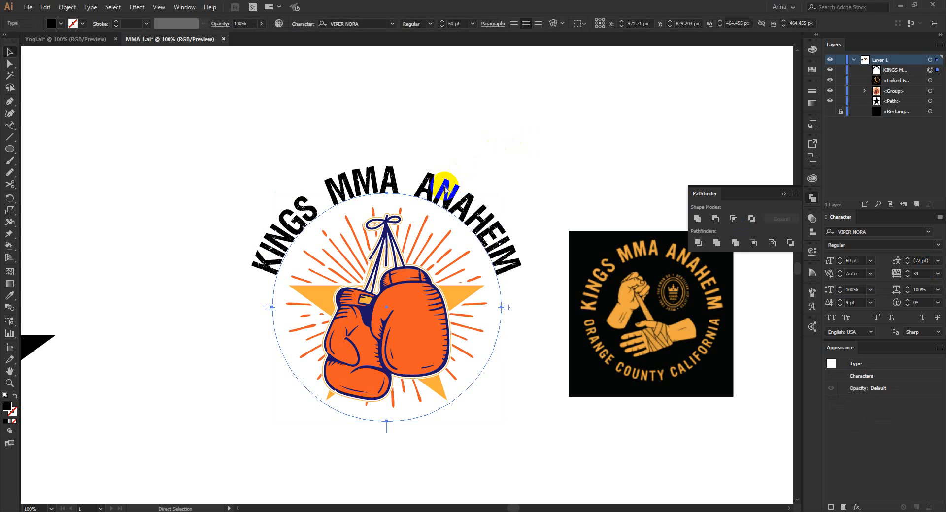
key(ctrl+f)
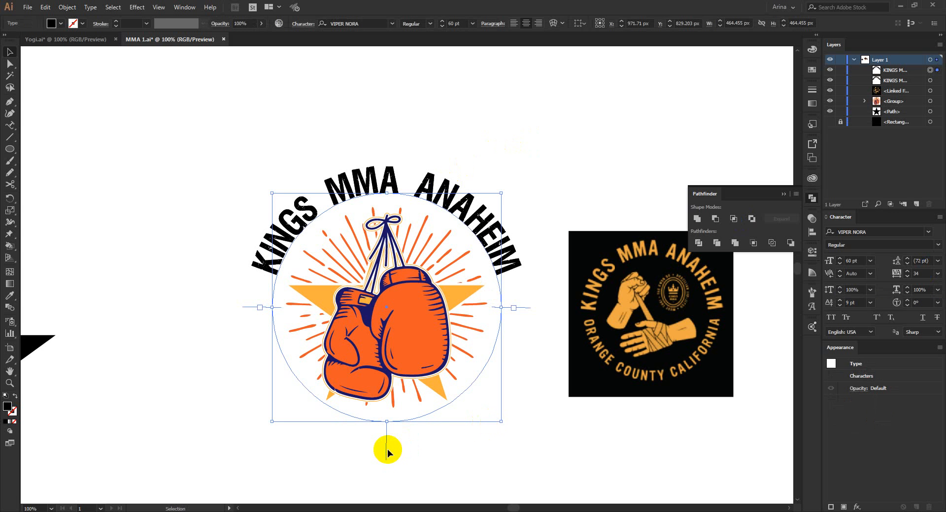
drag(387, 450, 387, 413)
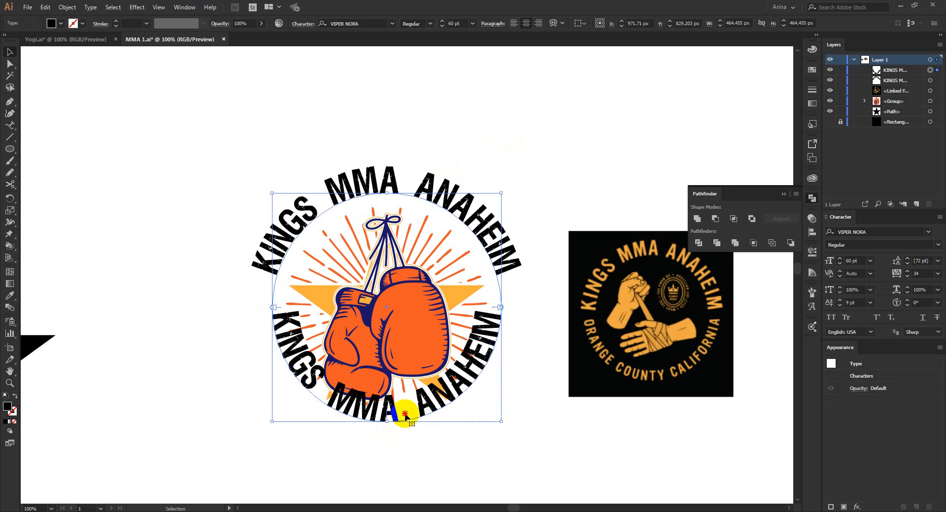
- Replace the wording of the lower circular text with ORANGE COUNTRY CALIFORNIA
double_click(404, 413)
key(ctrl+a)
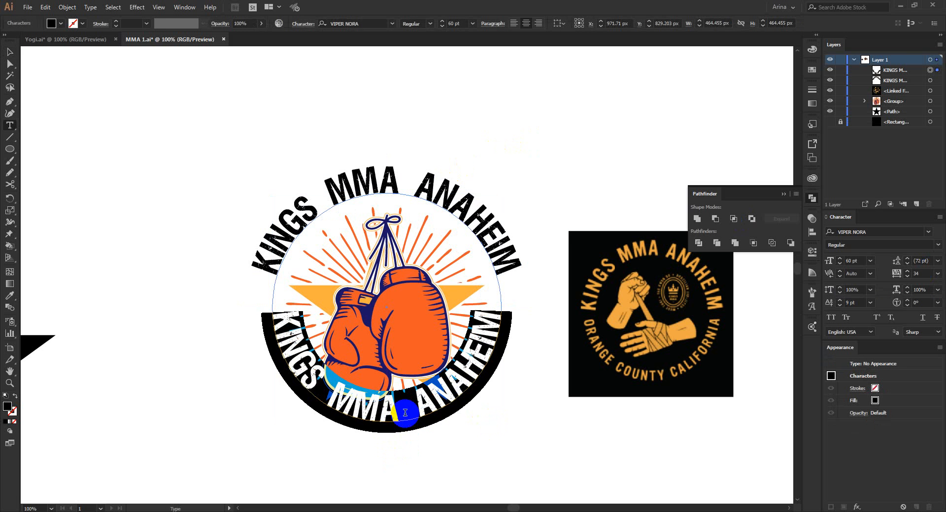
text(ORANGE)
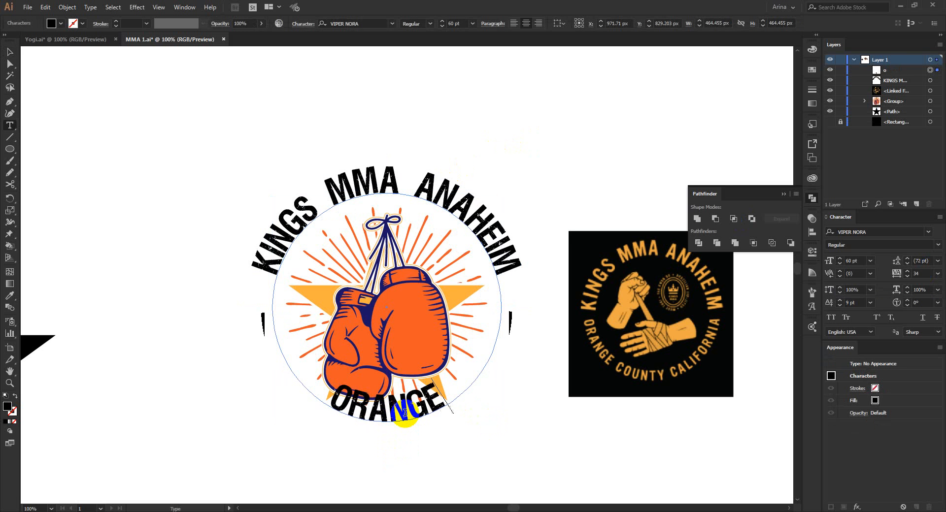
text( COUNTRY CA)
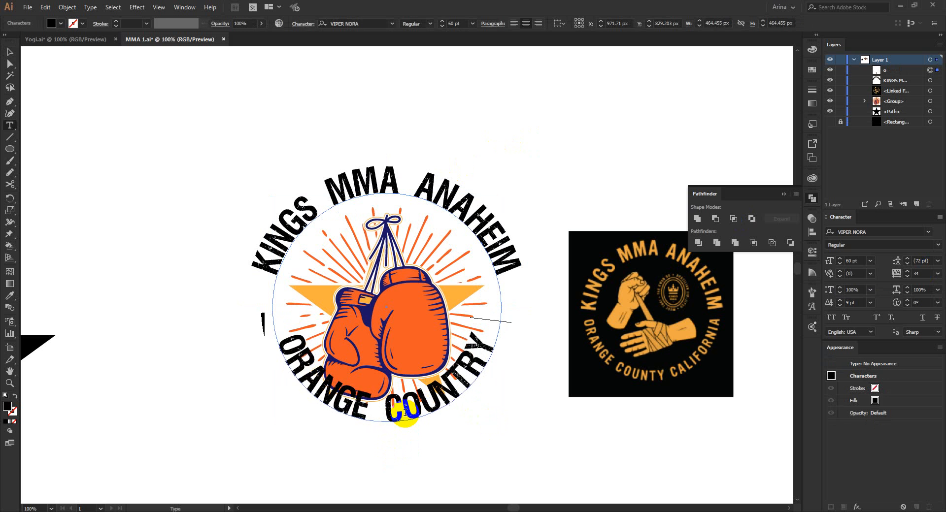
key(BackSpace)
key(BackSpace)
key(BackSpace)
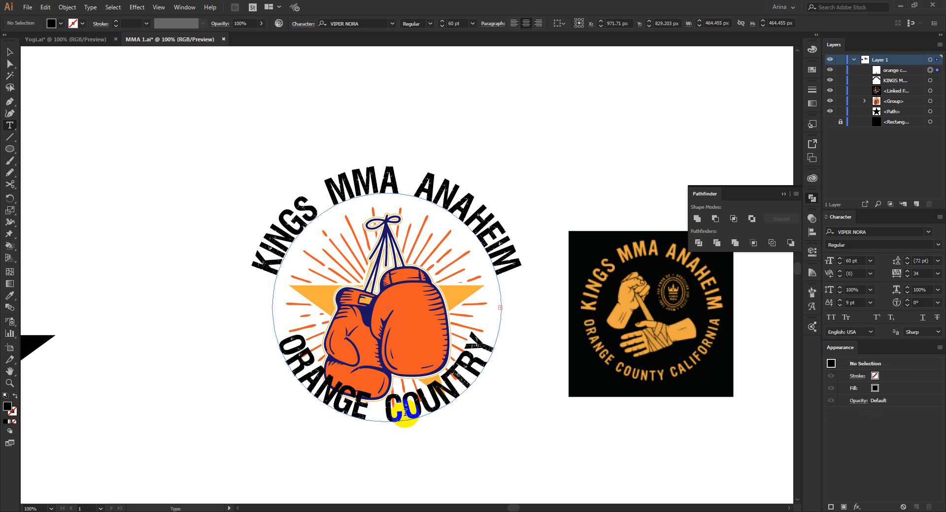
text(C)
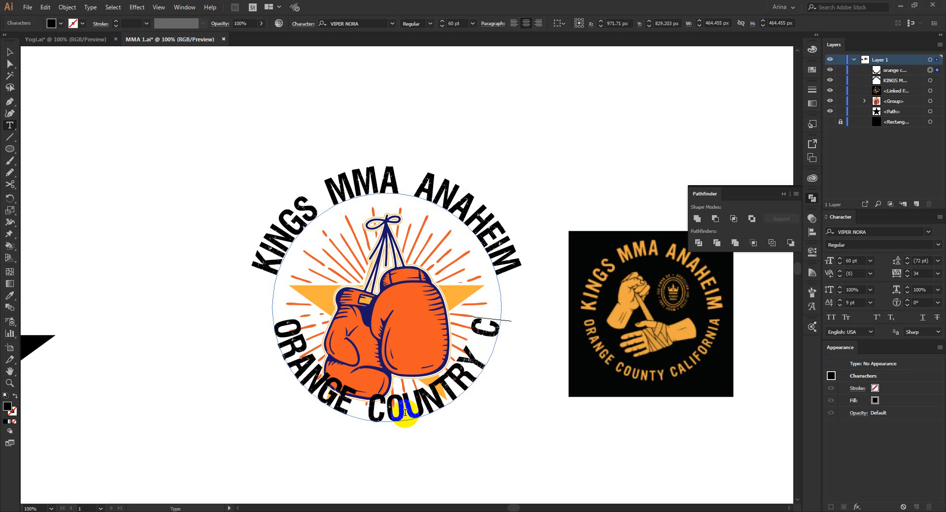
text(A)
key(BackSpace)
key(BackSpace)
key(BackSpace)
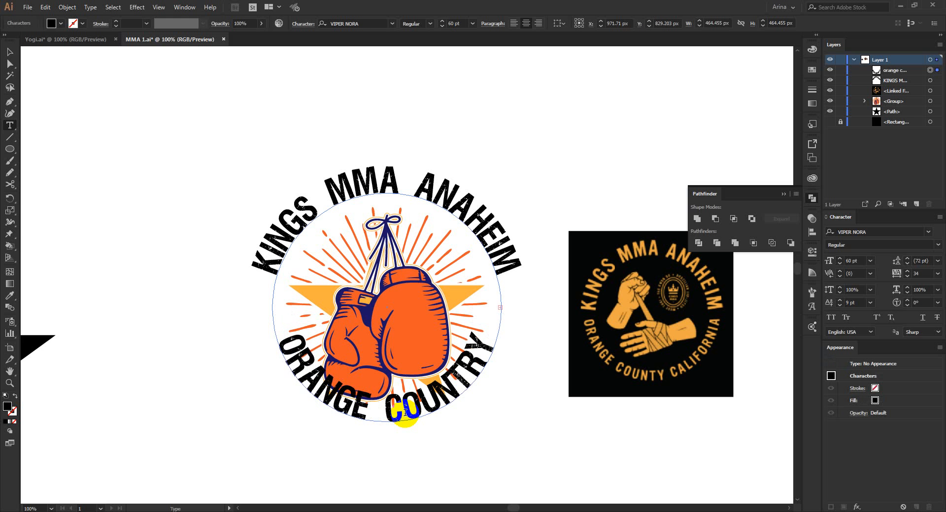
click(10, 52)
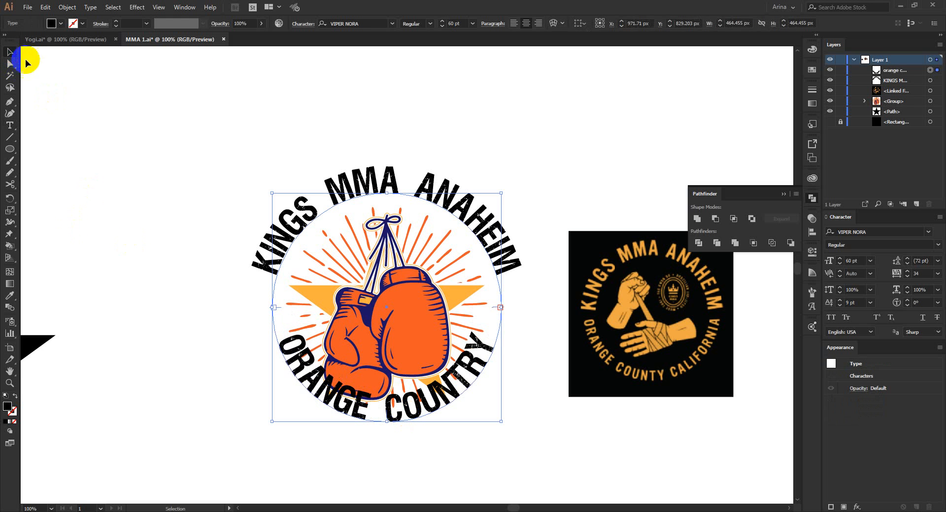
- Format the lower circular text at 40 pt with a -30 pt baseline shift and a tracking of 80
click(463, 23)
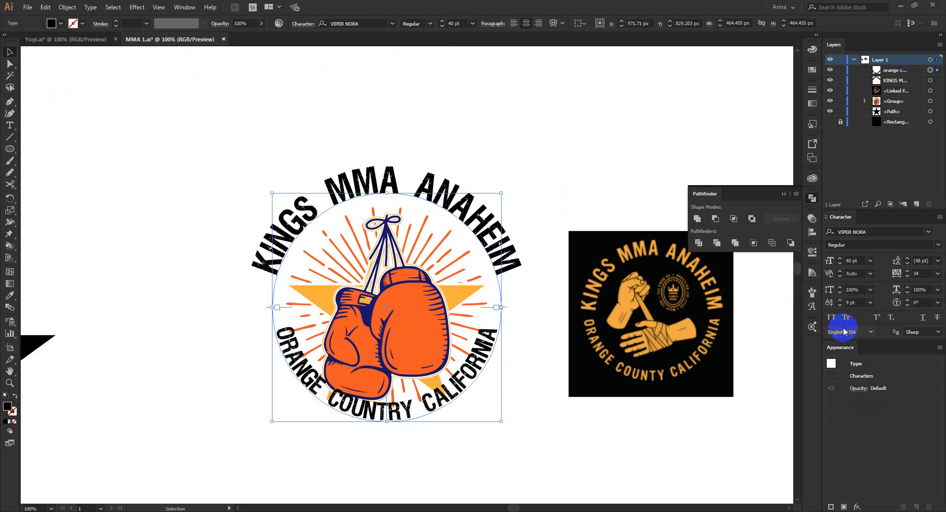
scroll(850, 303, down, 20)
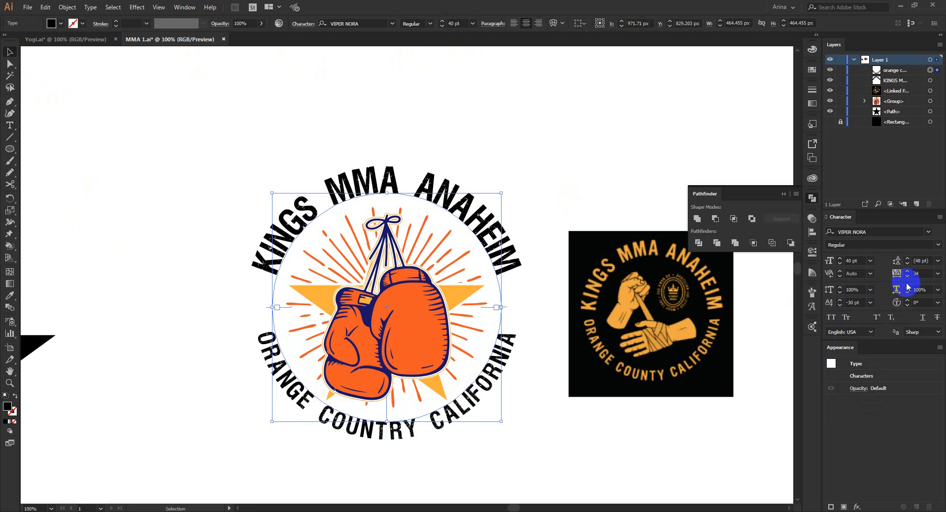
scroll(921, 274, up, 20)
scroll(921, 274, up, 5)
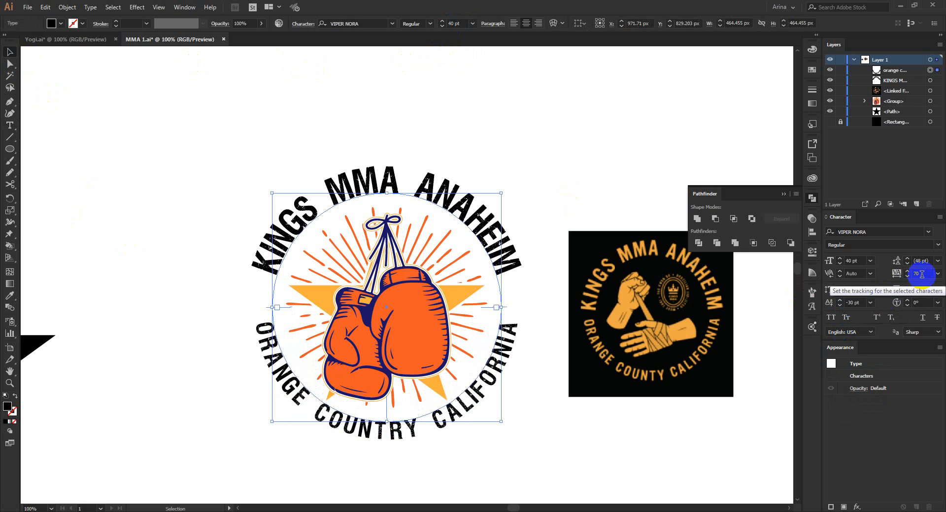
scroll(921, 273, up, 10)
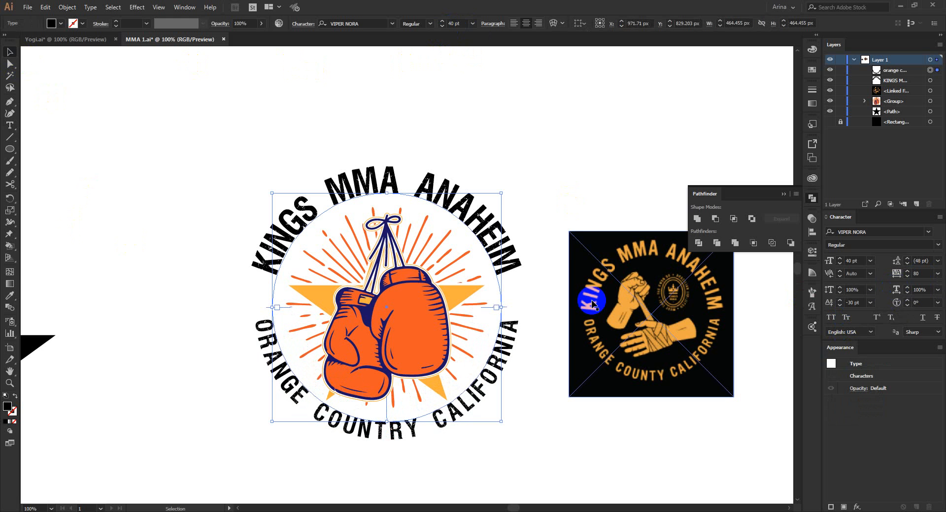
- Change the KINGS MMA ANAHEIM circular text to the Norwester font at 80 pt
click(481, 224)
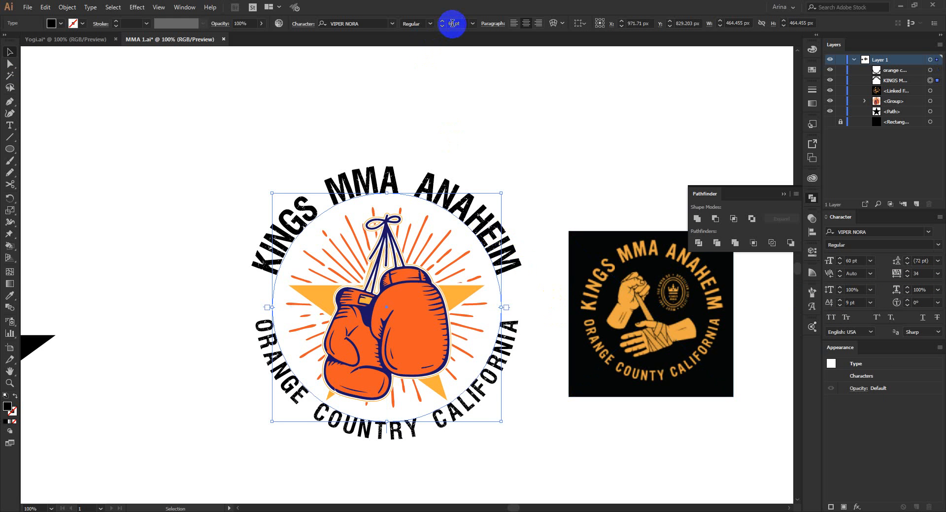
scroll(452, 24, down, 20)
scroll(452, 23, up, 10)
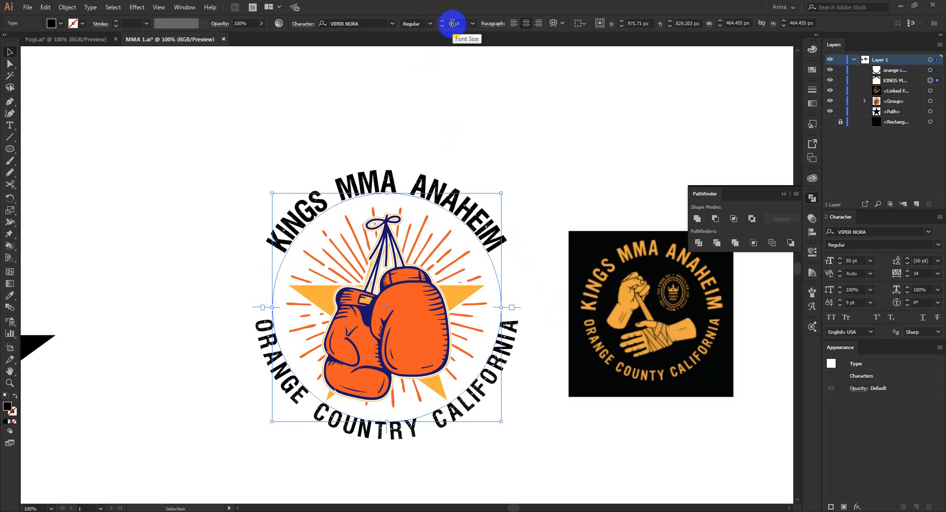
scroll(452, 23, up, 10)
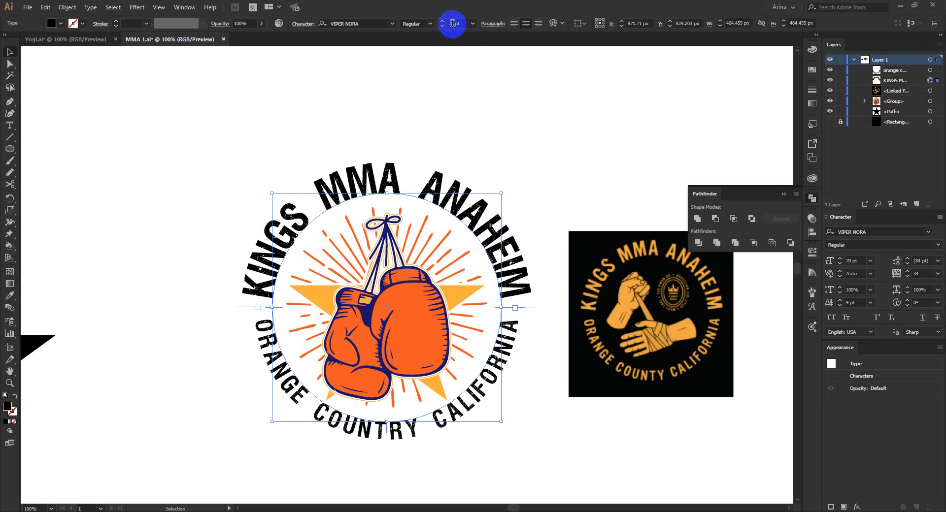
click(358, 24)
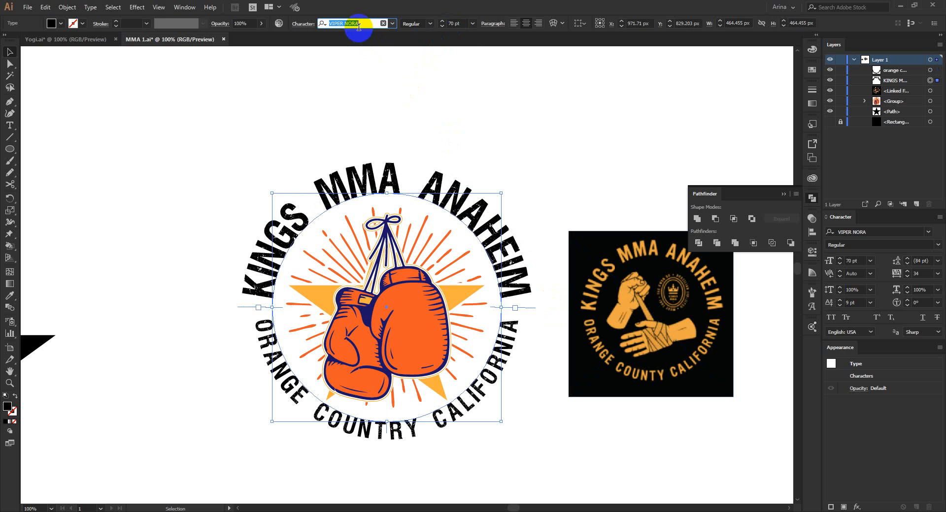
text(nor)
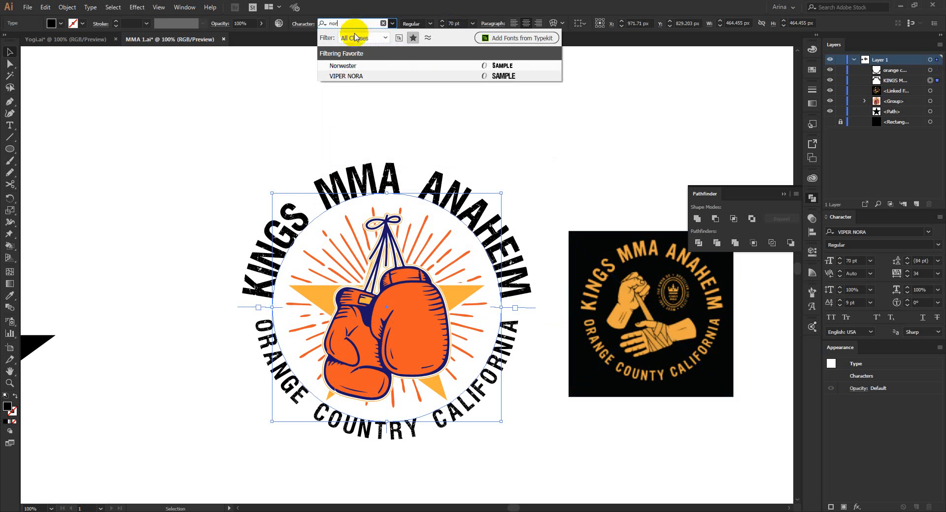
click(340, 69)
click(452, 23)
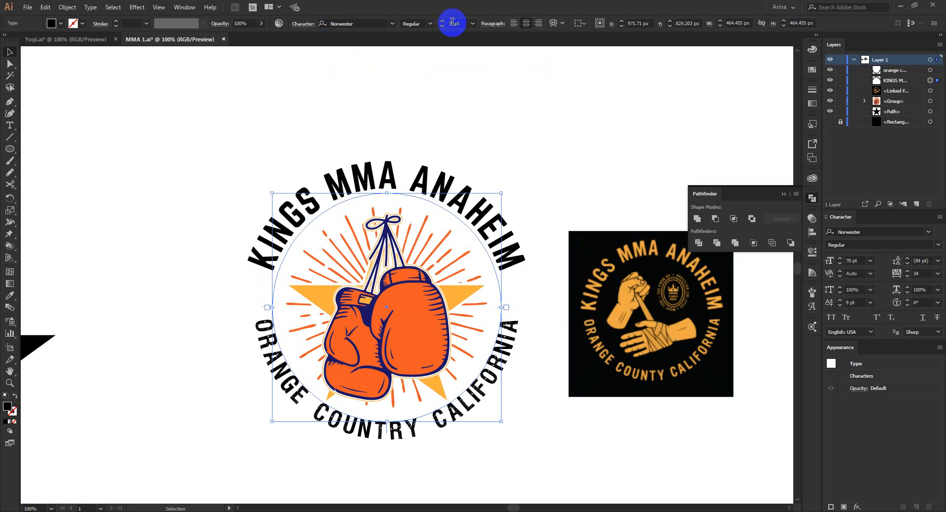
scroll(454, 22, up, 10)
- Change the lower ORANGE COUNTRY CALIFORNIA circular text to the Norwester font at 60 pt
click(507, 348)
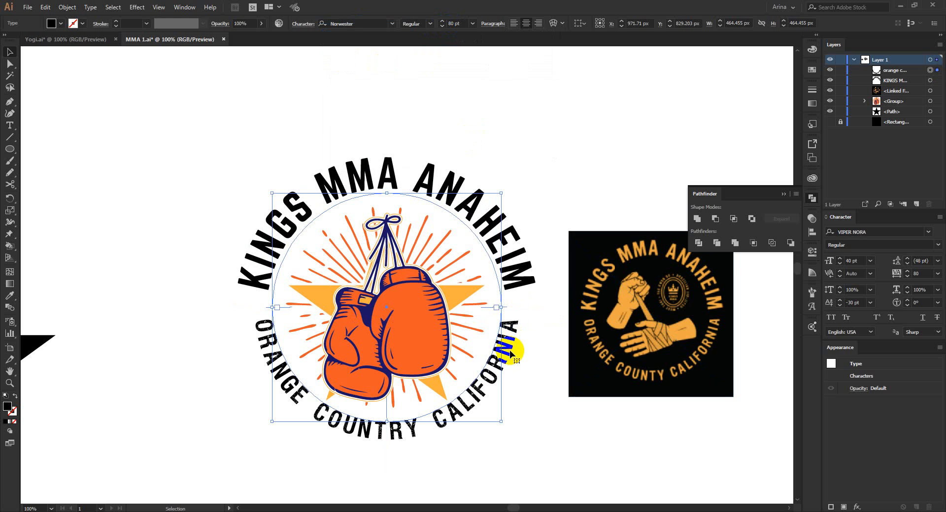
click(352, 23)
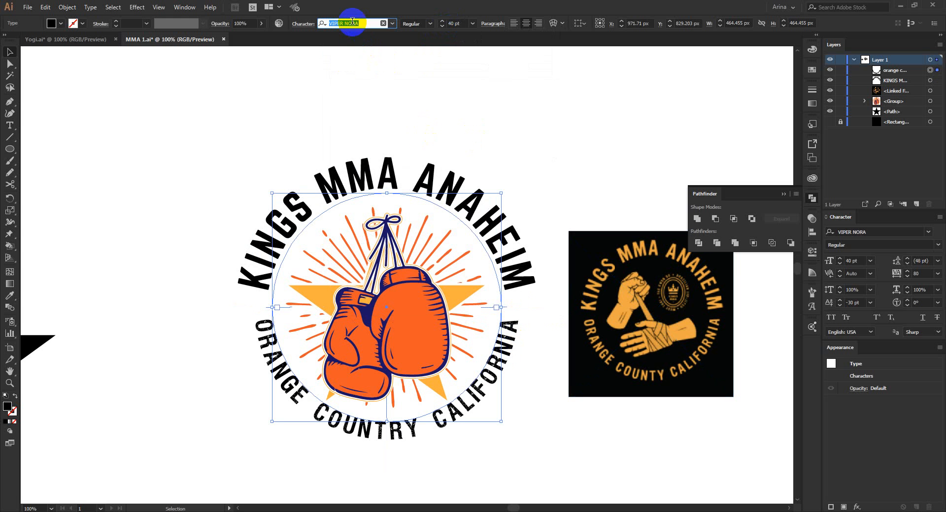
text(nor)
click(354, 66)
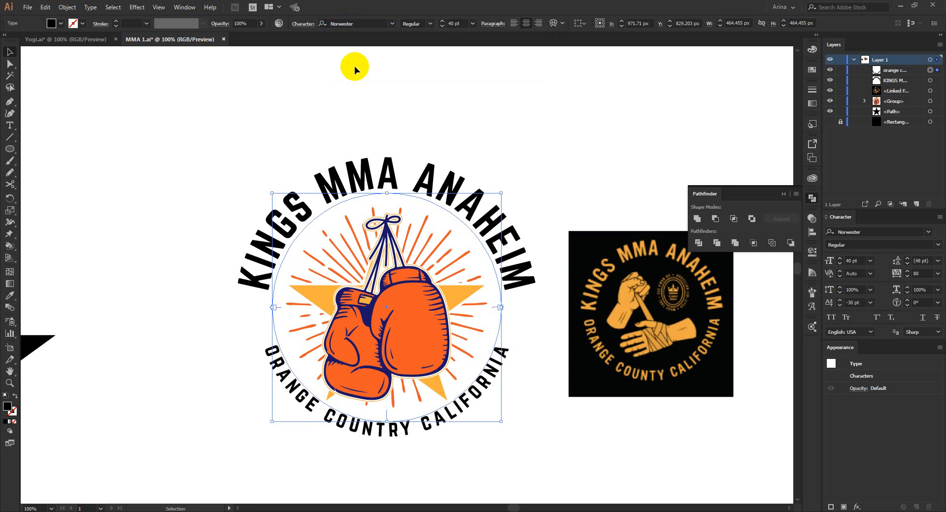
click(457, 23)
text(60)
key(Return)
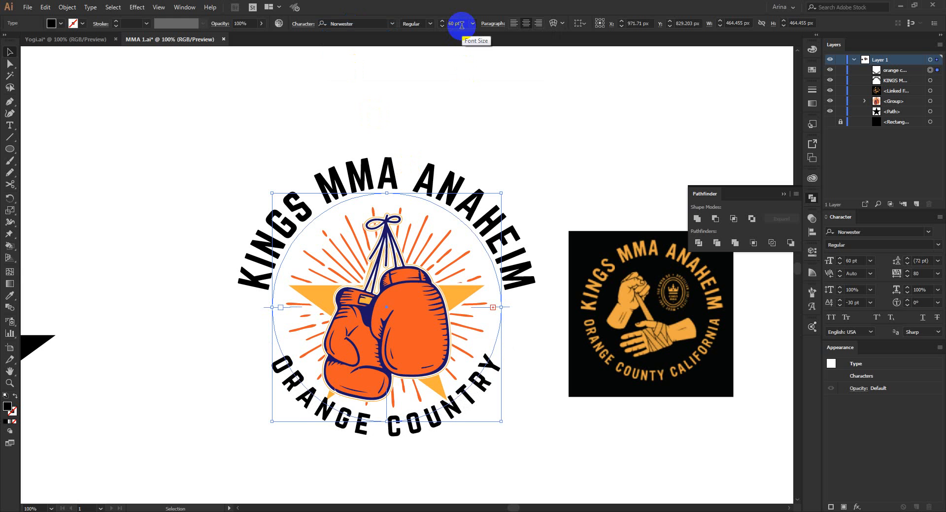
- Give the lower circular text a baseline shift of -40 pt and a tracking of -40
click(851, 301)
text(-40)
key(Return)
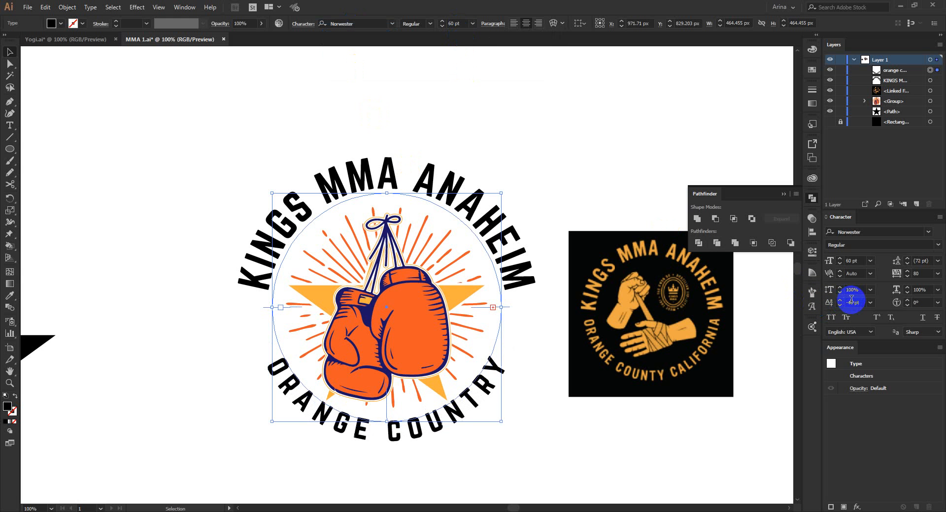
click(920, 274)
text(40)
key(Return)
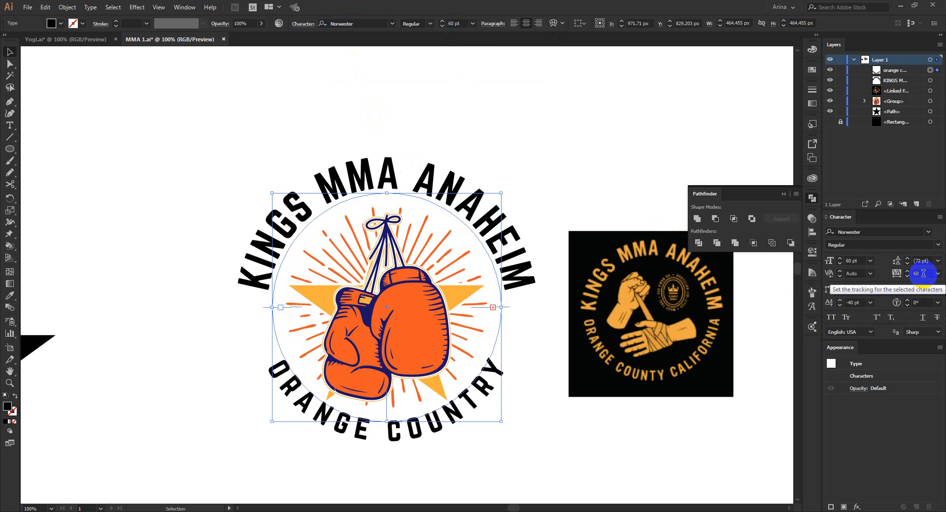
scroll(923, 273, down, 5)
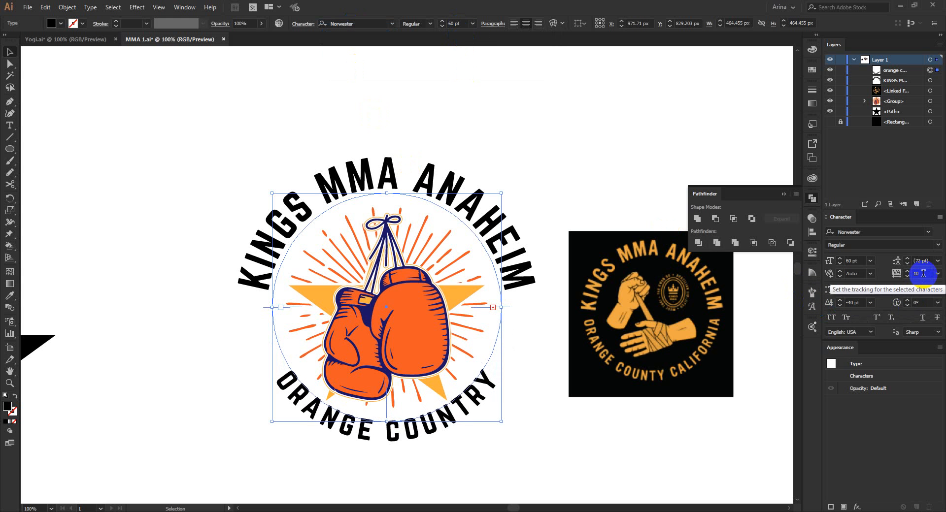
scroll(922, 274, down, 3)
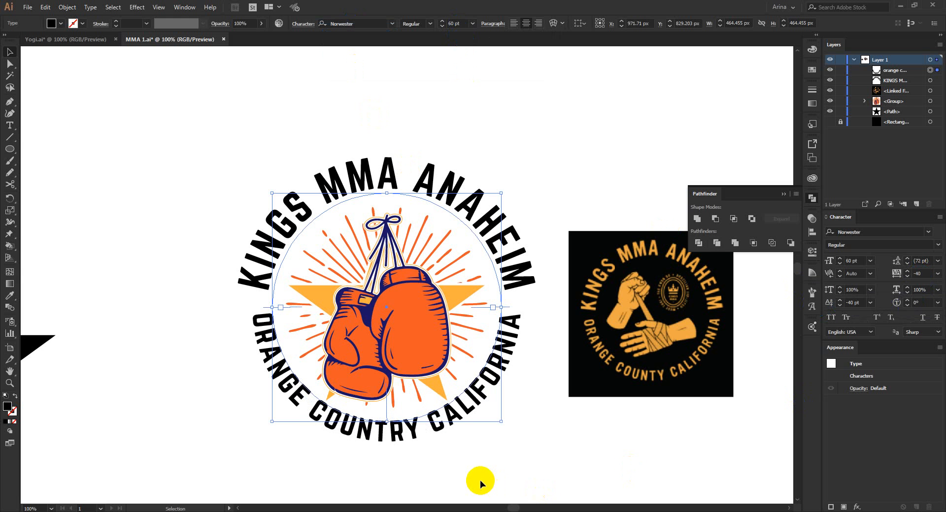
- Move the lower lettering farther out from the circle with a baseline shift of -70 pt, leaving nothing selected
scroll(852, 303, up, 10)
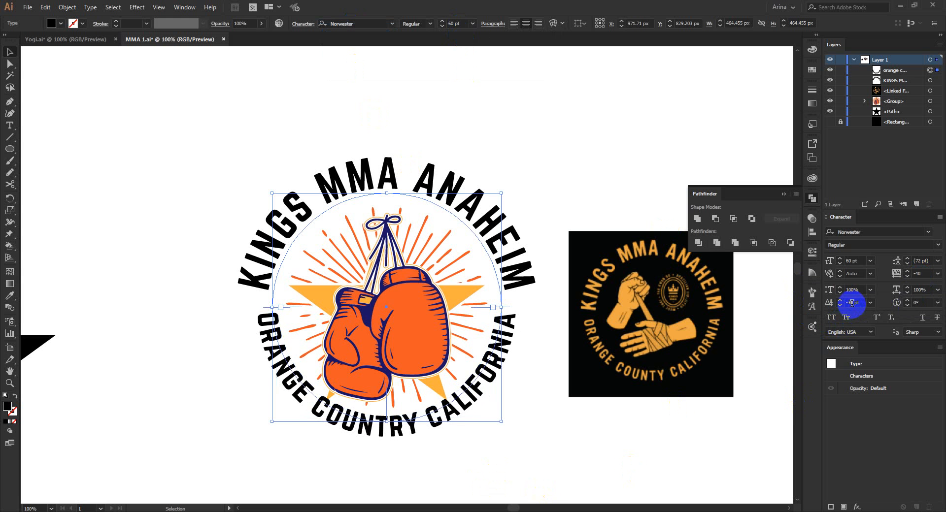
scroll(852, 302, down, 5)
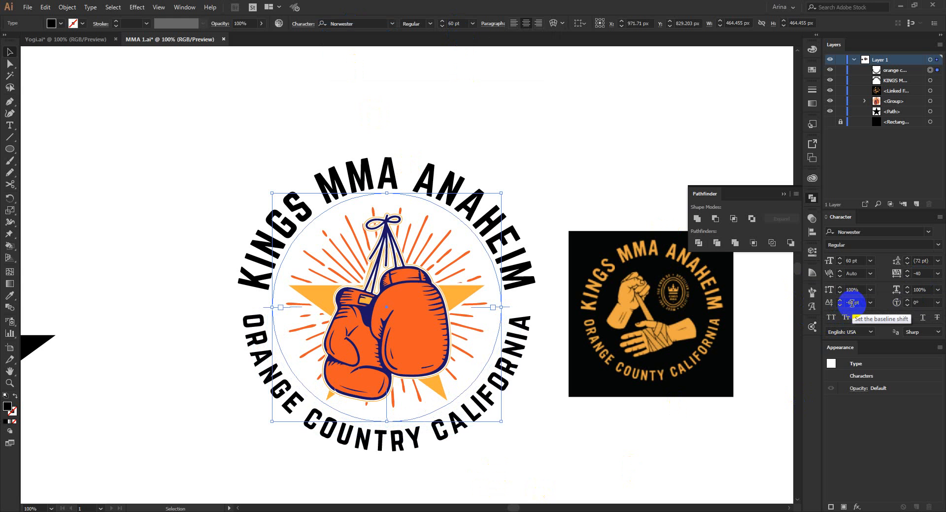
scroll(852, 303, down, 2)
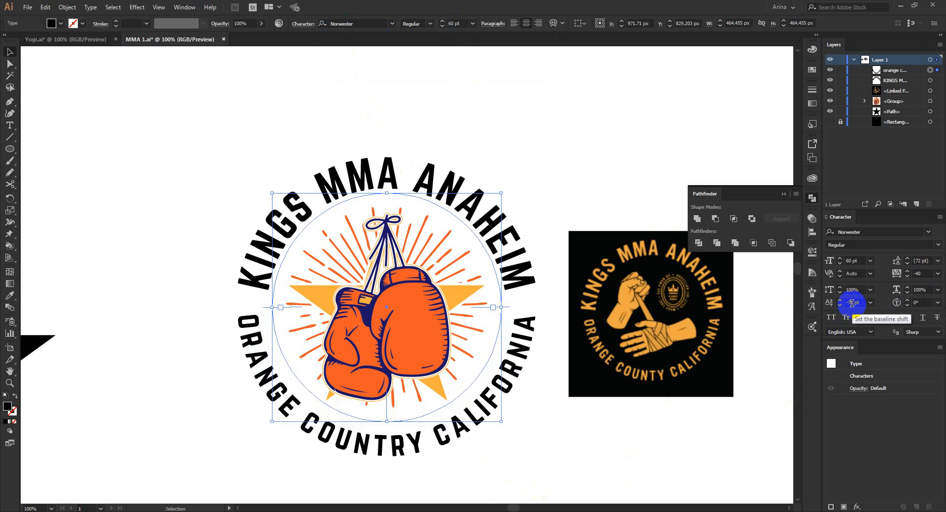
click(495, 451)
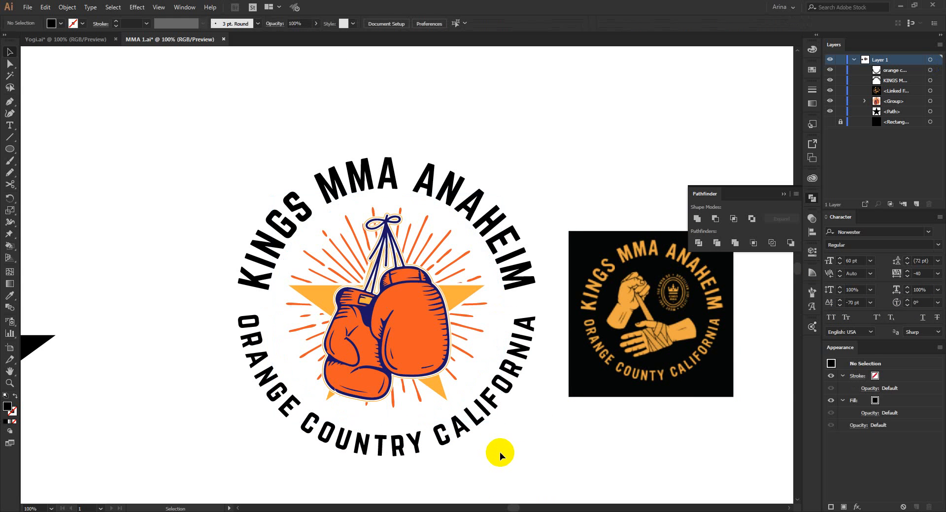
- Convert both the lower and the upper circular texts to outlines
right_click(476, 418)
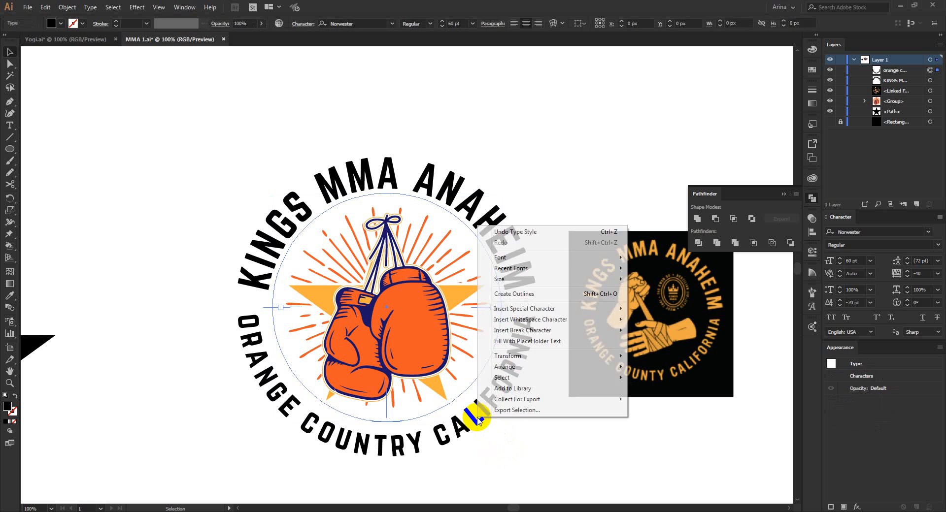
click(514, 293)
right_click(421, 173)
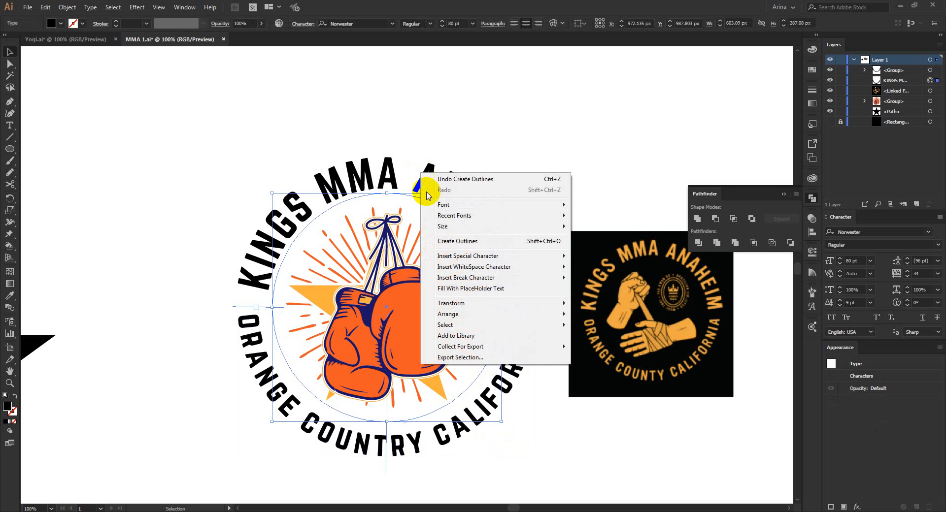
click(481, 247)
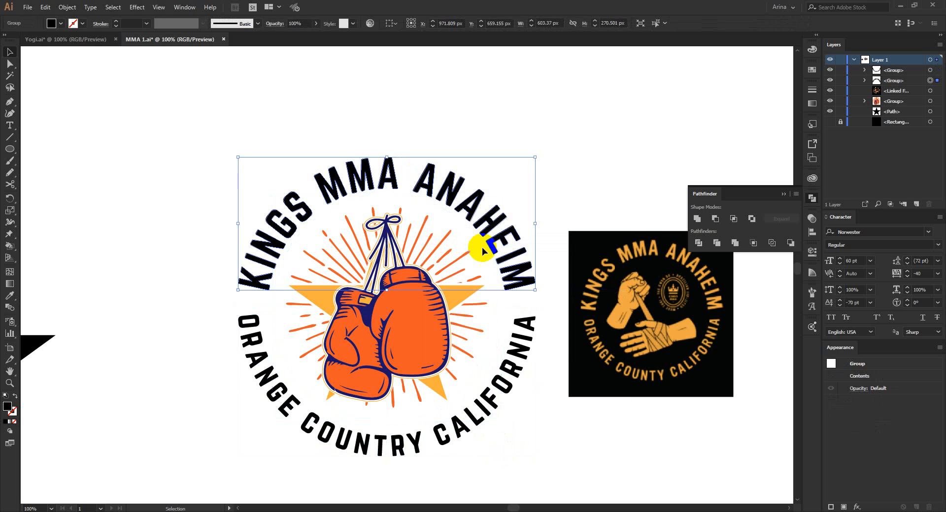
- Recolor both outlined lettering groups with the yellow-orange fill sampled from the star behind the gloves
shift+click(509, 387)
key(i)
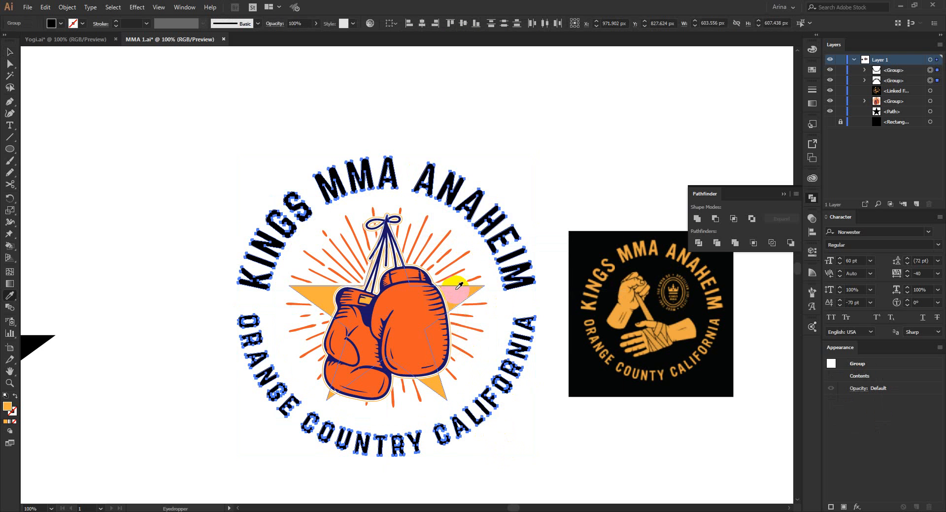
click(464, 295)
key(v)
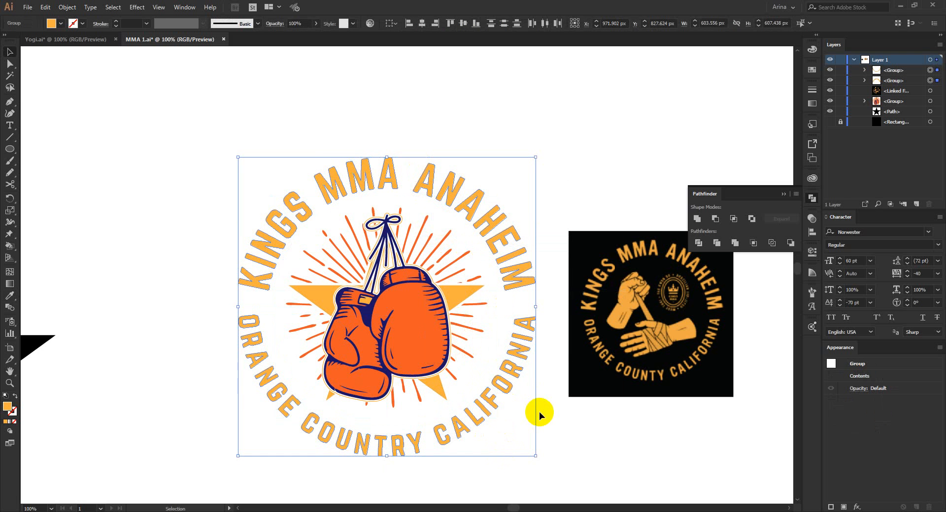
- Offset the paths of both lettering groups by 7 px with miter joins and unite the resulting offset shapes
scroll(454, 355, up, 1)
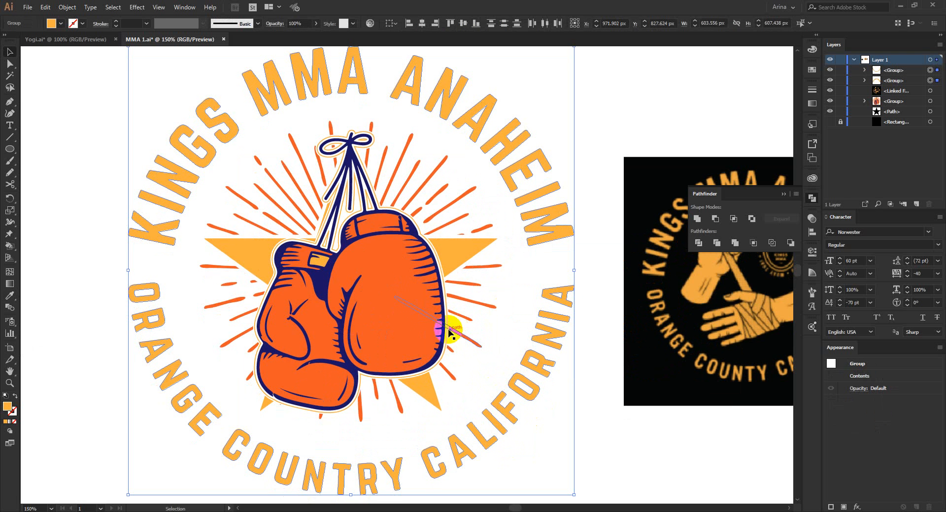
click(67, 7)
mouse_move(95, 233)
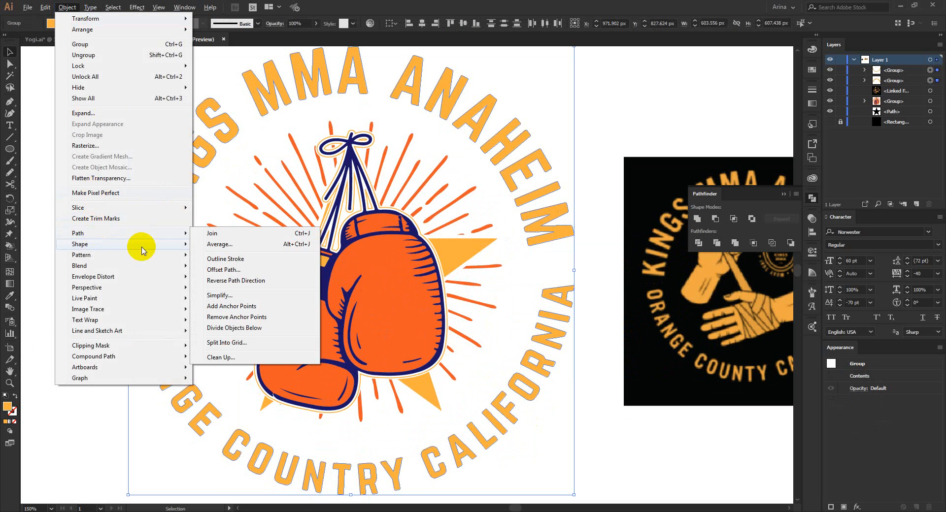
click(224, 266)
click(132, 156)
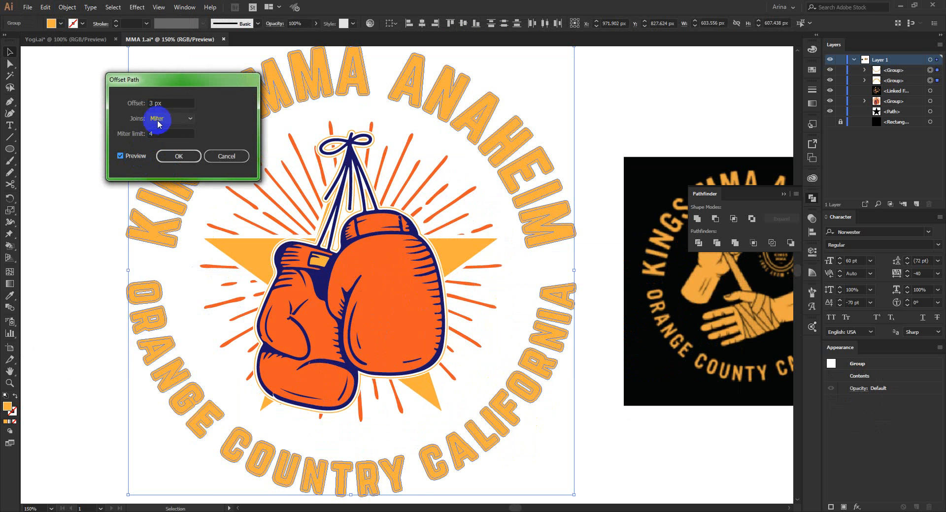
click(165, 103)
key(Up)
key(Up)
key(Up)
key(Up)
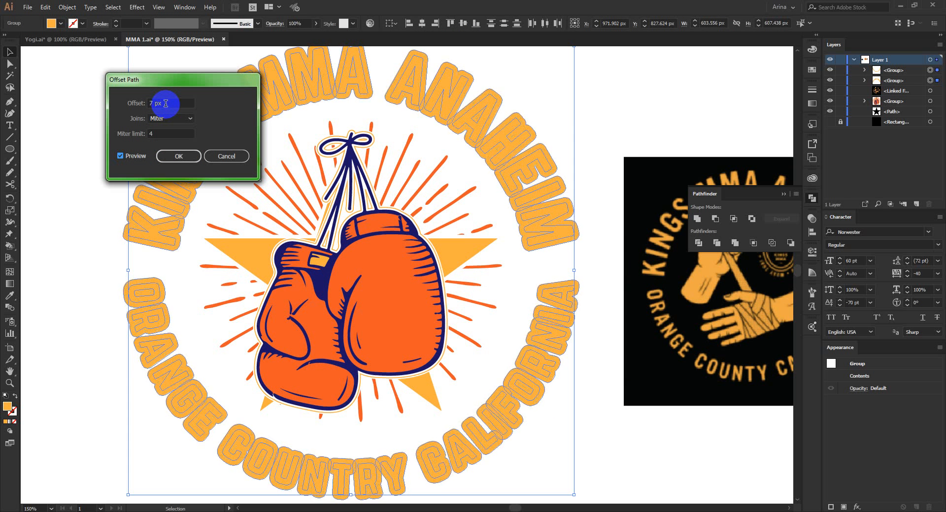
click(164, 135)
click(178, 156)
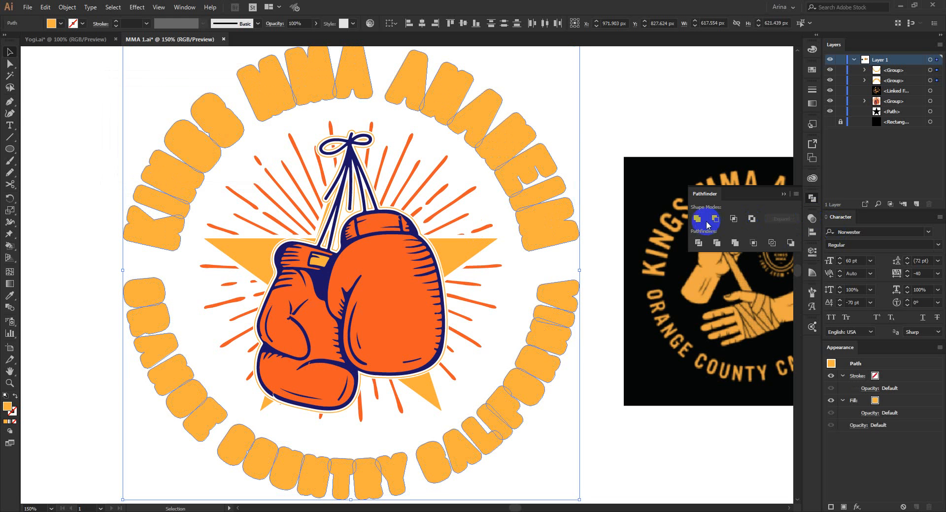
click(697, 218)
- Turn the united offset shape's fill into a stroke and set the stroke weight to 3 pt
key(shift+x)
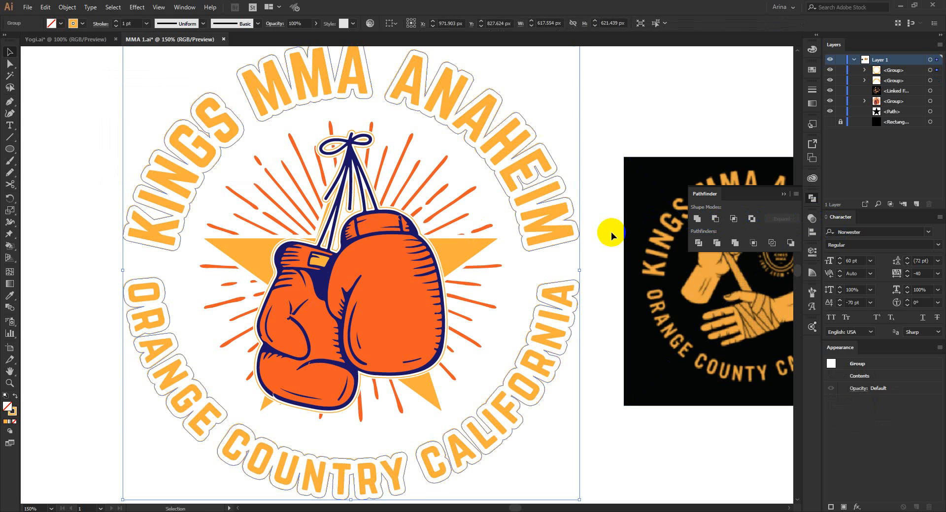
click(136, 26)
text(10)
key(Return)
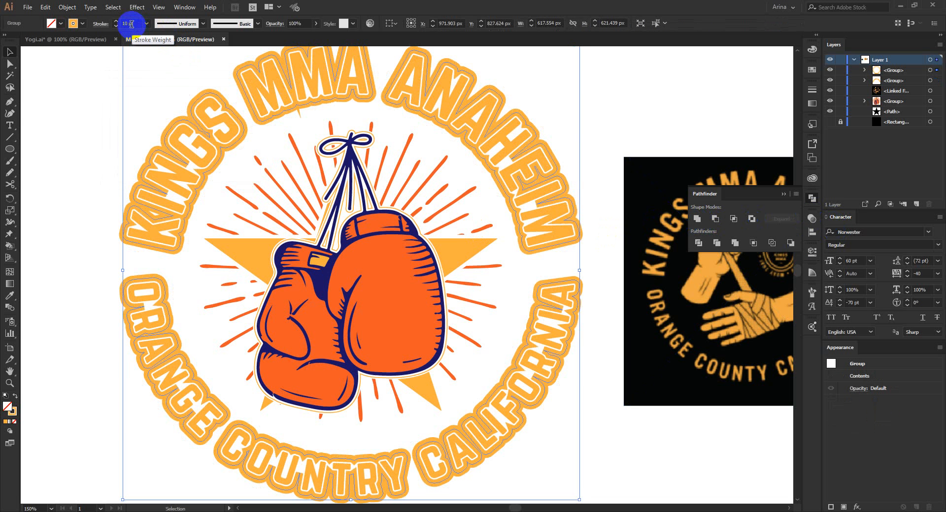
text(3)
key(Return)
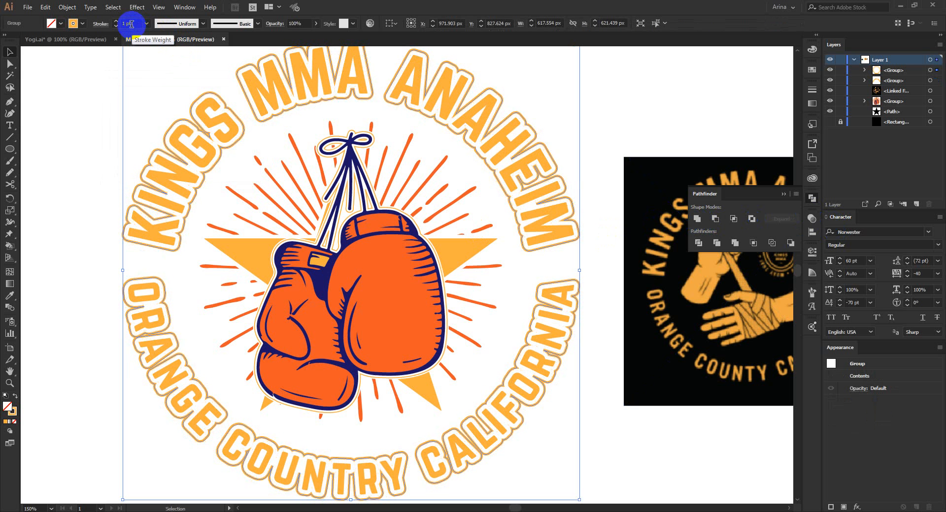
scroll(132, 23, up, 1)
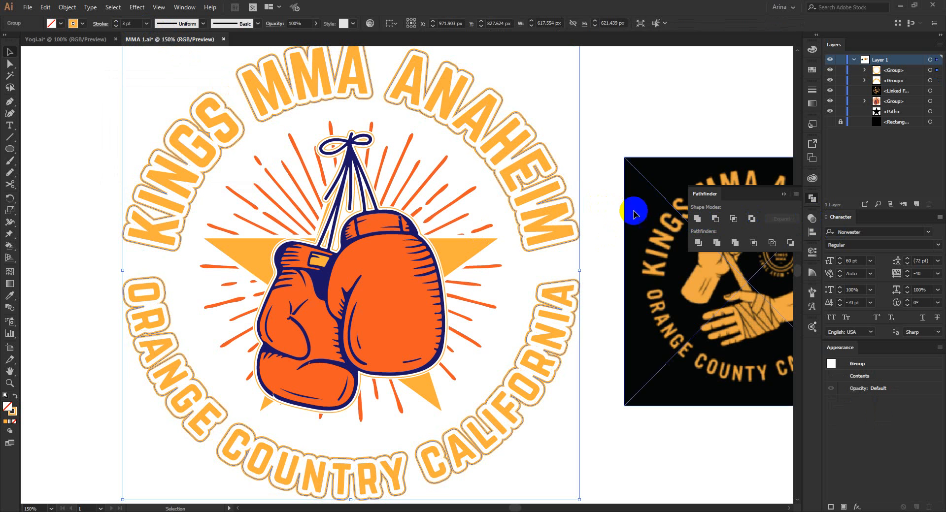
click(599, 182)
- Move the reference image horizontally about 213 px farther right from the badge
key(ctrl+minus)
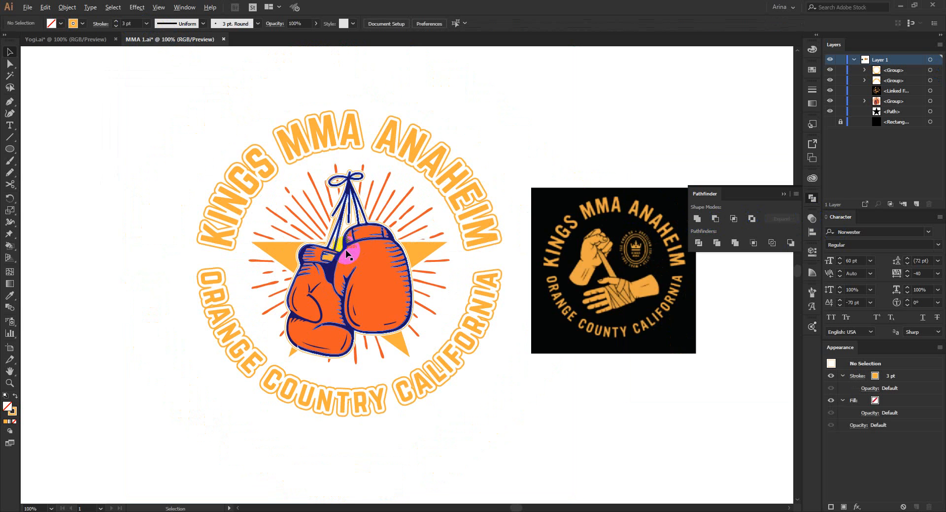
key(ctrl+minus)
drag(482, 295, 551, 297)
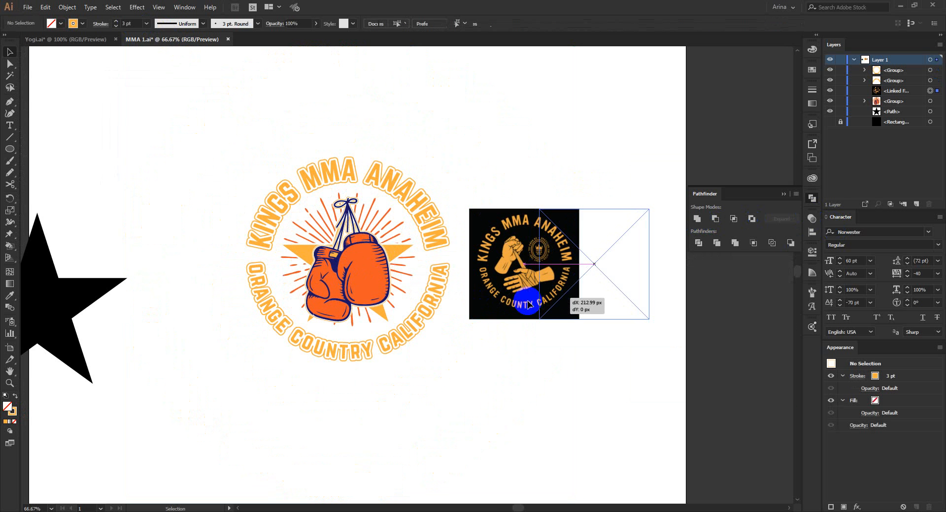
- Draw a square about 1242 px wide with the Rectangle tool, enclosing the whole badge
click(9, 149)
click(44, 149)
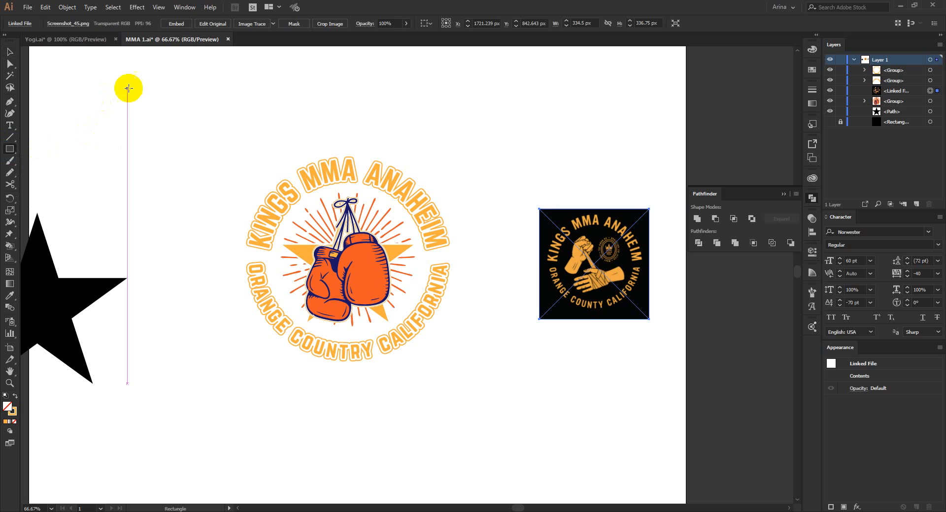
drag(131, 80, 538, 489)
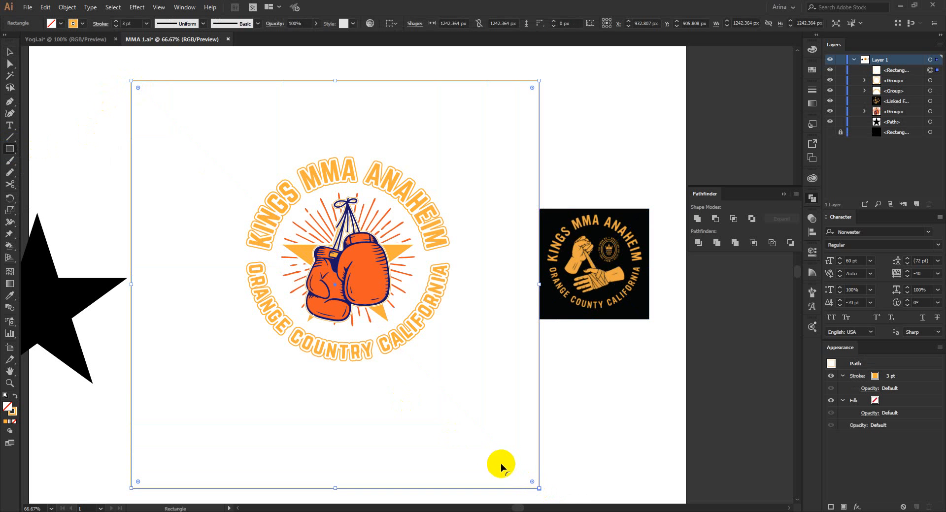
- Give the square a black fill with no stroke and place it behind all the badge artwork
key(shift+x)
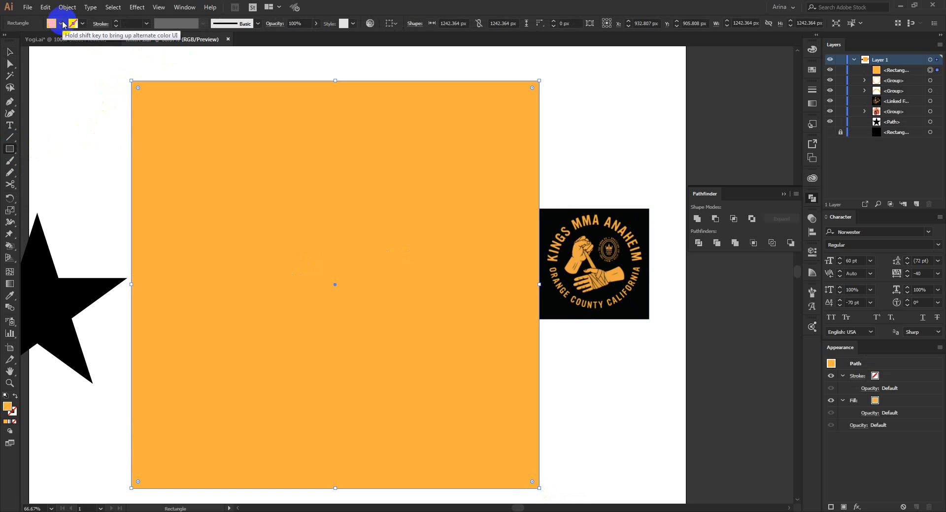
click(61, 23)
click(27, 40)
click(75, 122)
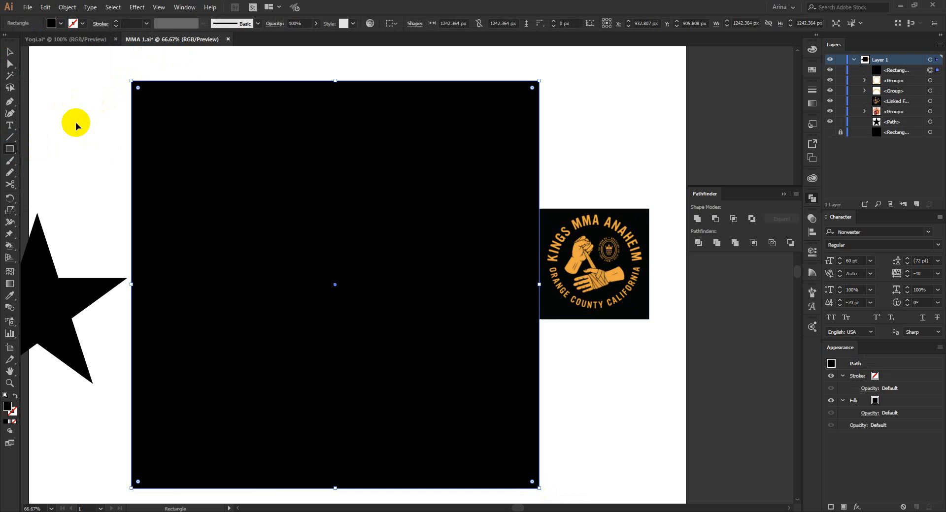
key(ctrl+x)
key(ctrl+b)
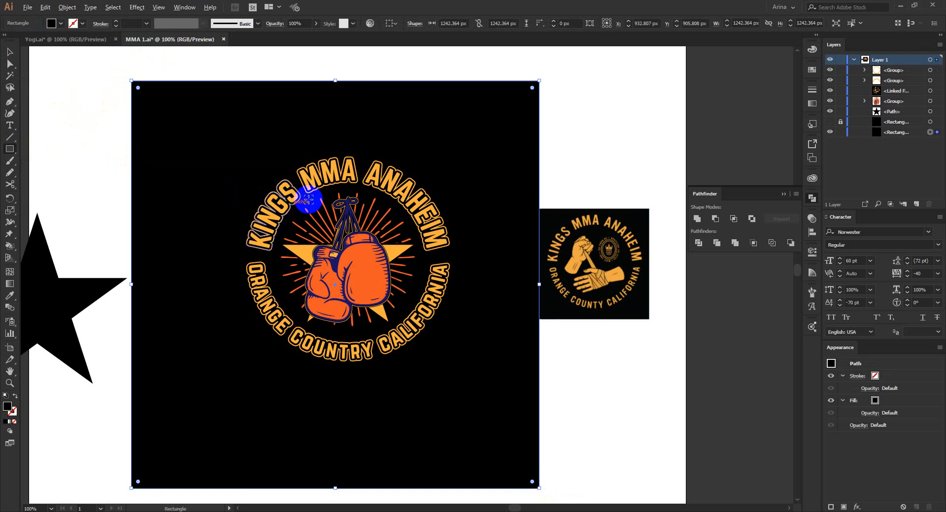
- Examine the gloves, sunburst and outlined circular lettering against the black background at several magnifications
scroll(313, 201, up, 2)
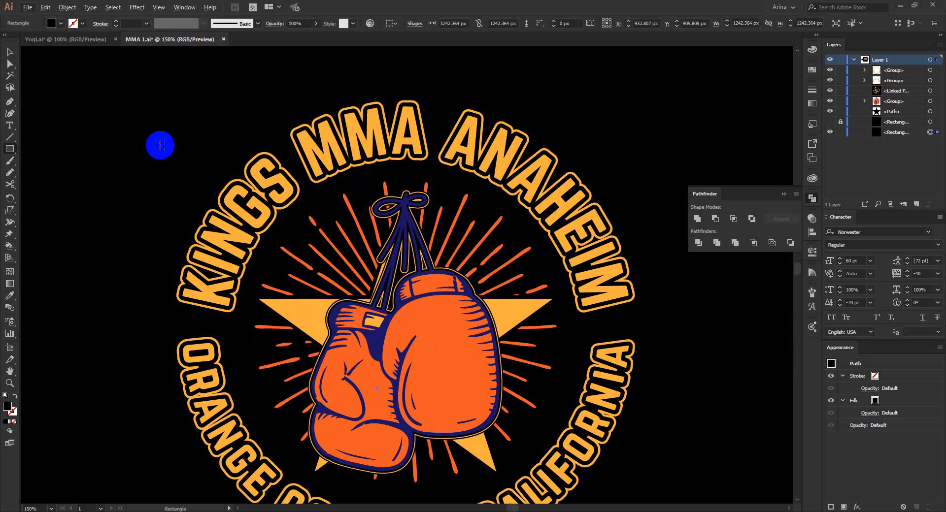
scroll(160, 145, down, 1)
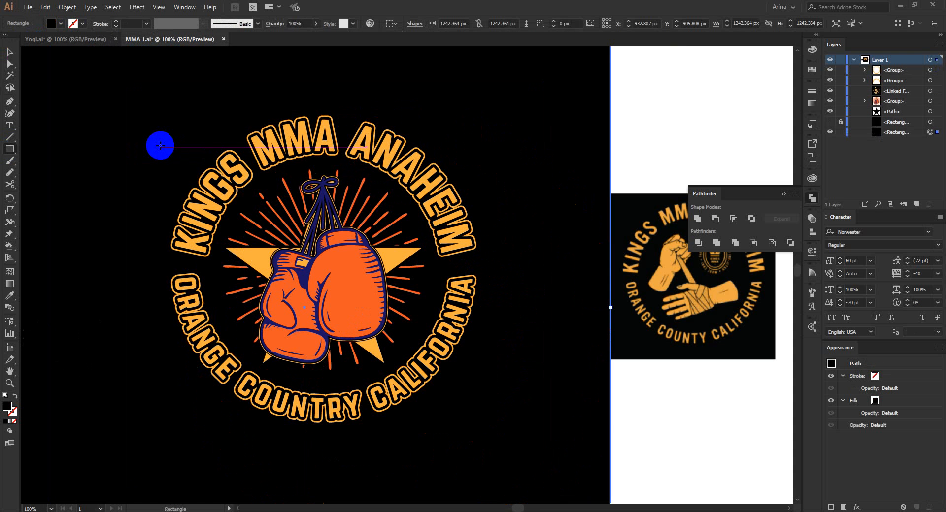
click(9, 383)
drag(107, 101, 598, 112)
scroll(651, 131, down, 4)
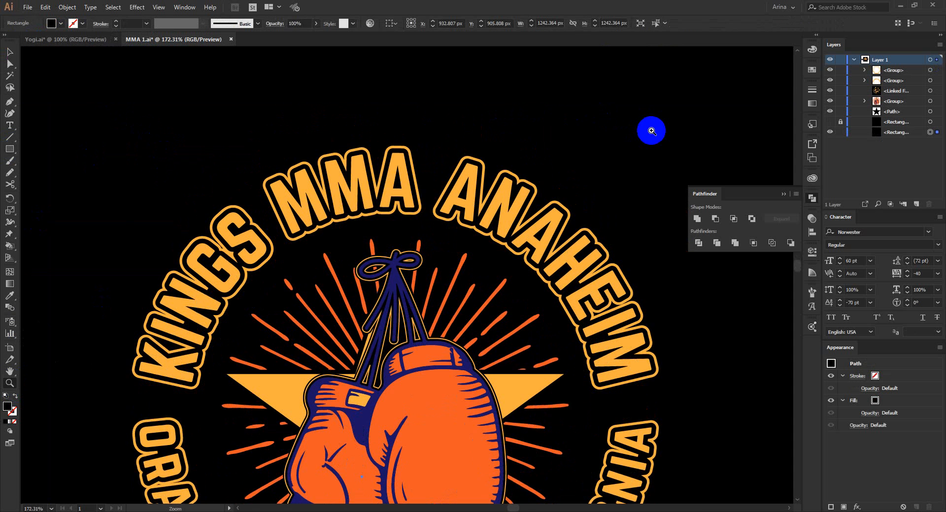
scroll(650, 131, down, 4)
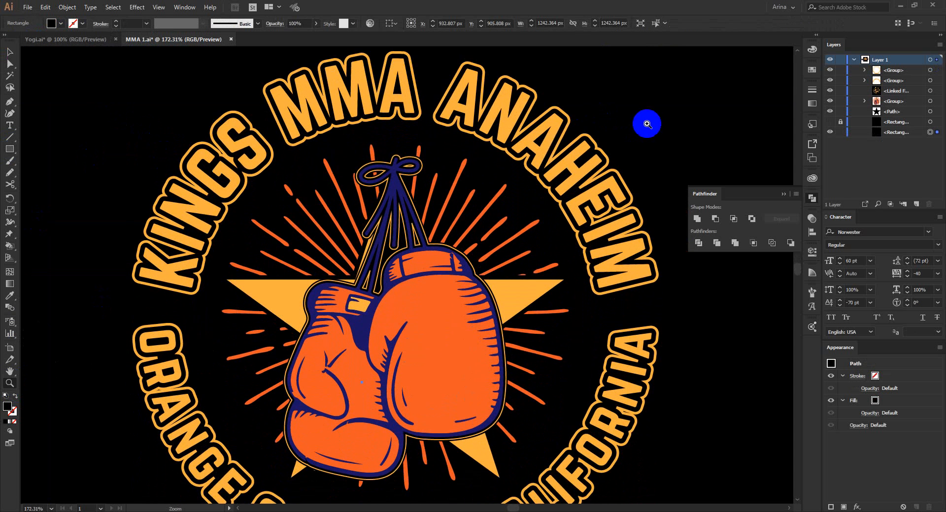
alt+click(619, 98)
drag(550, 137, 537, 127)
alt+click(394, 129)
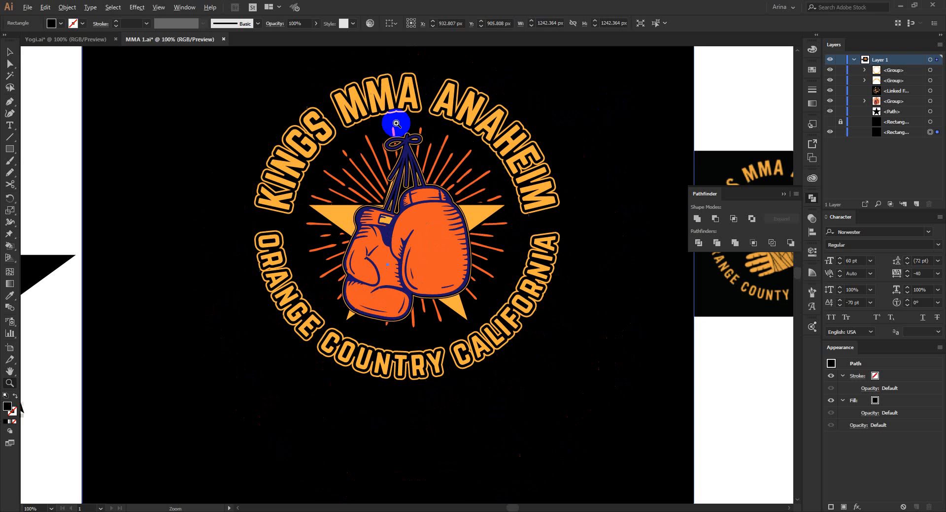
drag(211, 64, 572, 405)
scroll(653, 354, up, 1)
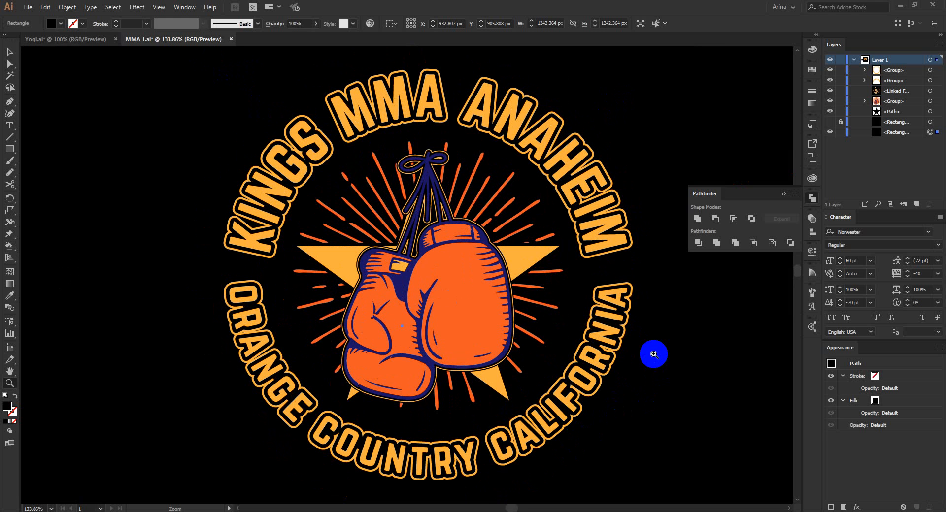
- Isolate the nested group of lettering outlines and delete the stroke outlines around CALIFORNIA and COUNTRY
key(v)
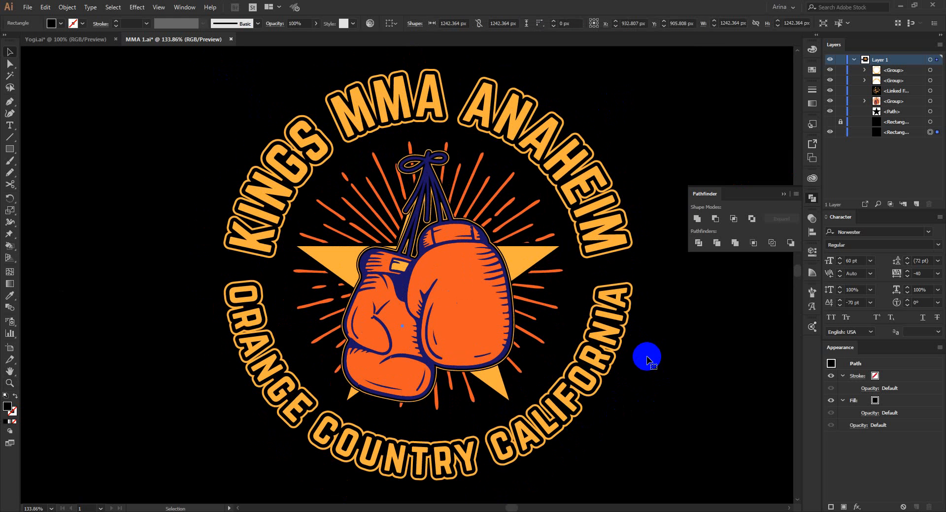
click(609, 374)
double_click(609, 374)
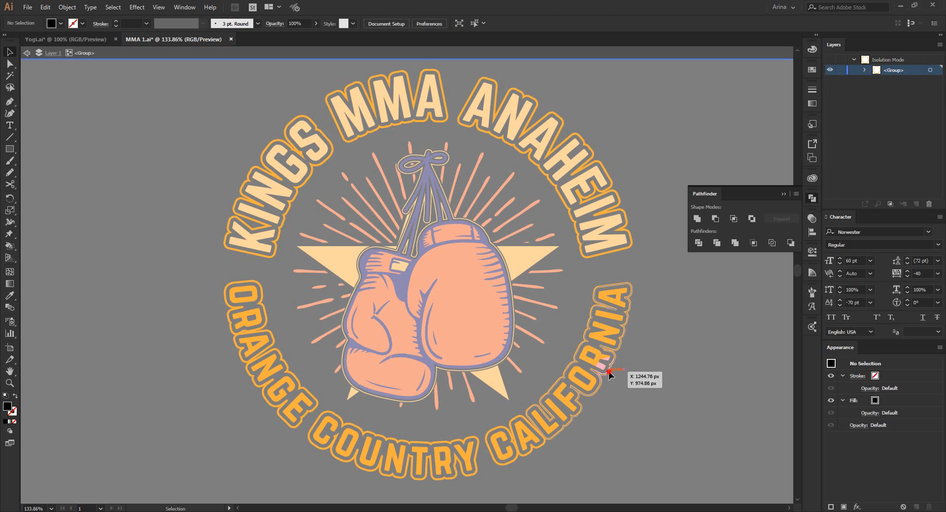
click(609, 373)
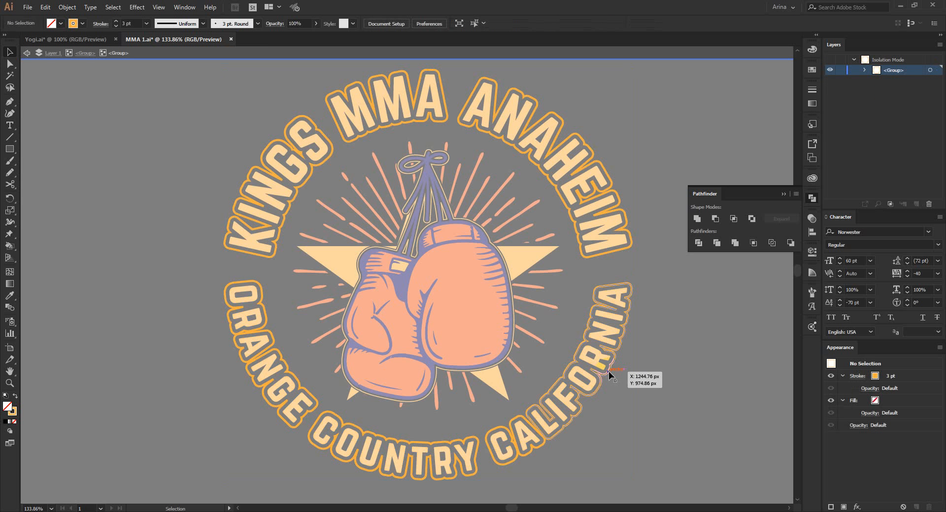
click(608, 372)
key(Delete)
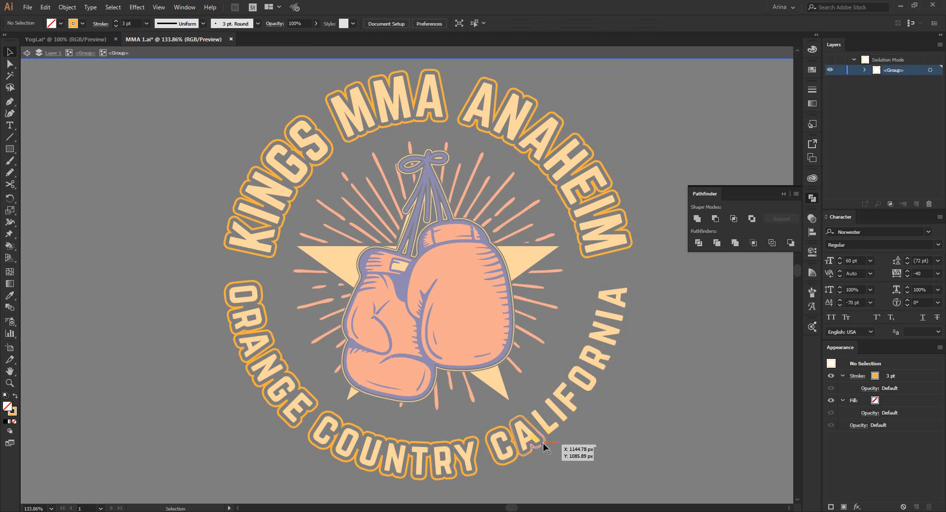
click(543, 444)
key(Delete)
click(504, 468)
key(Delete)
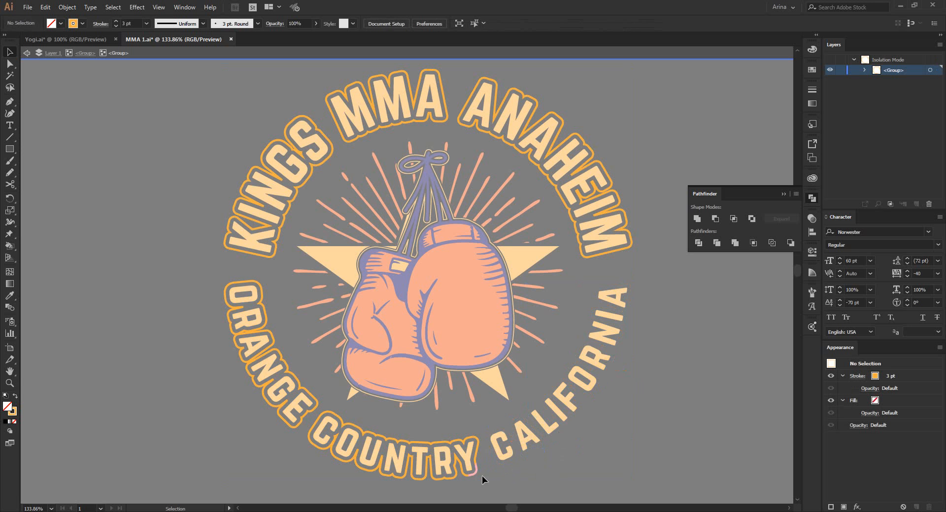
click(470, 477)
key(Delete)
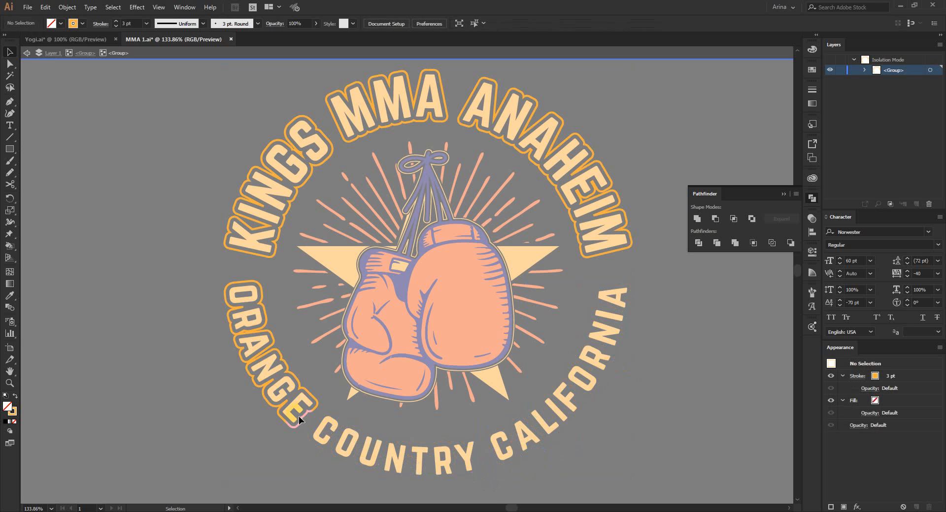
- Delete the stroke outline pieces around the letters of ORANGE in the lower arc
click(302, 423)
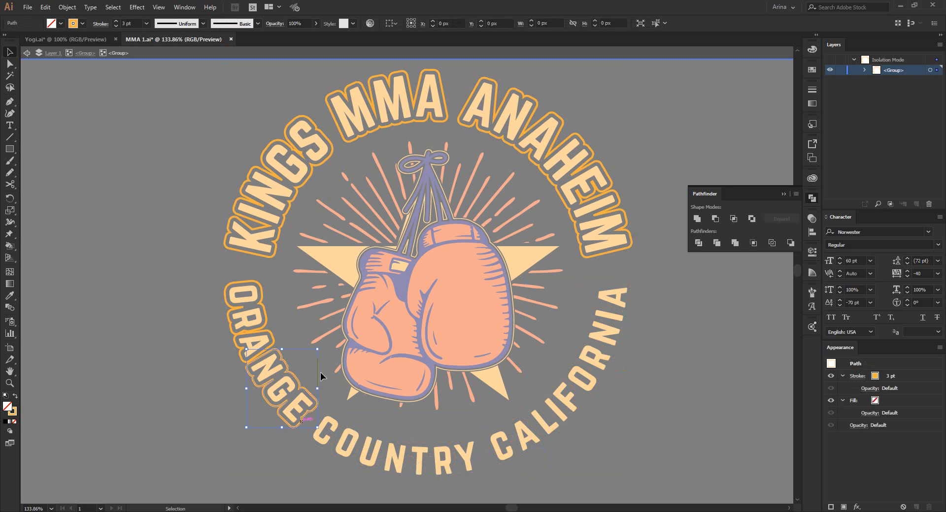
key(Delete)
click(273, 337)
key(Delete)
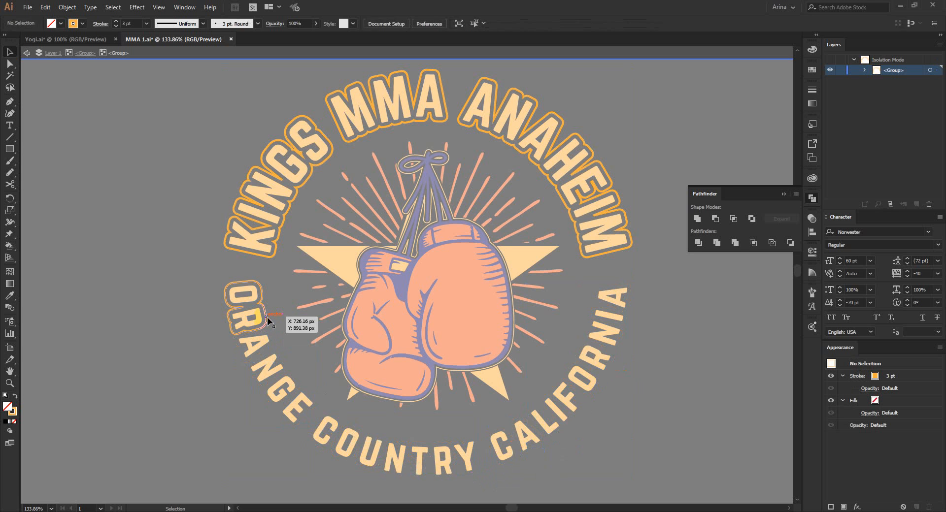
click(267, 317)
key(Delete)
- Delete the stroke outlines around KINGS, MMA and ANAHEIM in the upper arc and leave isolation mode
click(276, 255)
key(Delete)
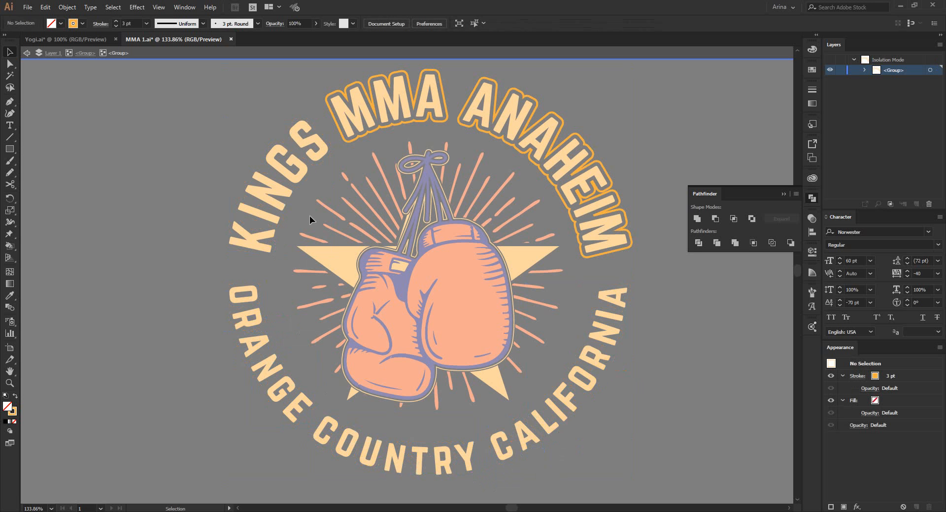
click(358, 141)
key(Delete)
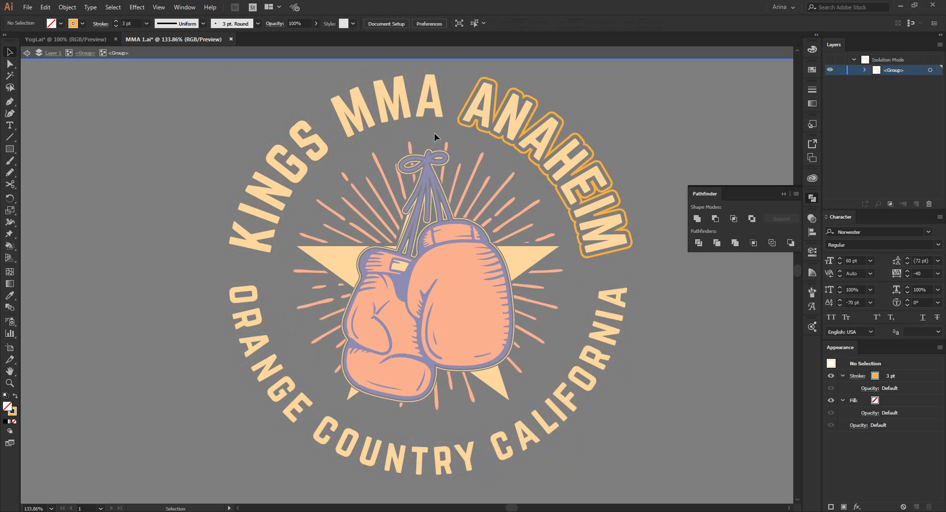
click(482, 131)
key(Delete)
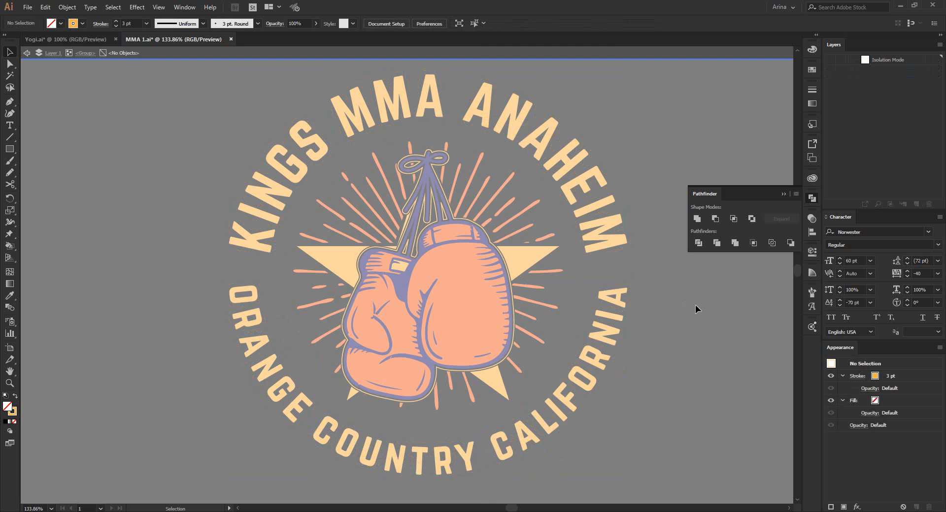
double_click(696, 308)
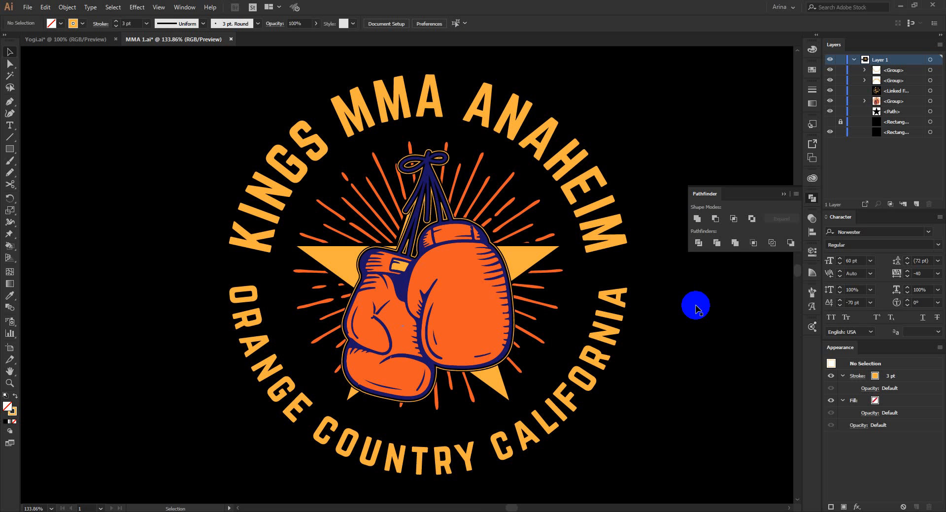